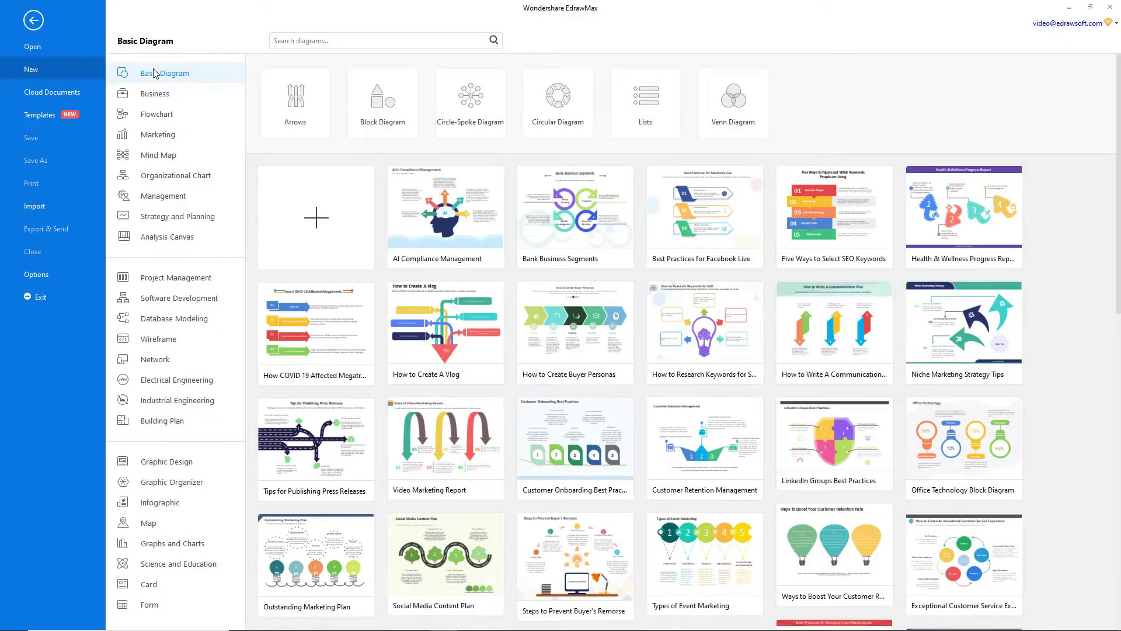
- Create a blank drawing in the Marketing category and load the Profession Half-length library from the People clip art
left_click(162, 136)
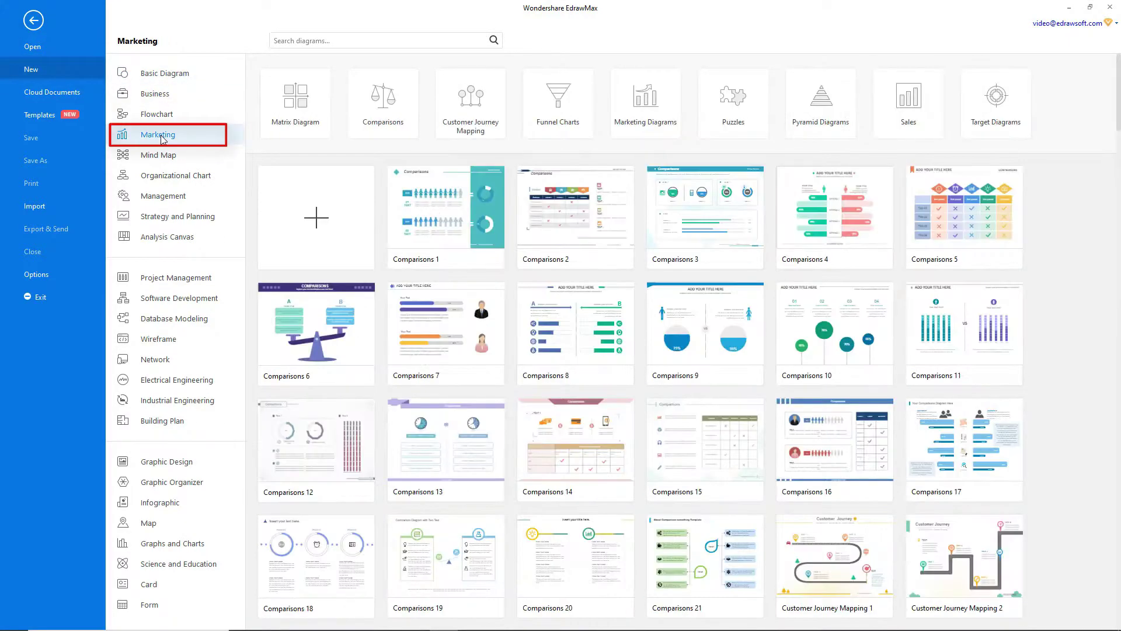
left_click(318, 225)
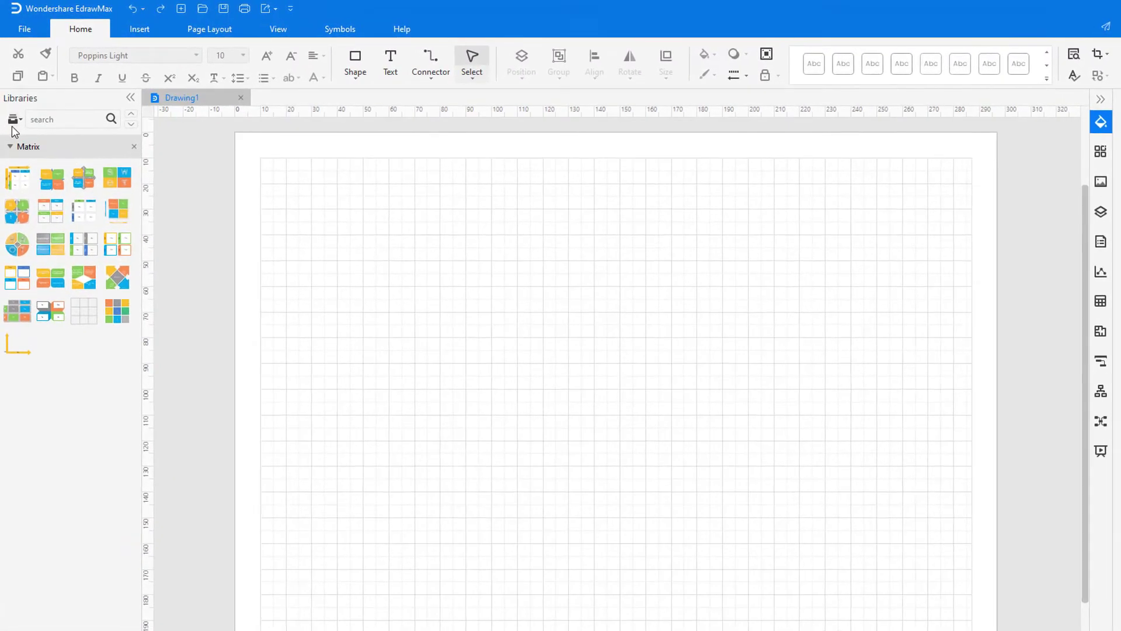
left_click(12, 102)
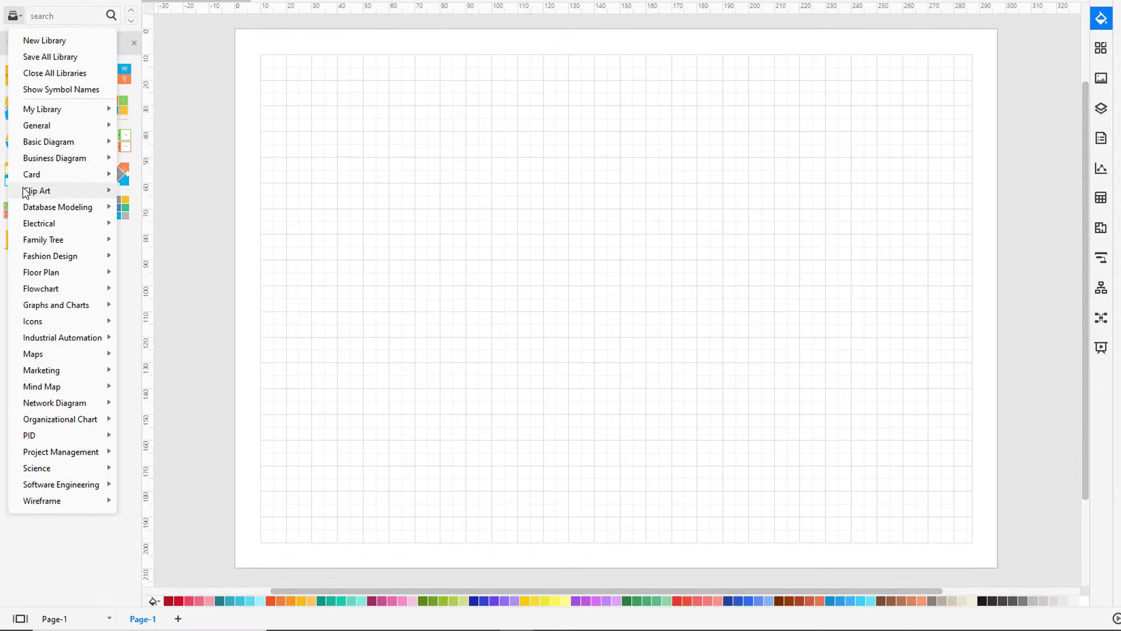
mouse_move(26, 283)
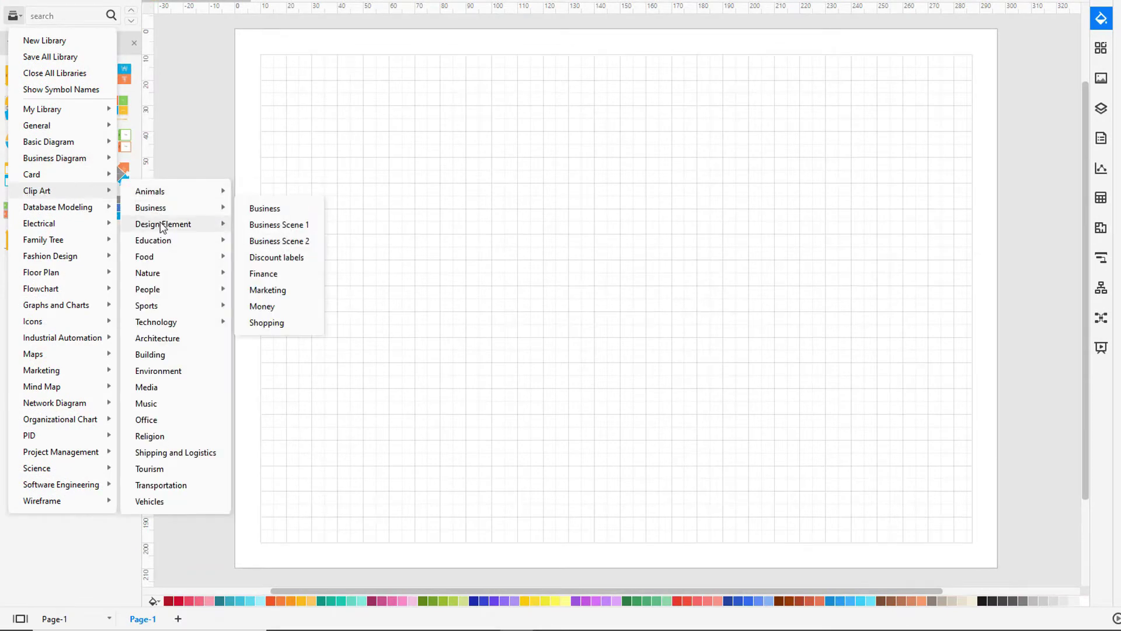
mouse_move(166, 296)
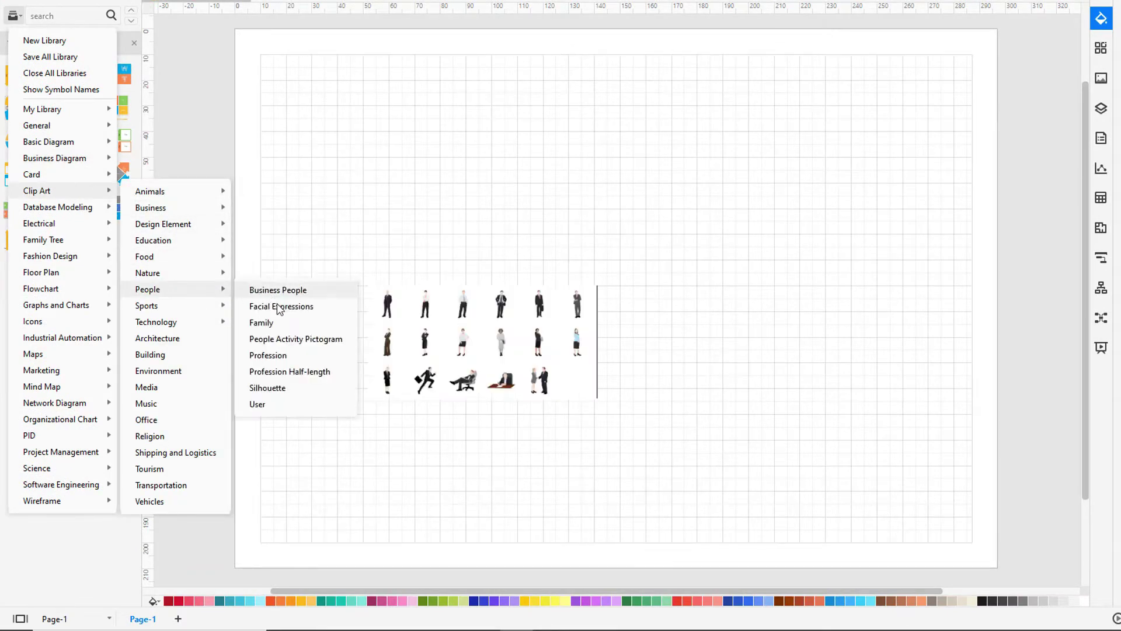
left_click(290, 372)
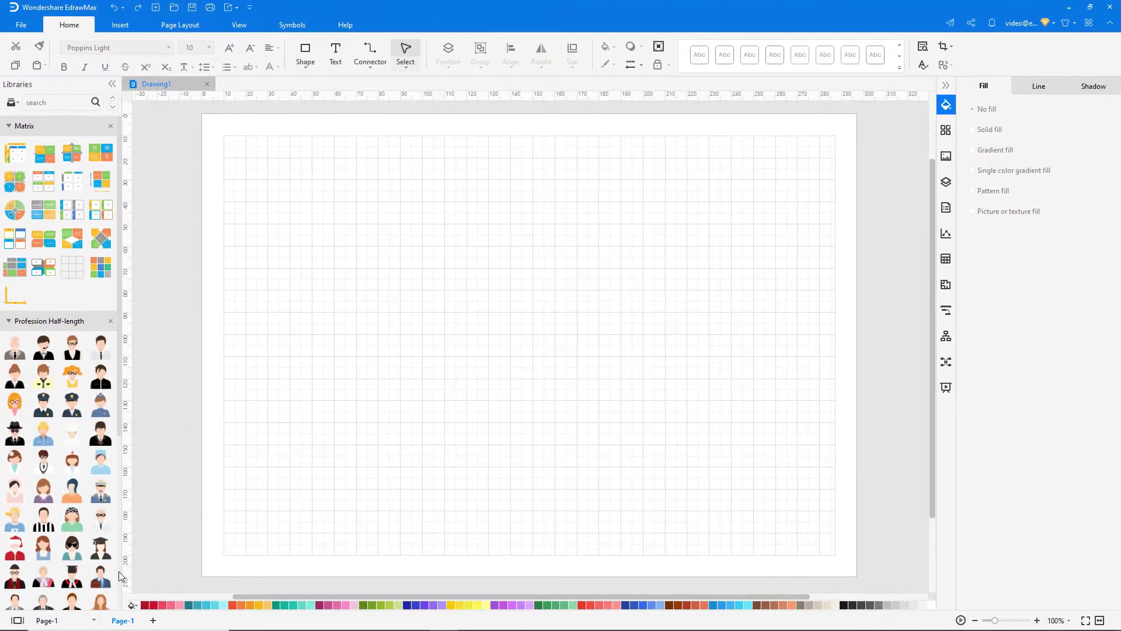
- Place the long-haired woman avatar in the page's upper-left area and enlarge it to about 44 mm wide
scroll(108, 570, "down", 1)
left_click_drag(101, 567, 192, 167)
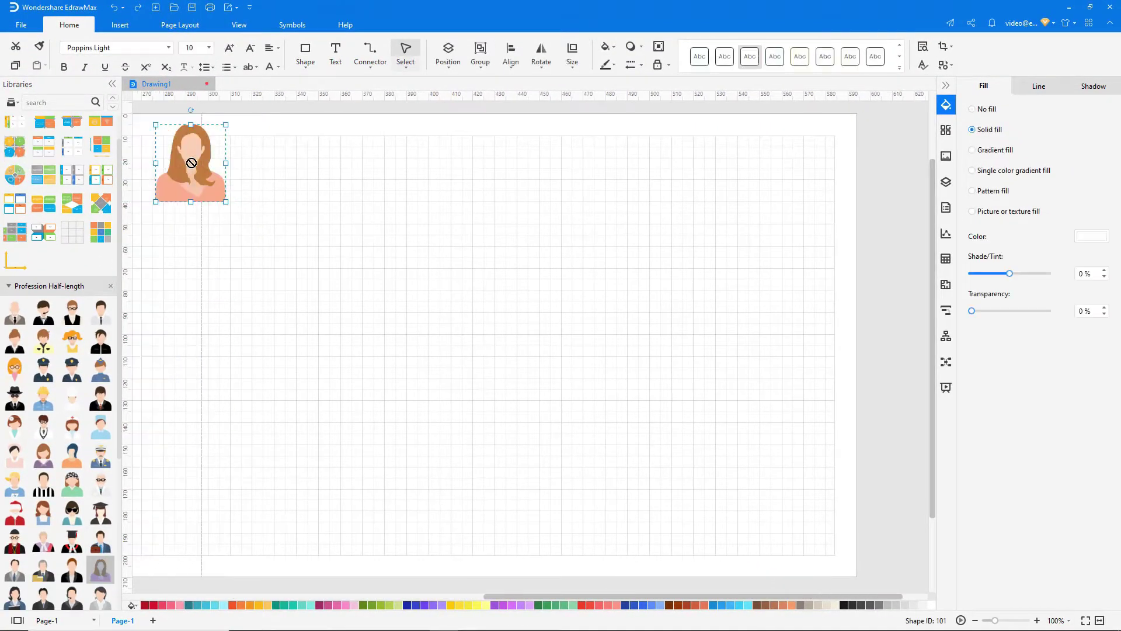
left_click_drag(230, 201, 236, 215)
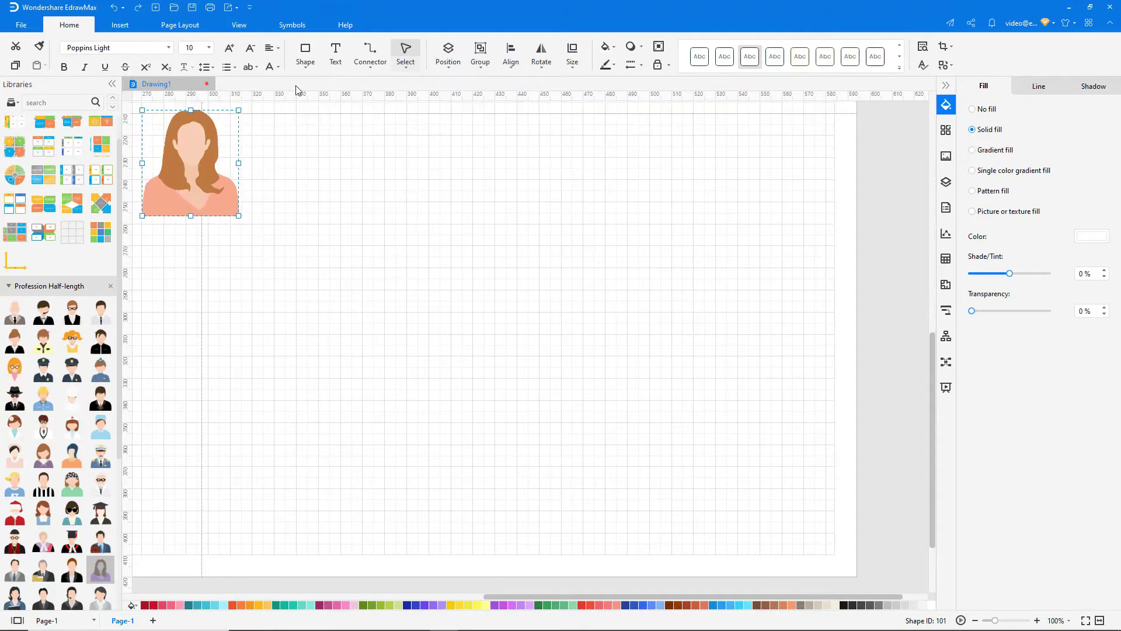
- Add a text box with the persona's full name directly below the avatar, bold at font size 11
left_click(335, 51)
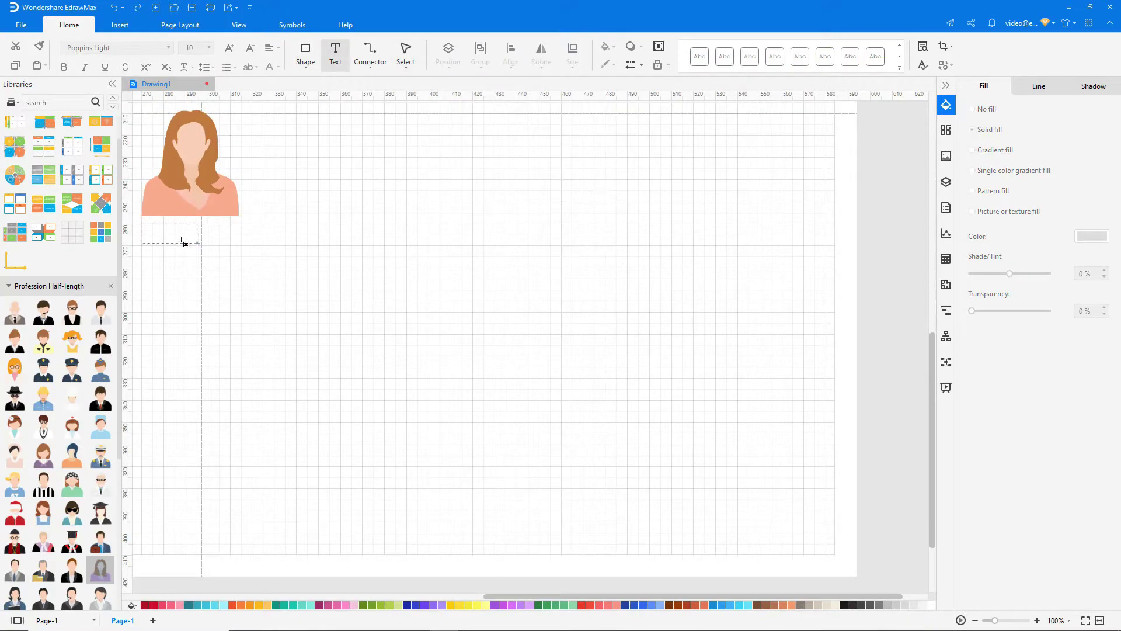
left_click_drag(181, 241, 238, 248)
type("Emma Smith")
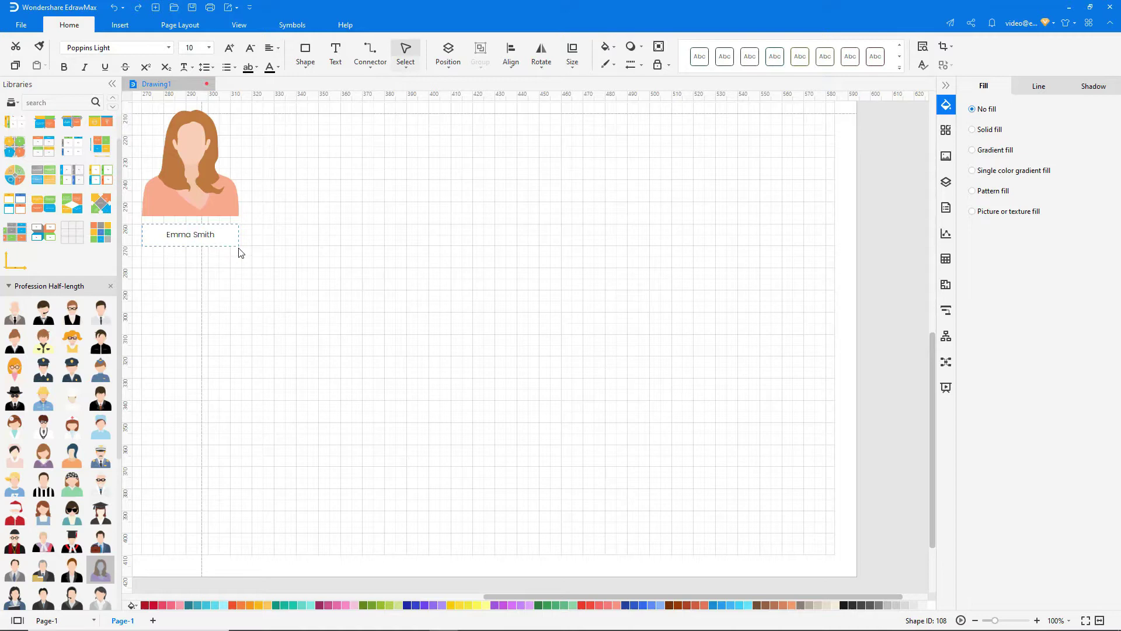
left_click(208, 48)
left_click(188, 177)
left_click(66, 66)
- Insert a table of 2 rows and 3 columns beside the avatar, about 265 by 57 mm, with a shorter header row
left_click(118, 26)
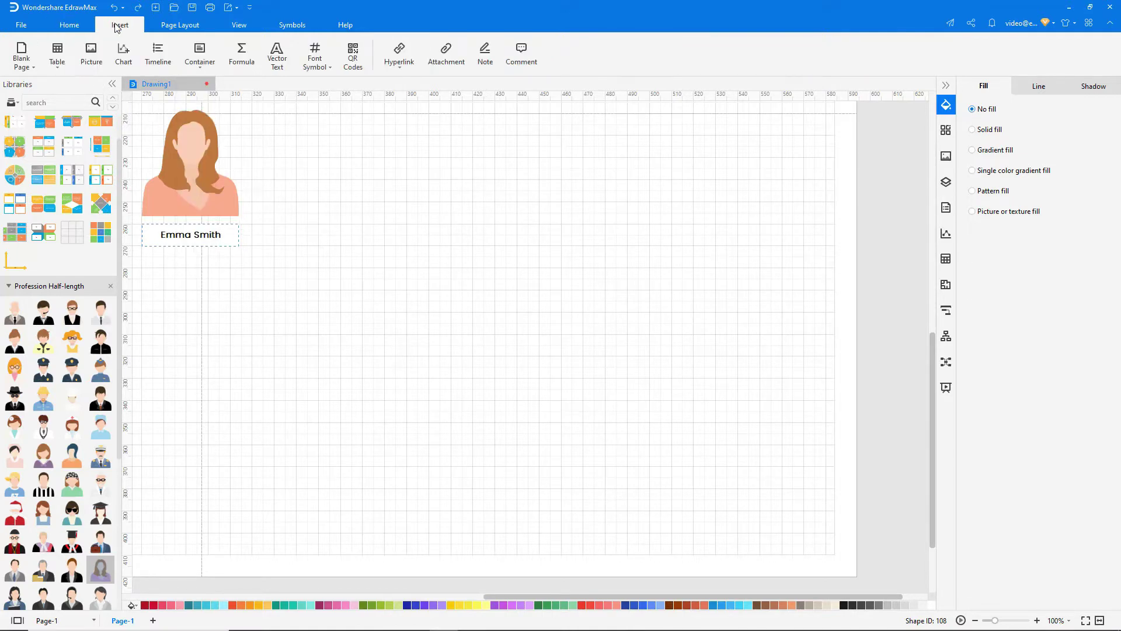
left_click(57, 54)
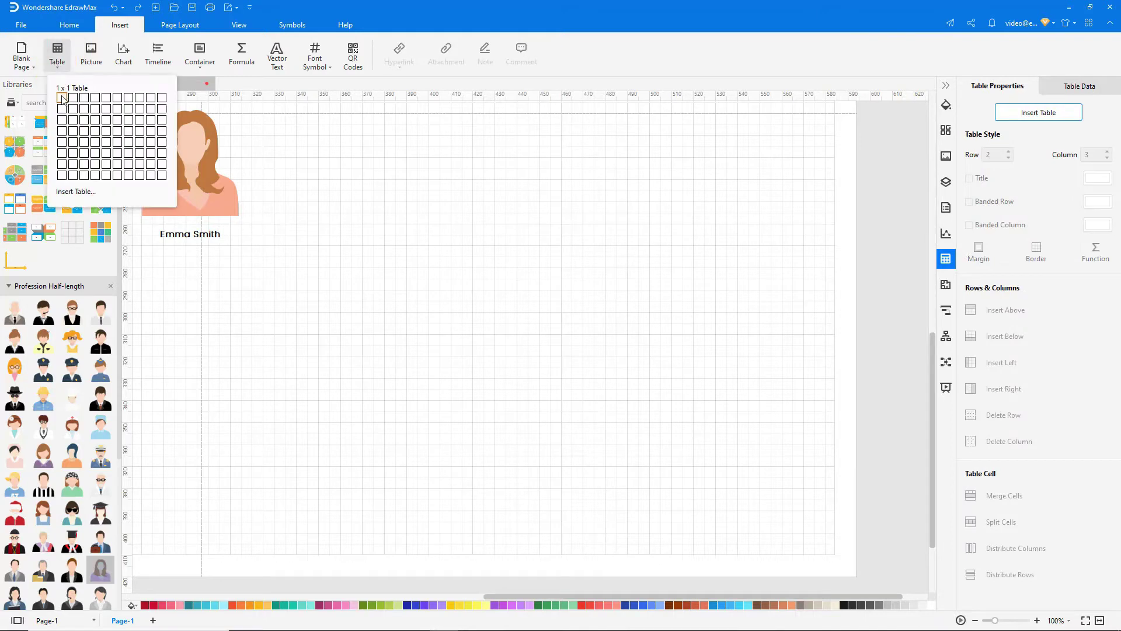
left_click(90, 112)
left_click_drag(427, 338, 304, 128)
left_click_drag(402, 202, 402, 239)
left_click_drag(550, 175, 831, 175)
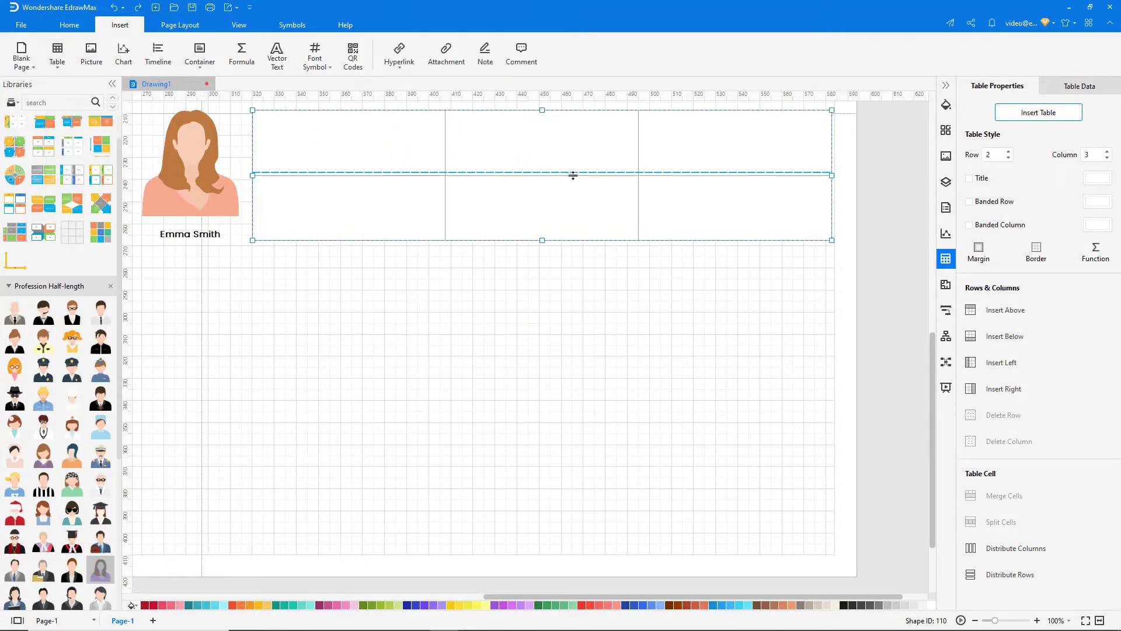
mouse_move(543, 239)
left_mouse_down()
mouse_move(543, 201)
mouse_move(543, 235)
left_mouse_up()
- Change the line colour of the three-column table to orange
left_click(946, 106)
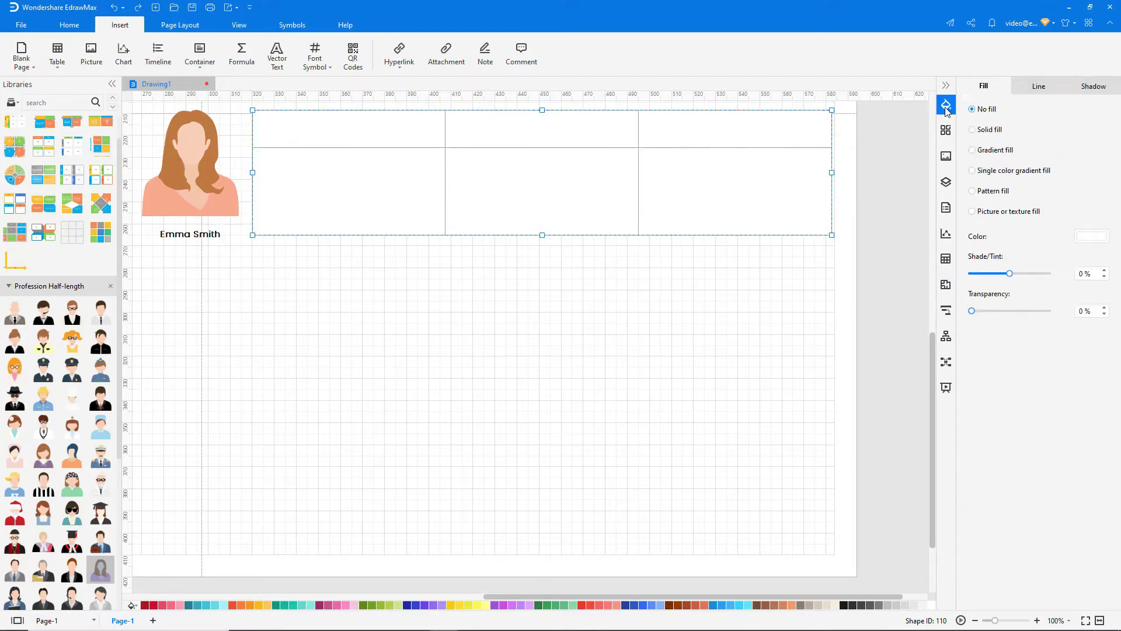
left_click(1022, 90)
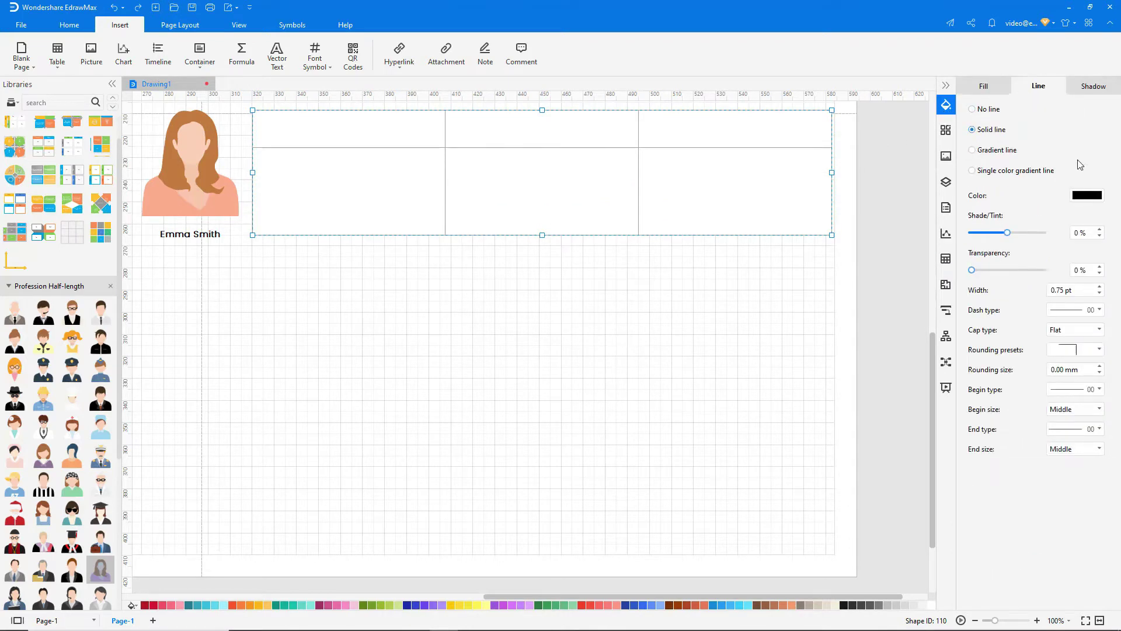
left_click(1093, 196)
left_click(987, 232)
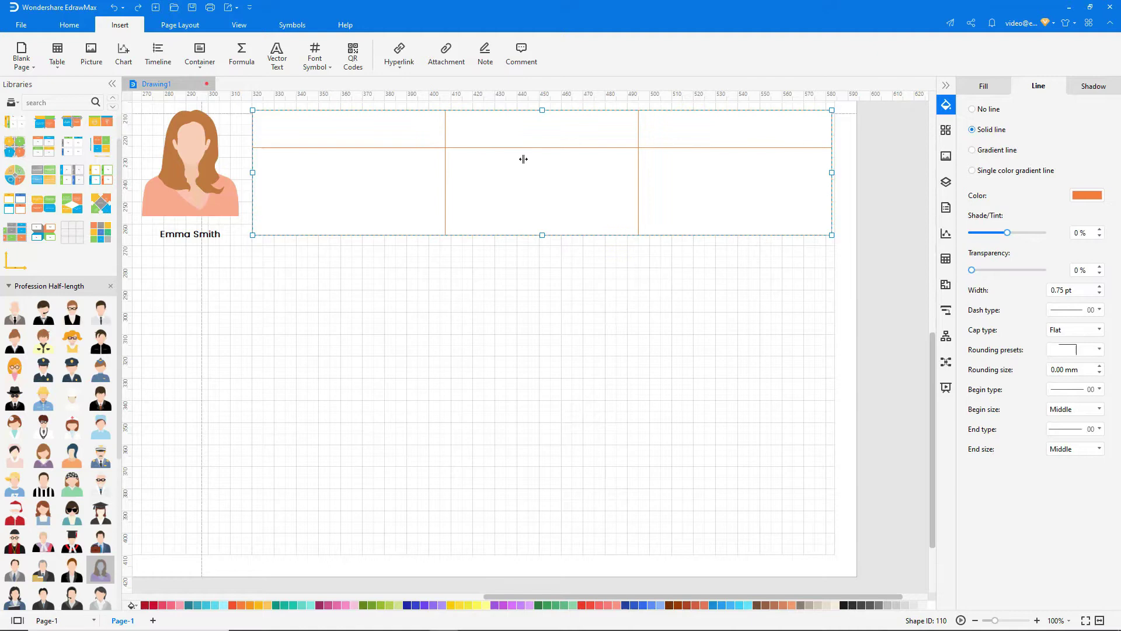
- Fill the table's first column with the heading "Persona Details" and the text "Bio of key attitudes and behaviours"
double_click(400, 133)
type("Persona Details")
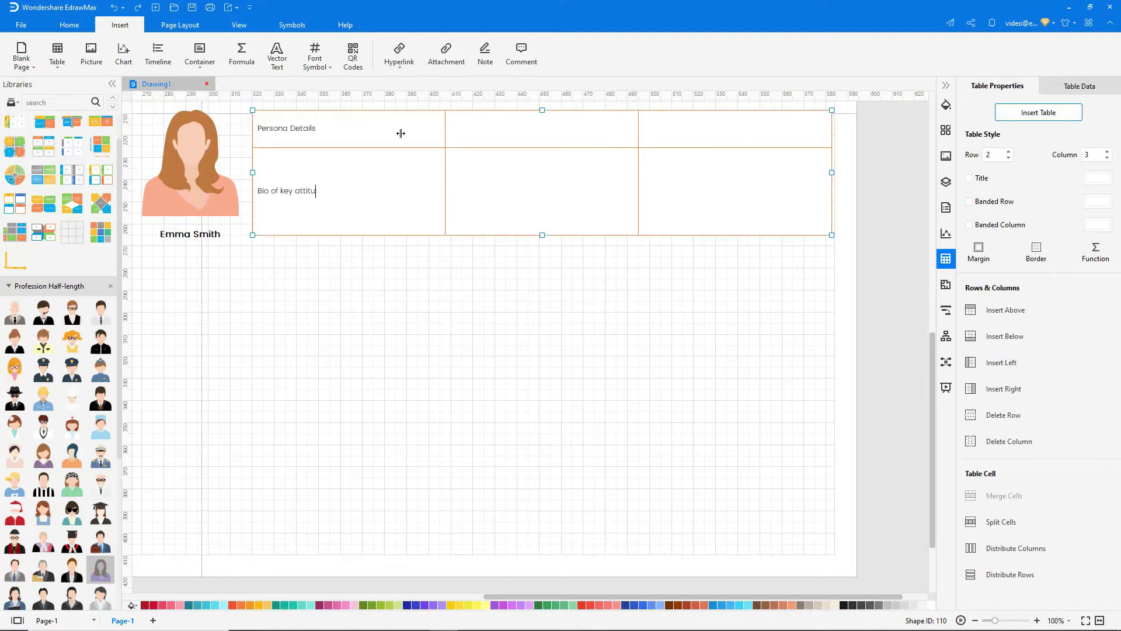
type("des and")
key("Return")
type("behaviours")
- Fill the second column with the heading "Scope Summary" and the text "Detail the scope of the journey being detailed below"
type("Scope Summary")
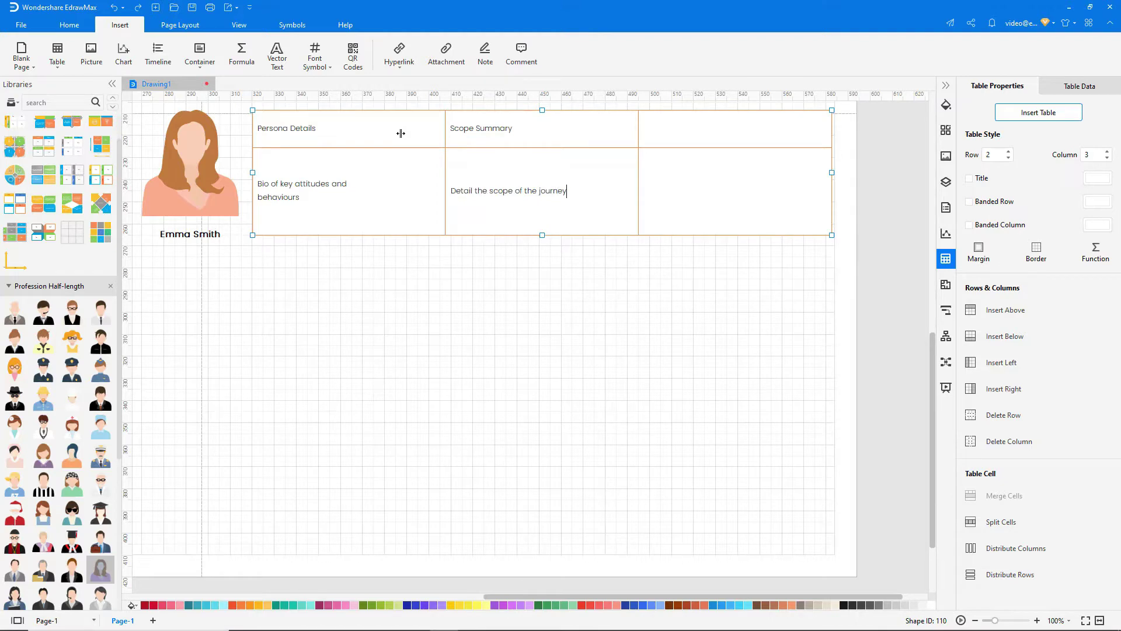
key("Return")
type("being detail")
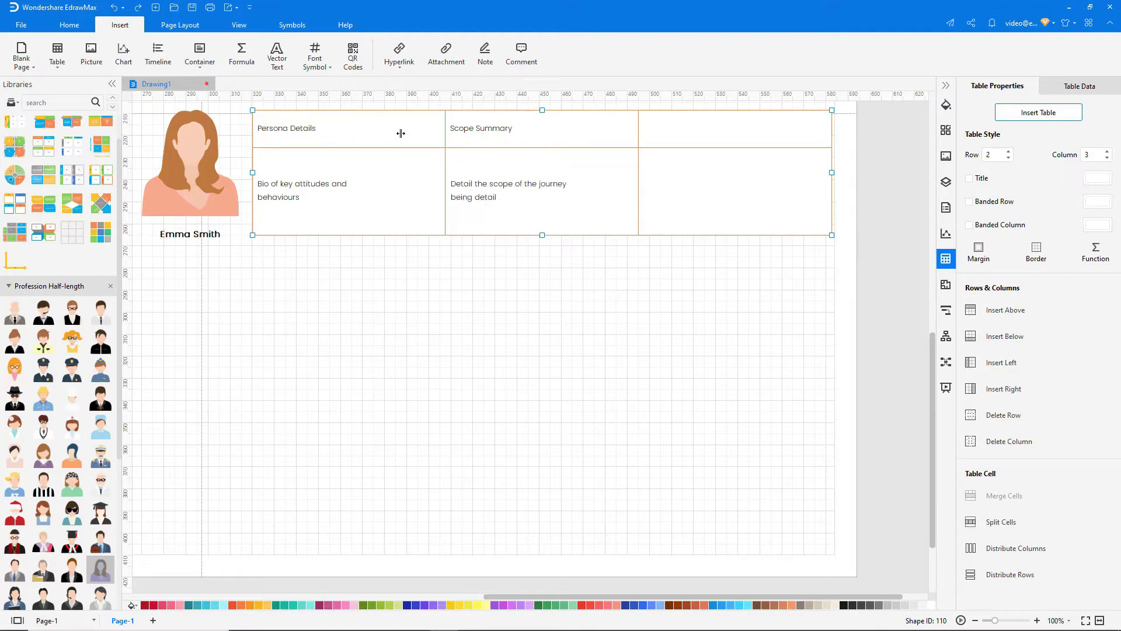
- Fill the third column with "Goals" and "List the motivations driving this particular persona within the scope detailed"
key("Tab")
type("Goals")
key("Tab")
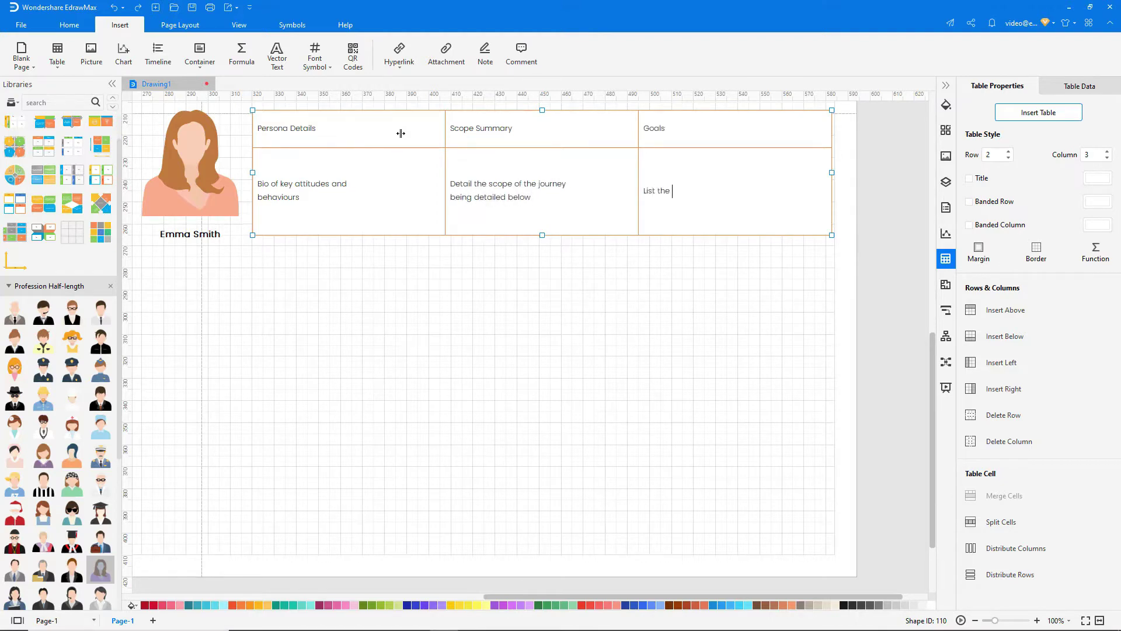
type("List the motivations driving this particular persona ")
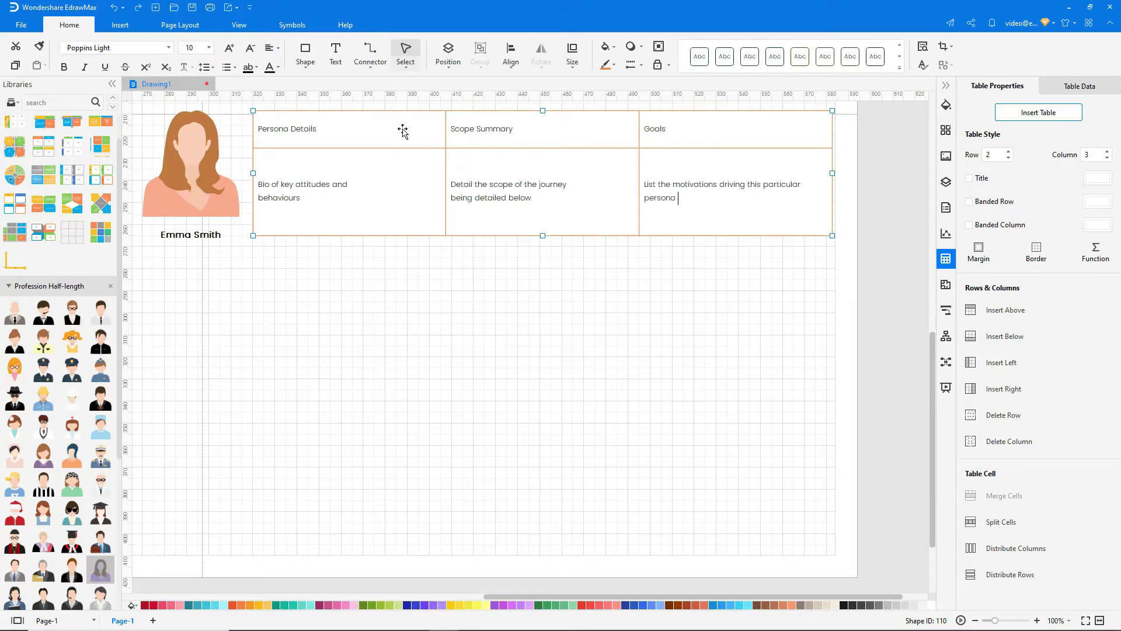
type("within the scope detailed")
- Set the font size of the table's heading row to 12
left_click(252, 133)
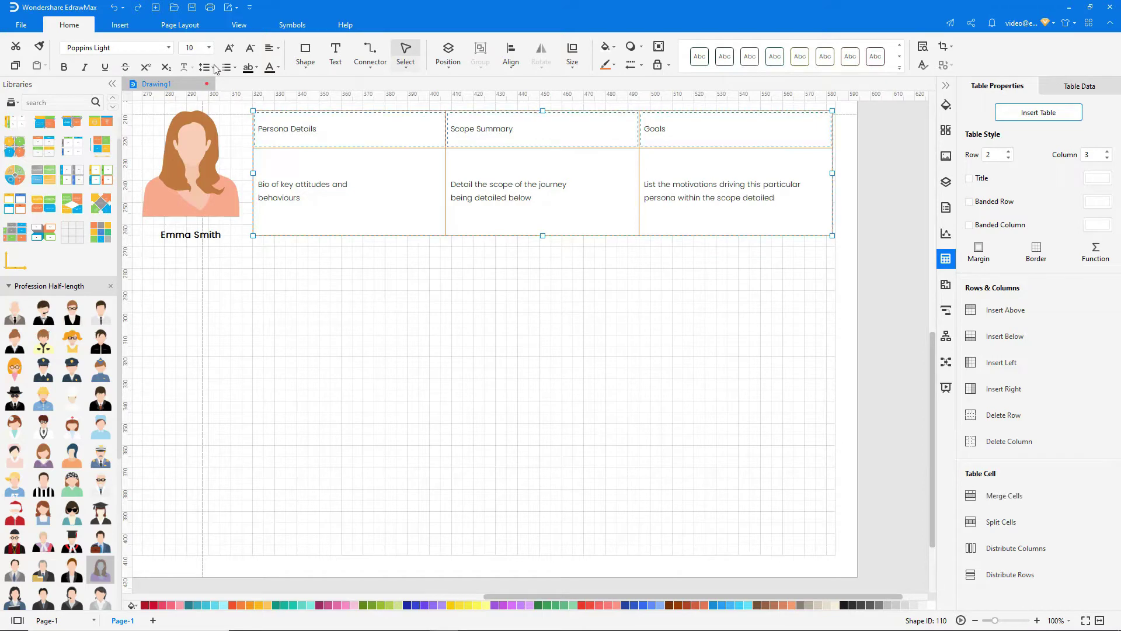
left_click(208, 48)
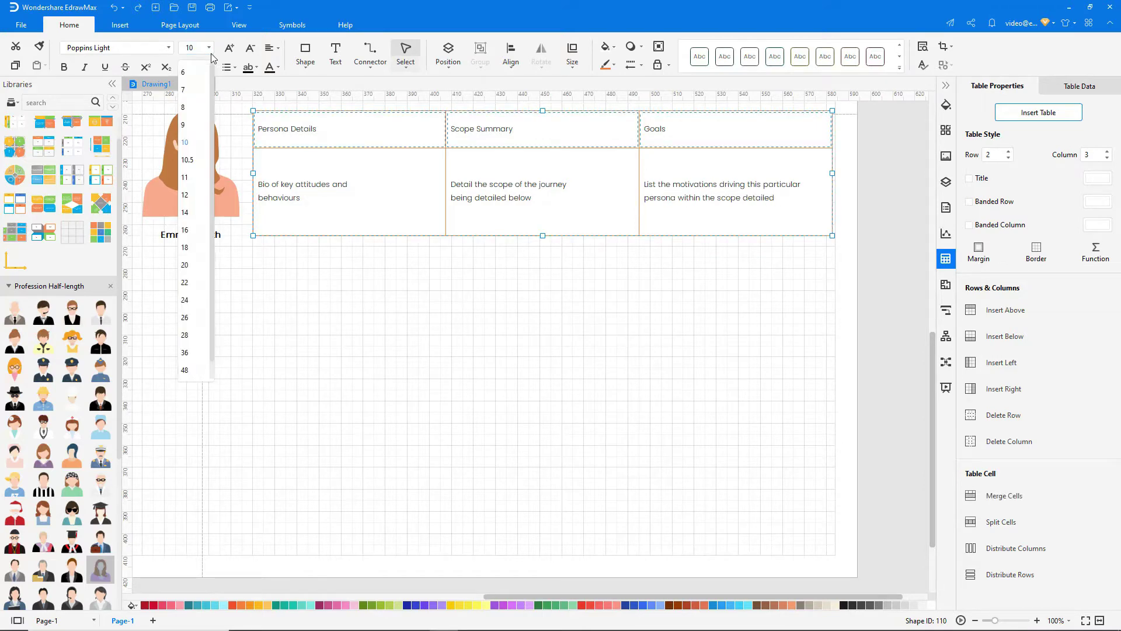
left_click(191, 195)
- Align the text of the table's second row to the upper left of its cells
left_click(251, 186)
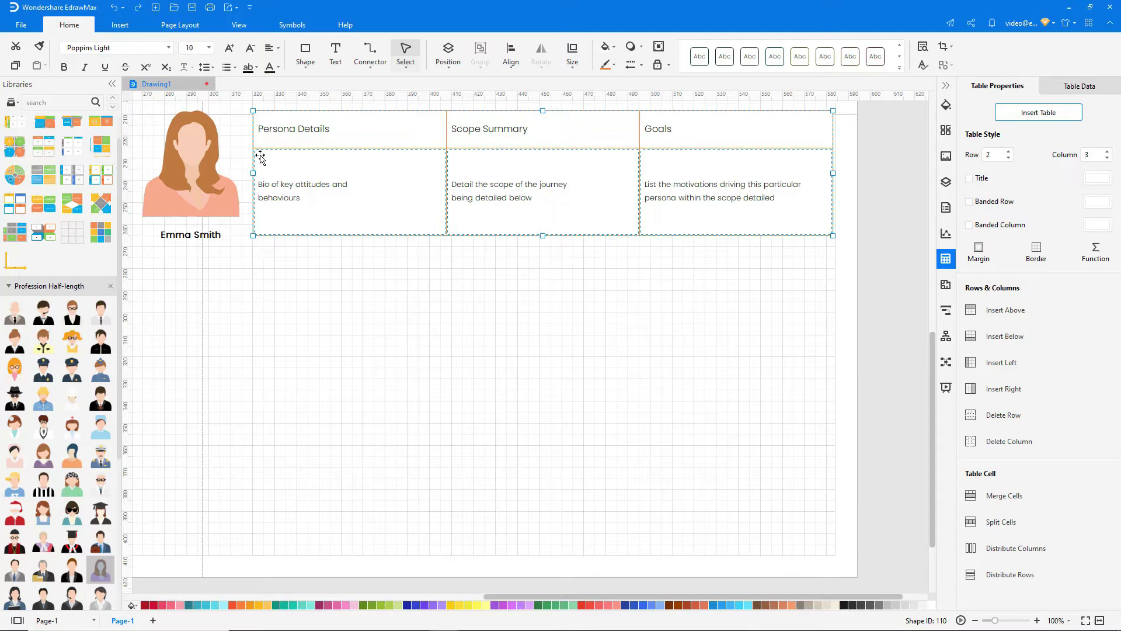
left_click(278, 49)
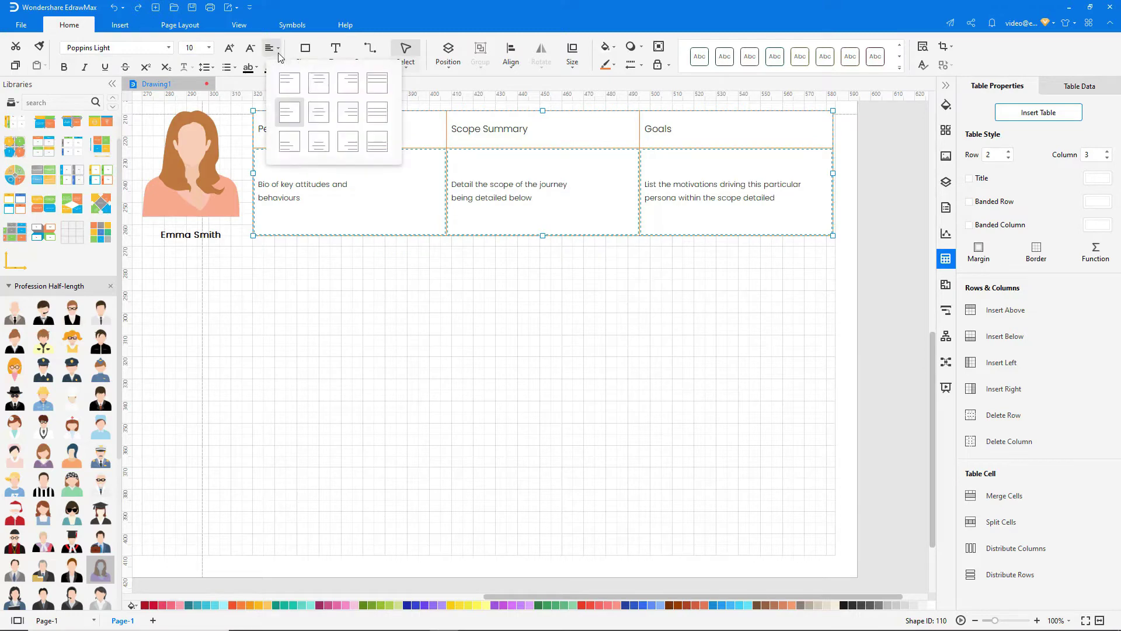
left_click(289, 82)
left_click(290, 262)
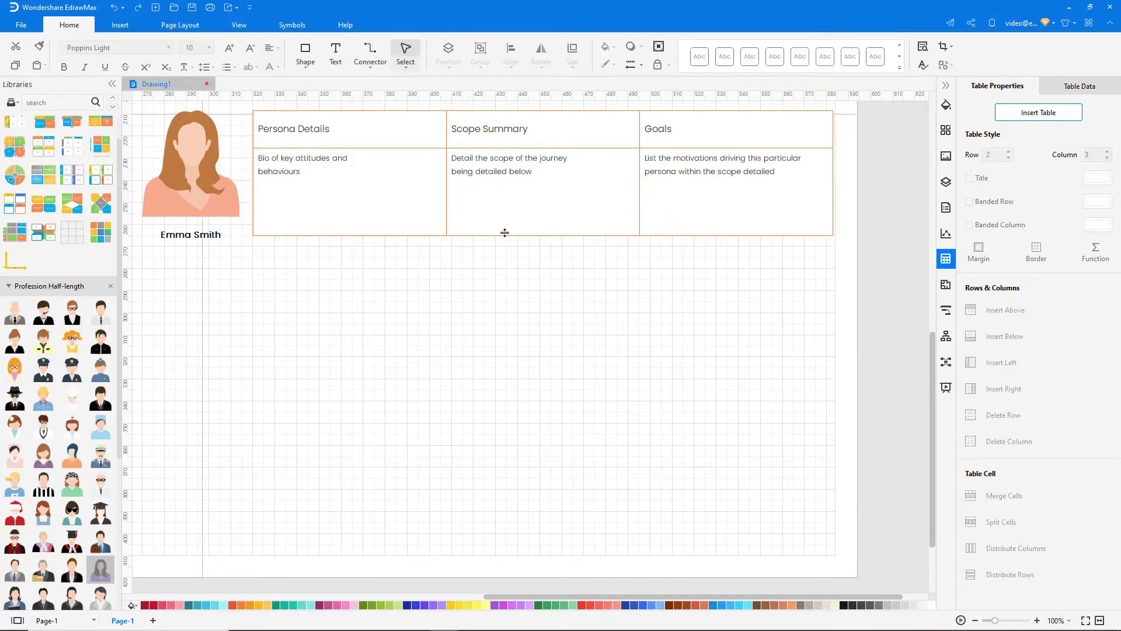
- Insert a second table with 2 rows and 5 columns, keeping the alternate row colouring
left_click(1033, 114)
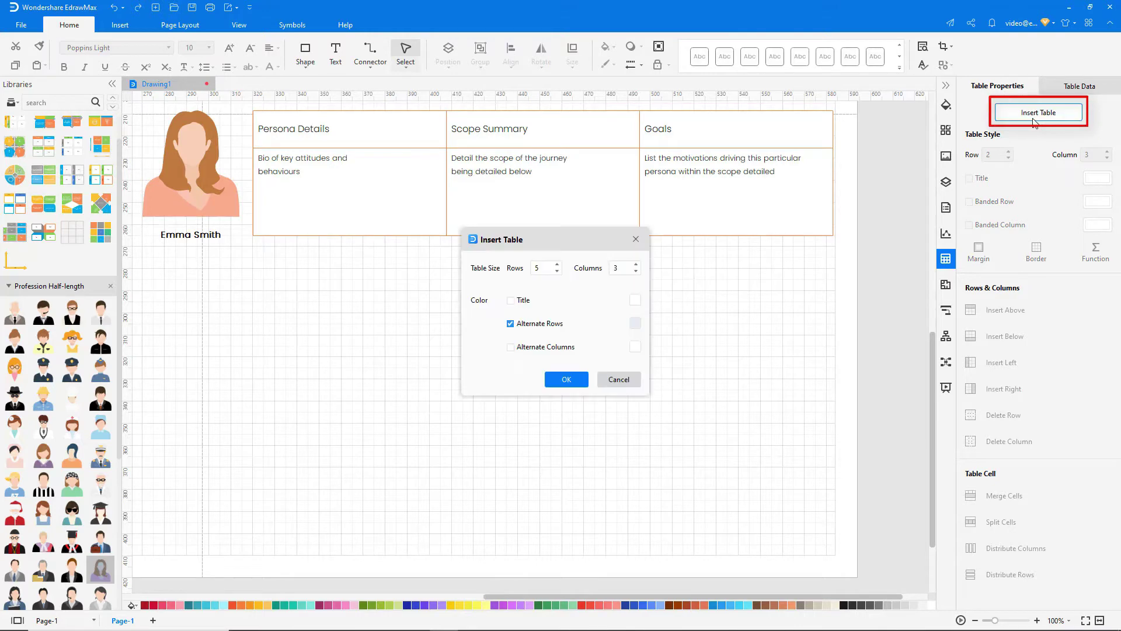
left_click(558, 271)
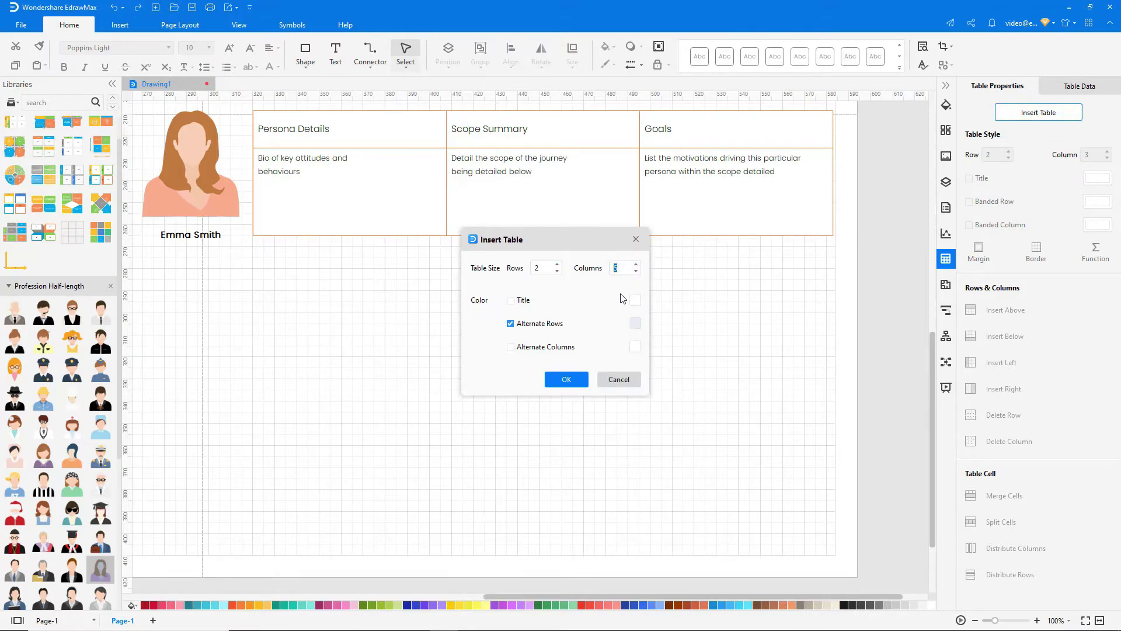
left_click(566, 379)
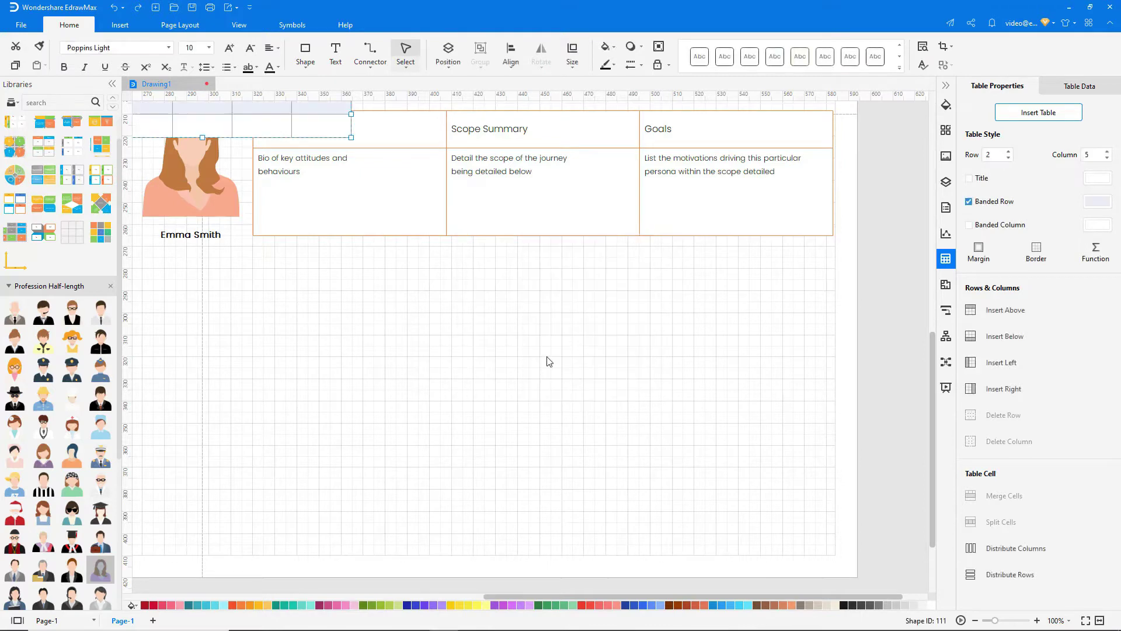
- Place the five-column table below the avatar and first table, stretched to about 315 by 126 mm, with a short header row
left_click_drag(220, 111, 279, 518)
left_click_drag(440, 388, 829, 397)
left_click_drag(665, 390, 656, 282)
left_click_drag(487, 413, 481, 550)
left_click_drag(489, 305, 495, 285)
- Adjust the column widths of the lower table, widening the third column and narrowing the second and fifth
left_click_drag(280, 350, 273, 351)
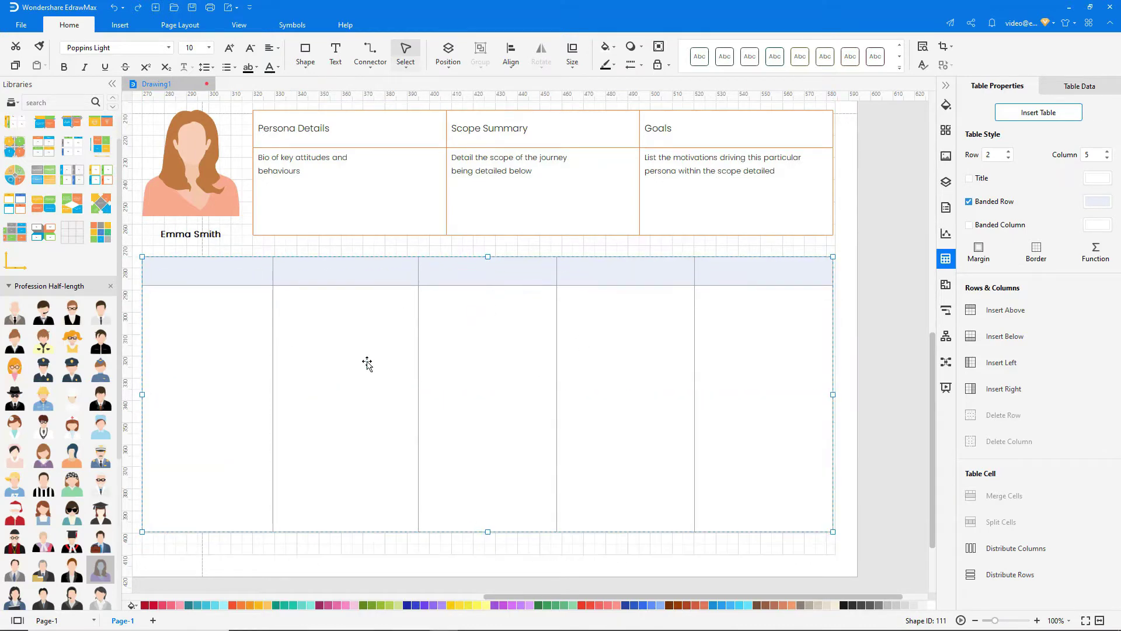
left_click_drag(418, 356, 384, 356)
left_click_drag(556, 362, 578, 355)
left_click_drag(694, 365, 719, 371)
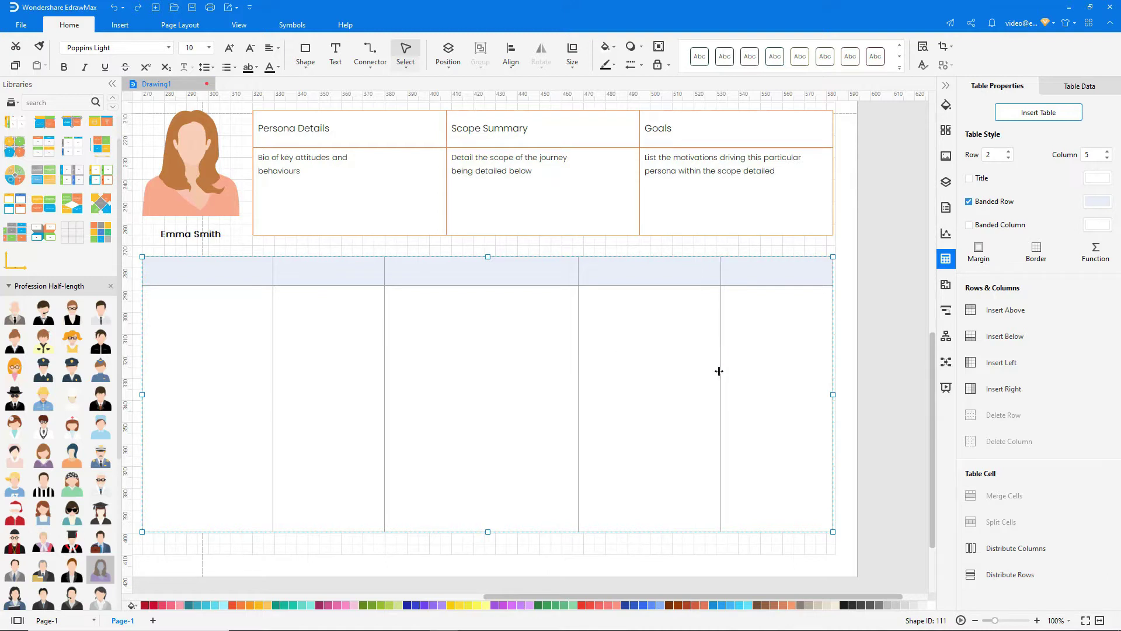
- Change the line colour of the five-column table's header row to orange
left_click(139, 280)
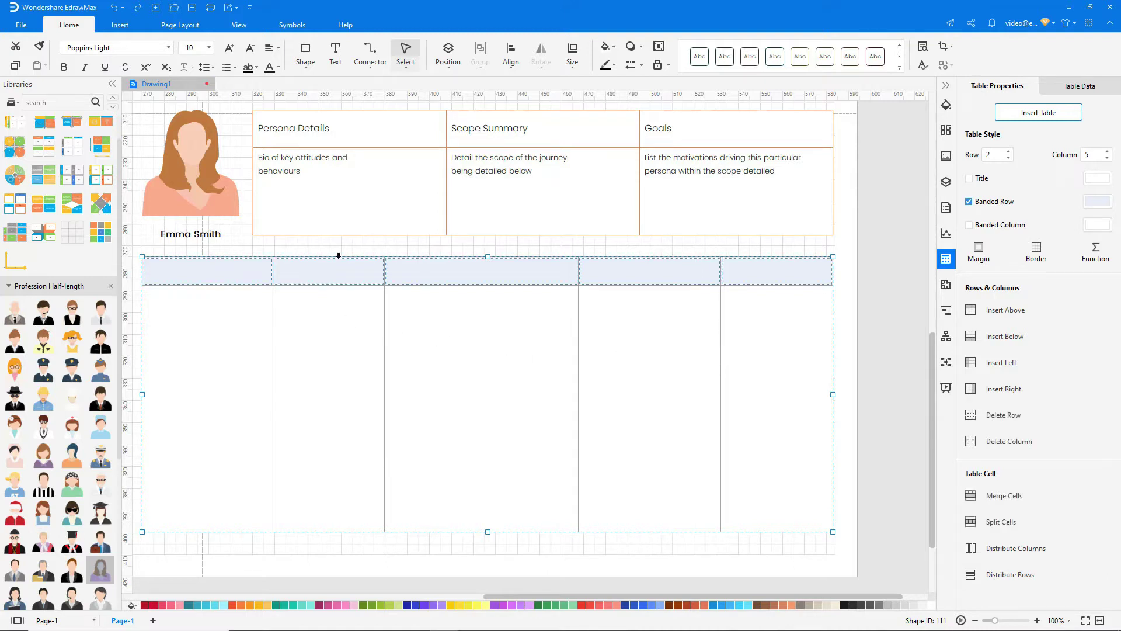
left_click(946, 106)
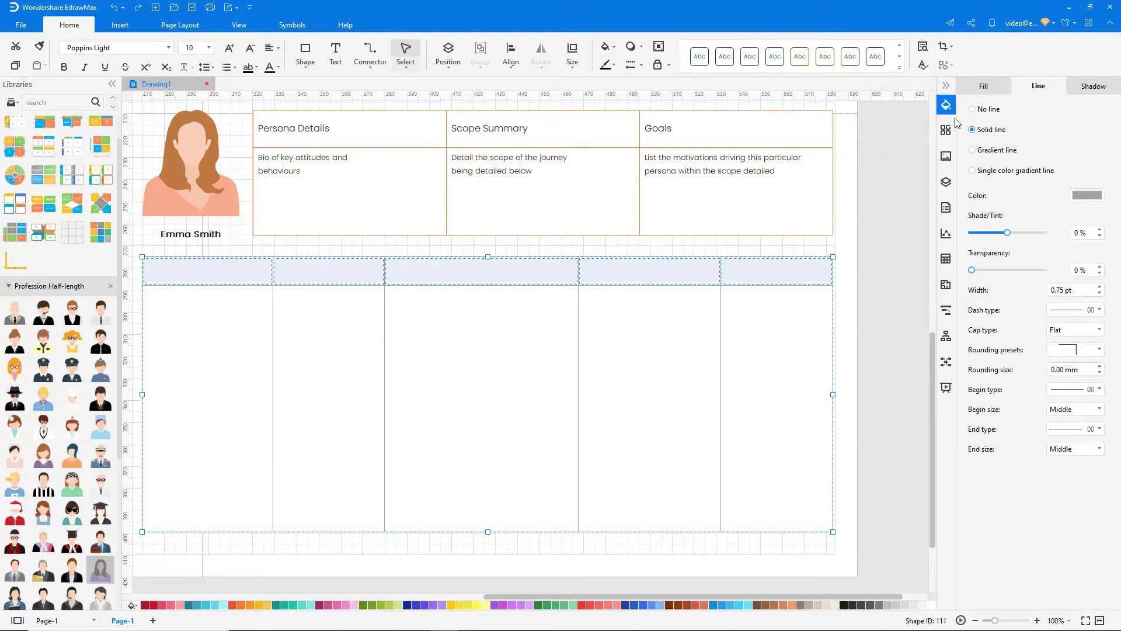
left_click(1087, 195)
left_click(986, 231)
- Enter the lower table's column headings RESEARCH, APPLICATION, ENROLLMENT, ONBOARDING and ACTIVATED
left_click(244, 280)
type("RESEAR")
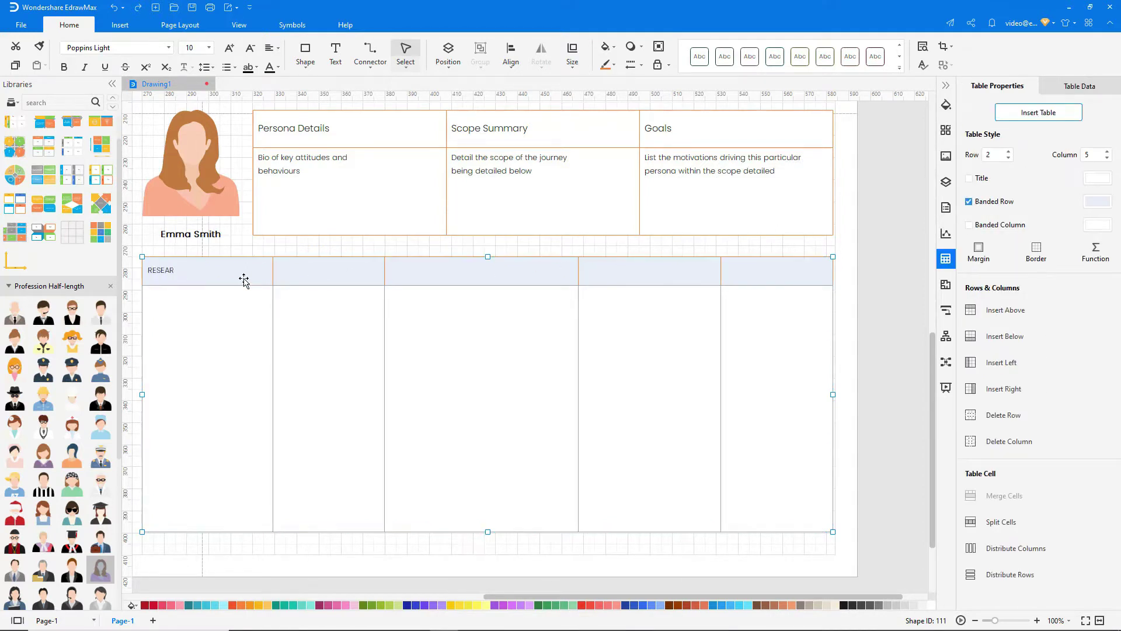
type("CH")
key("Tab")
type("APPLICATION")
key("Tab")
type("ENROLLMENT\tONBOARDING")
key("Tab")
type("ACTIVATED")
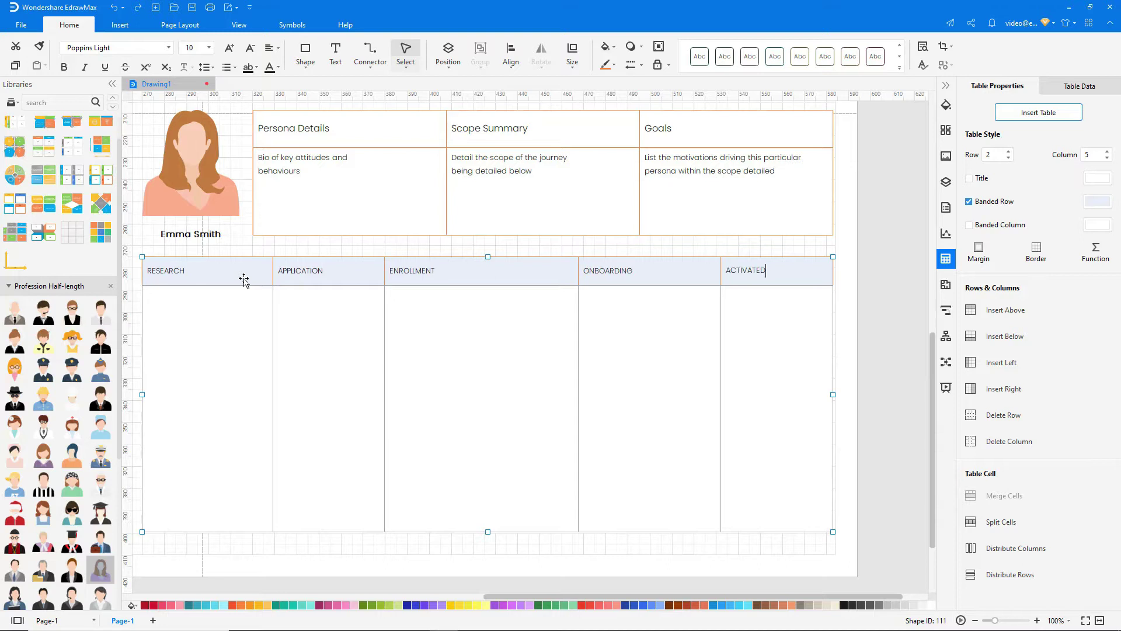
- Fill the cell under RESEARCH with two lines: the persona's sister tells her to look into ABC, and the persona visits website and location
key("Tab")
type("Emma's sister tells her to look into ABC")
key("Return")
type("Emma visits ")
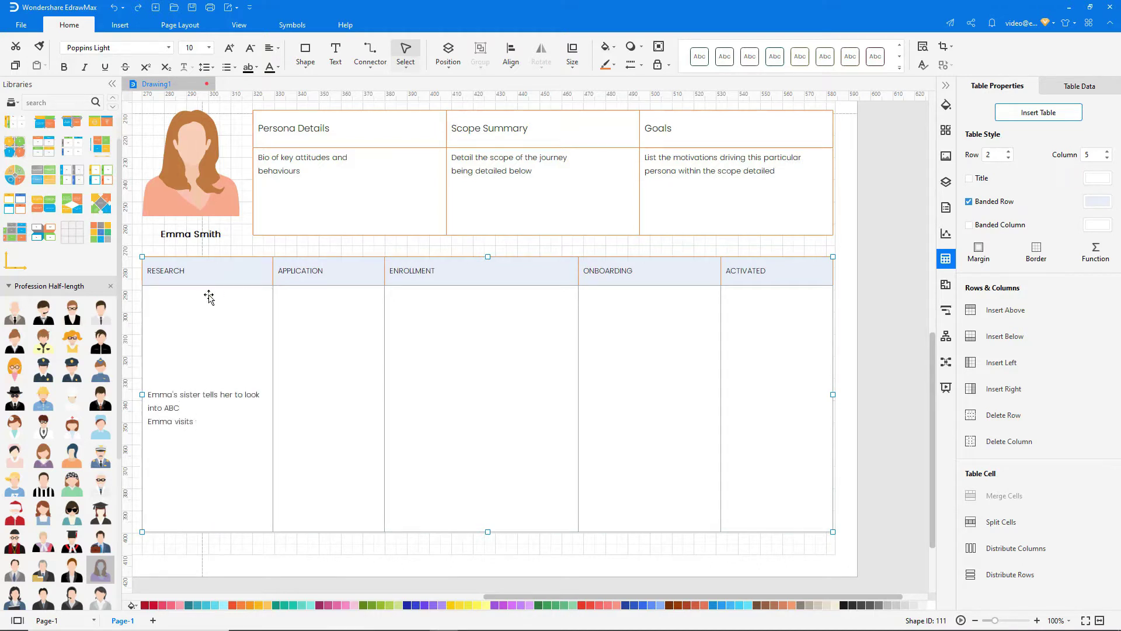
type("website and location")
- Fill APPLICATION with "Completes and submits application" and ENROLLMENT with "Completes in-person requirements, speaking with customer support once per week. Long wait of one month in this process"
key("Tab")
type("Completes and submits applicat")
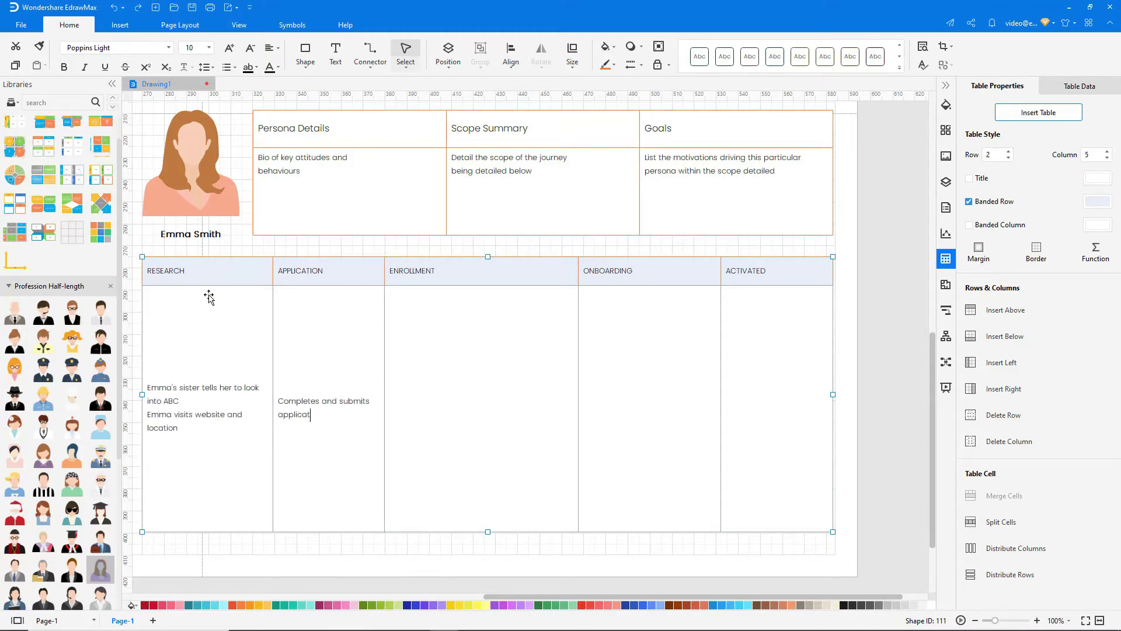
type("Competes in-person requirements, speaking with ")
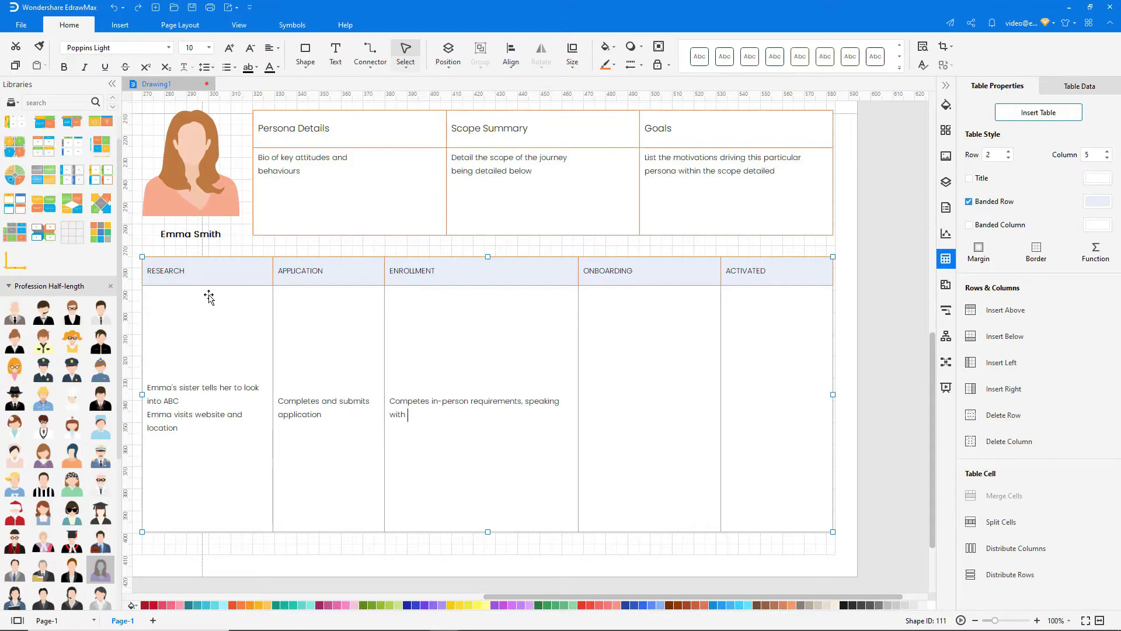
type("customer support once per week.")
key("Return")
type("Long wait of one month in this processs")
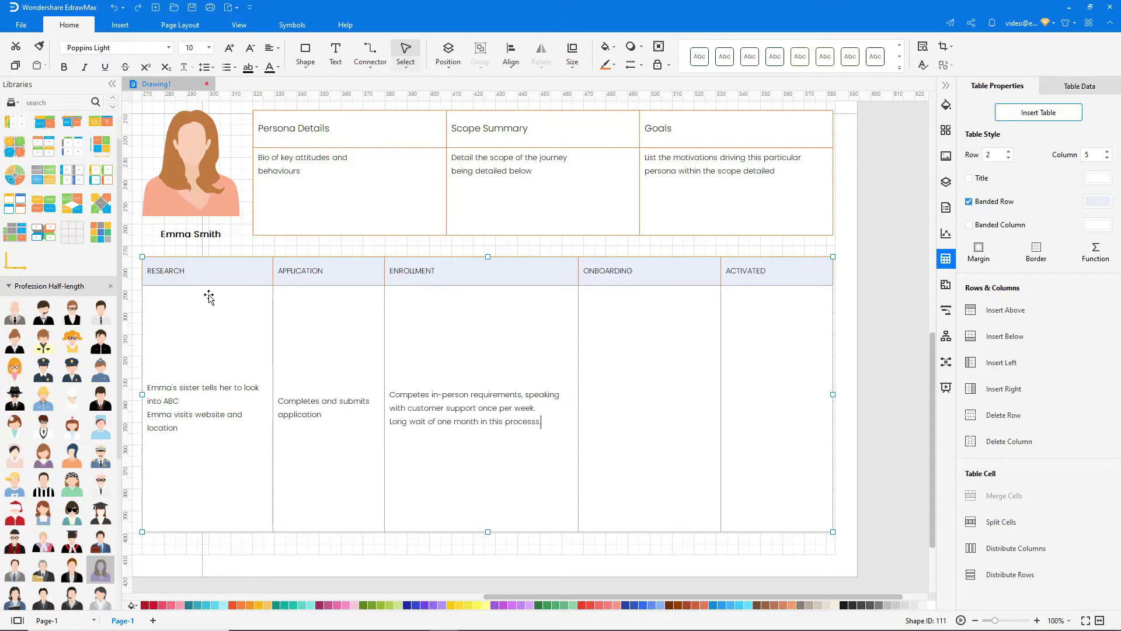
- Fill ONBOARDING with "Watches tutorials, reads boards and speaks to existing customers/co-workers." and ACTIVATED with "Uses product for 2 weeks steadily then slowly falls off."
key("Tab")
type("Watches tutorials, reads boards and speaks")
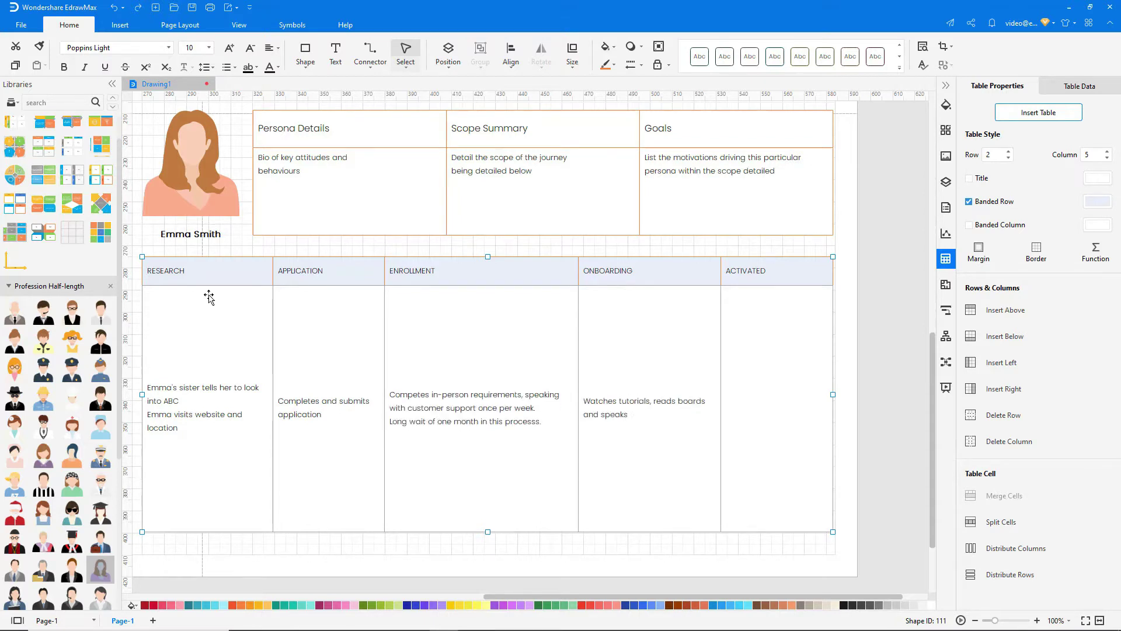
type(" to existing customers/co-workers.")
key("Tab")
type("Uses prod")
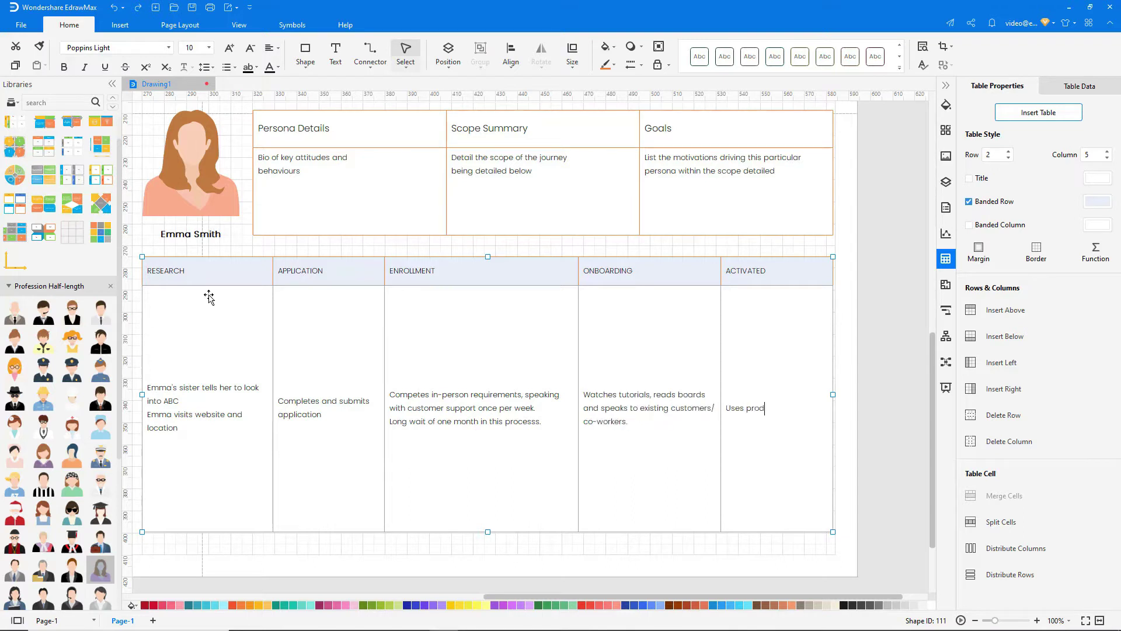
type("uct for 2 weeks steadily then slowly falls off.")
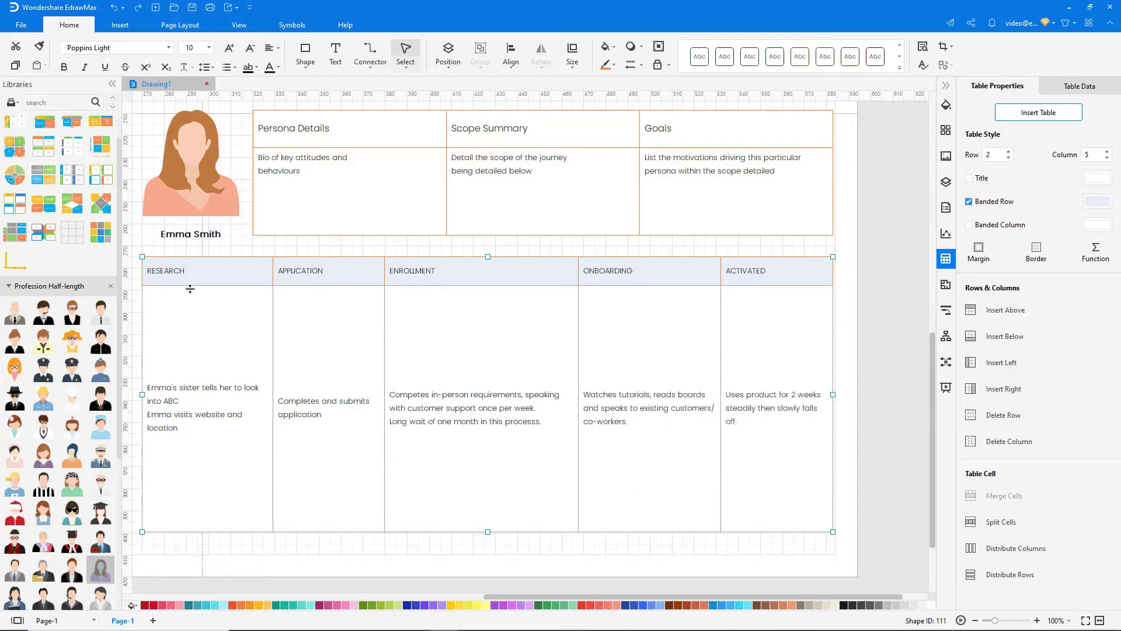
- Set the lower table's header row text to size 12 and centre it in its cells
left_click(146, 267)
left_click(208, 48)
left_click(187, 193)
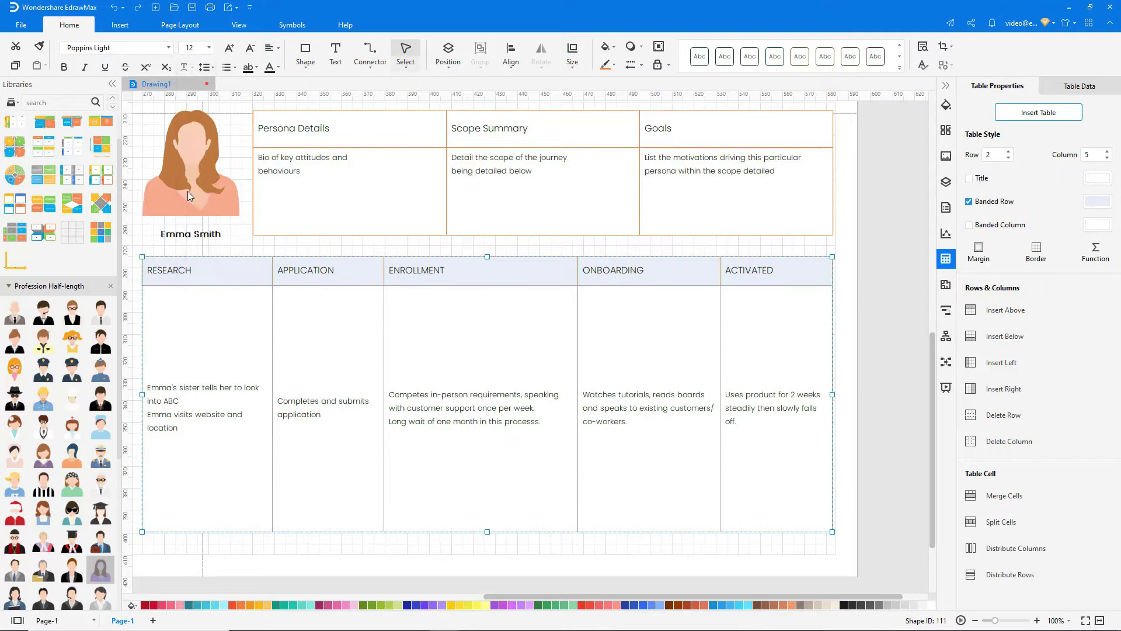
left_click(280, 50)
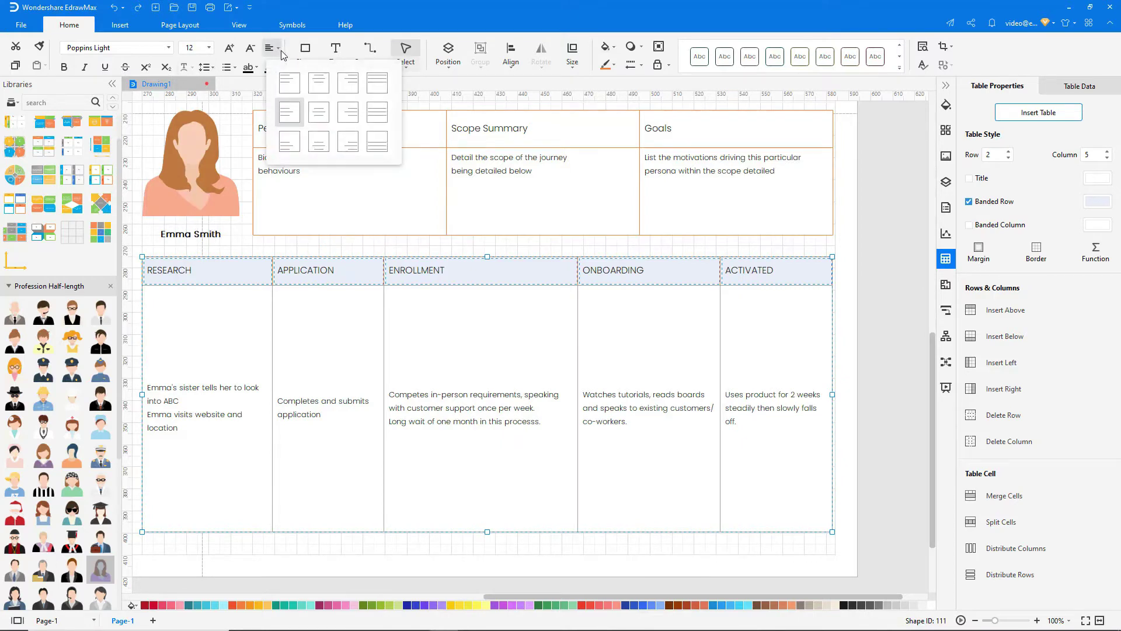
left_click(319, 112)
- Set the lower table's body row text to size 8 and align it to the top left of its cells
left_click(141, 324)
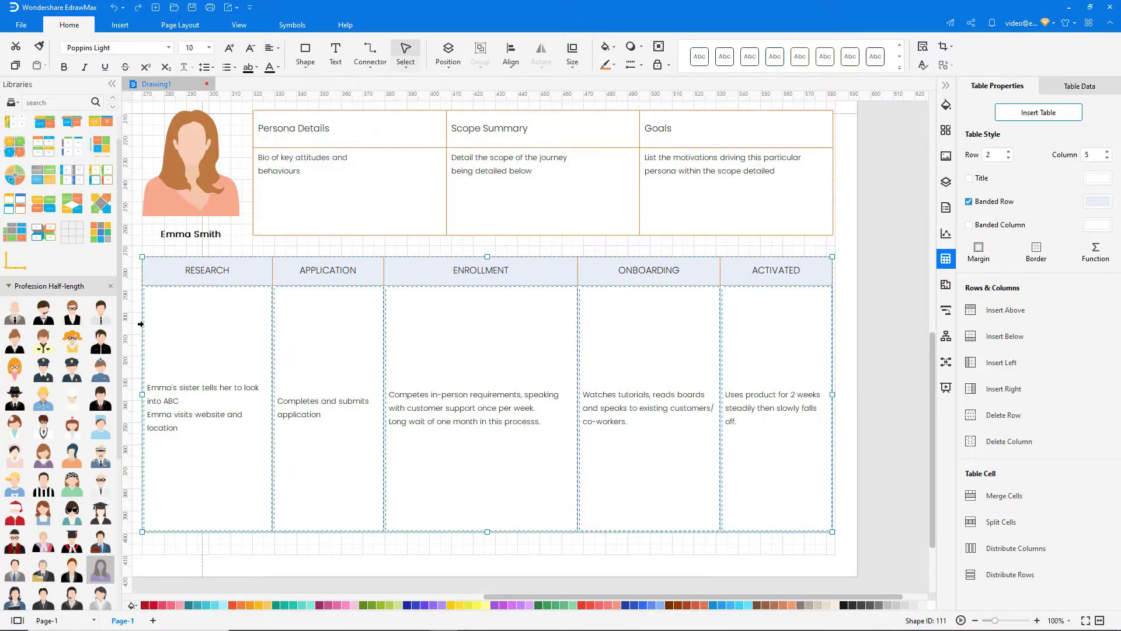
left_click(209, 48)
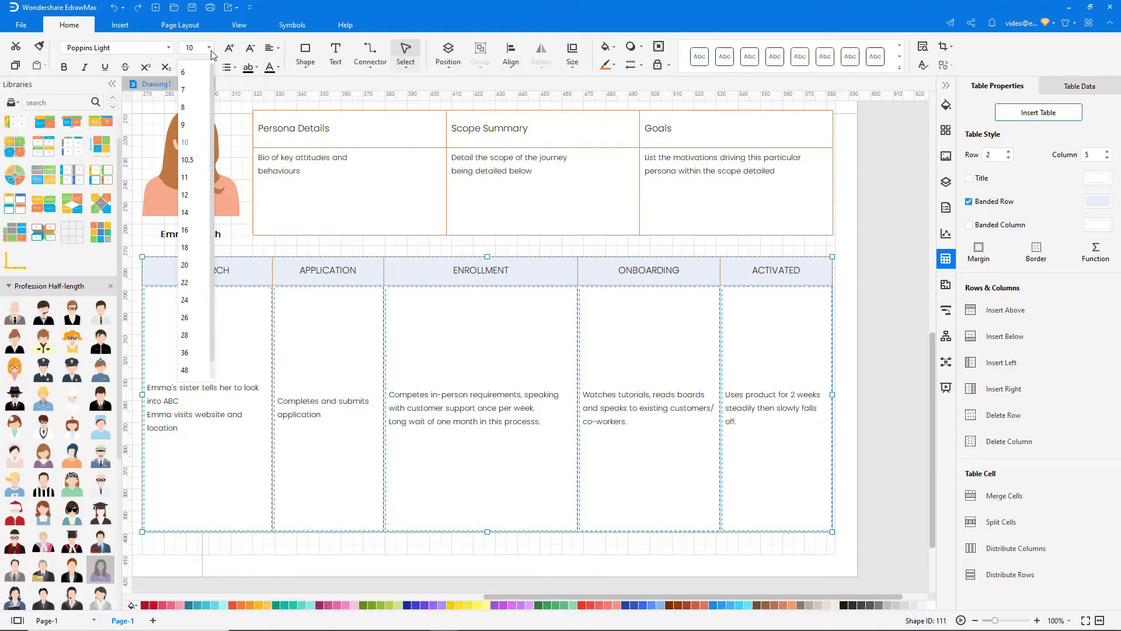
left_click(197, 116)
left_click(273, 48)
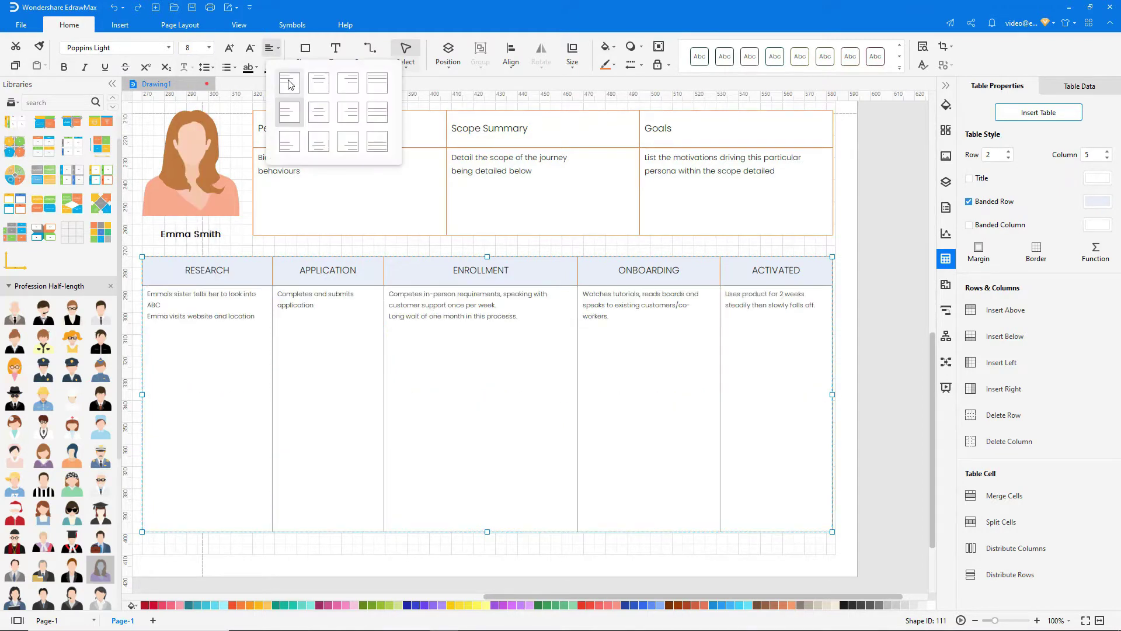
left_click(289, 85)
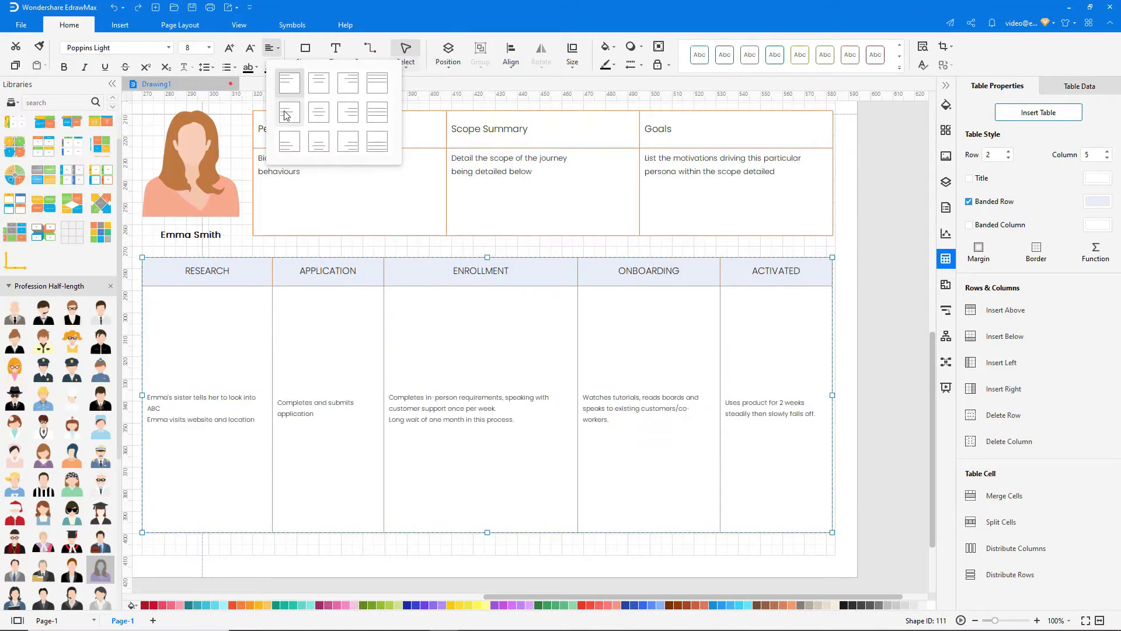
left_click(256, 272)
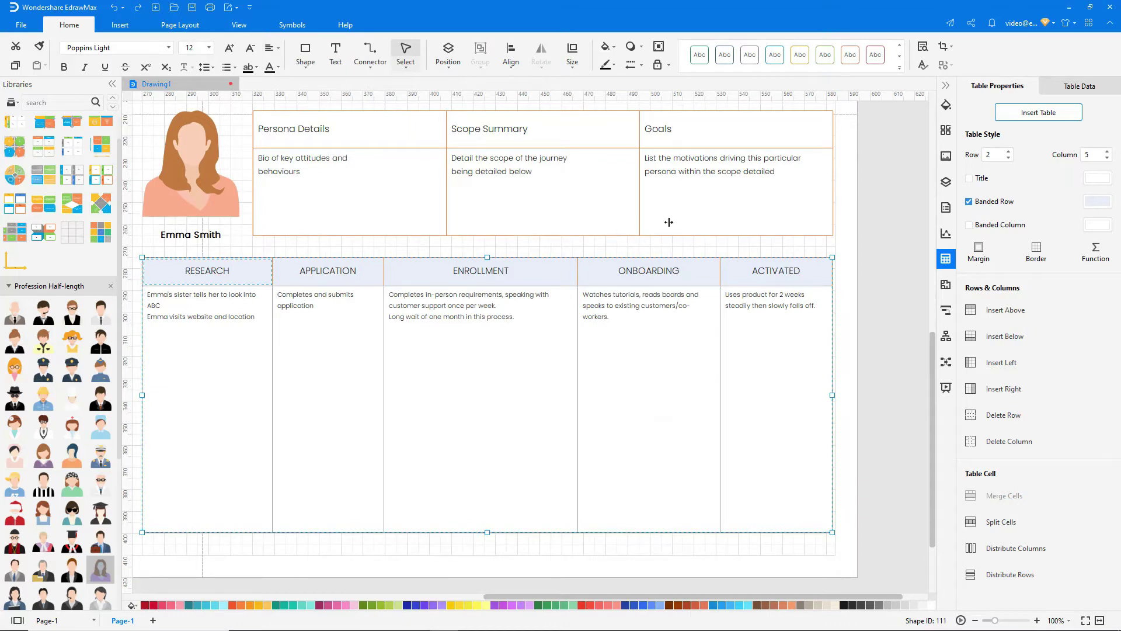
- Lock Layer-1 and add a new layer above it for the journey line
left_click(946, 183)
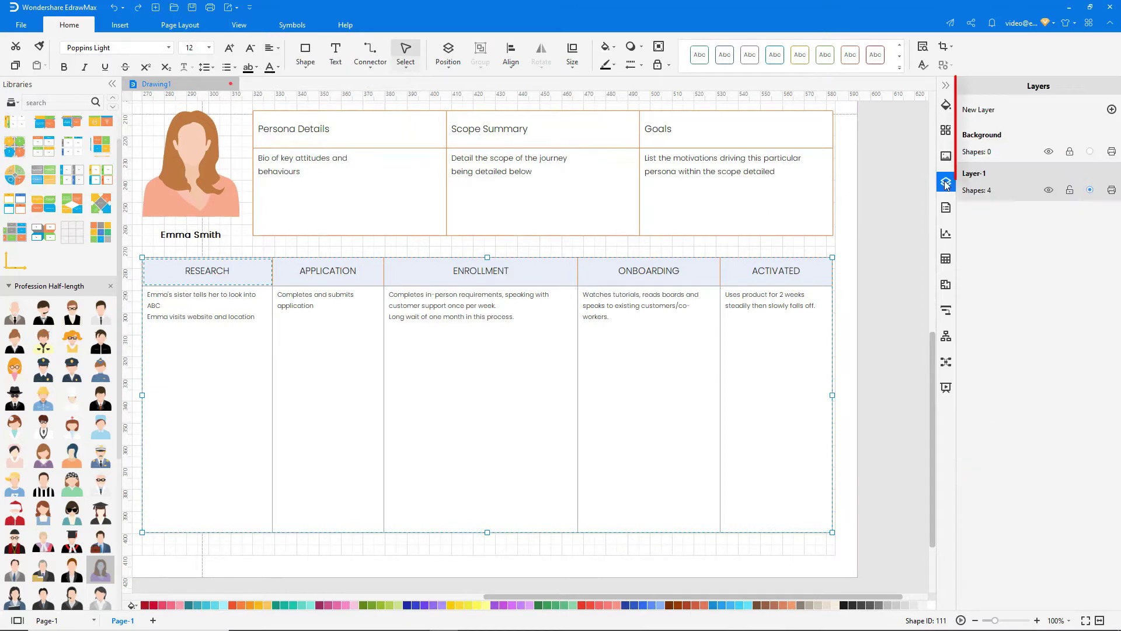
left_click(1070, 193)
left_click(1112, 110)
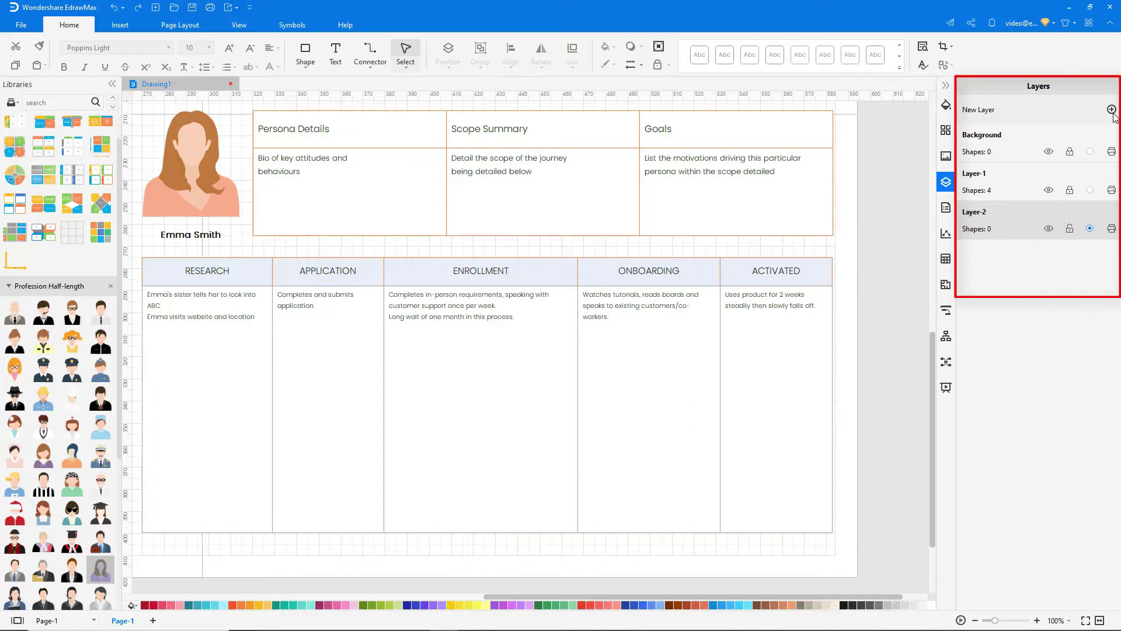
- Draw a Bezier curve in the RESEARCH column, starting at its left edge and shaped into a smooth descending S-curve
left_click(305, 63)
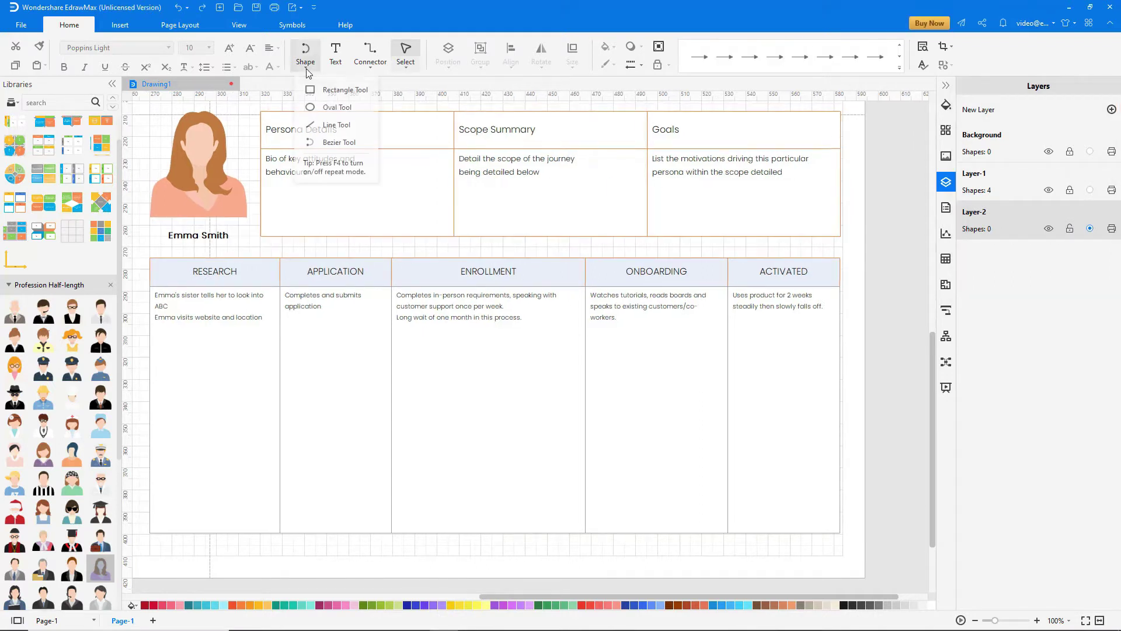
left_click(327, 140)
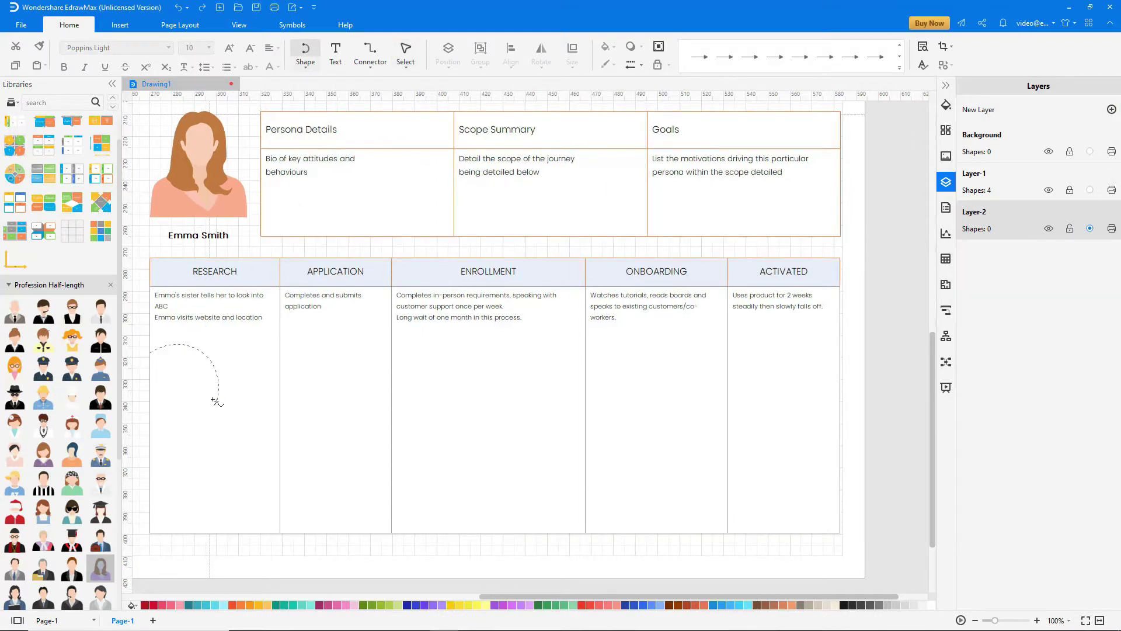
left_click_drag(213, 399, 216, 401)
left_click_drag(227, 358, 186, 407)
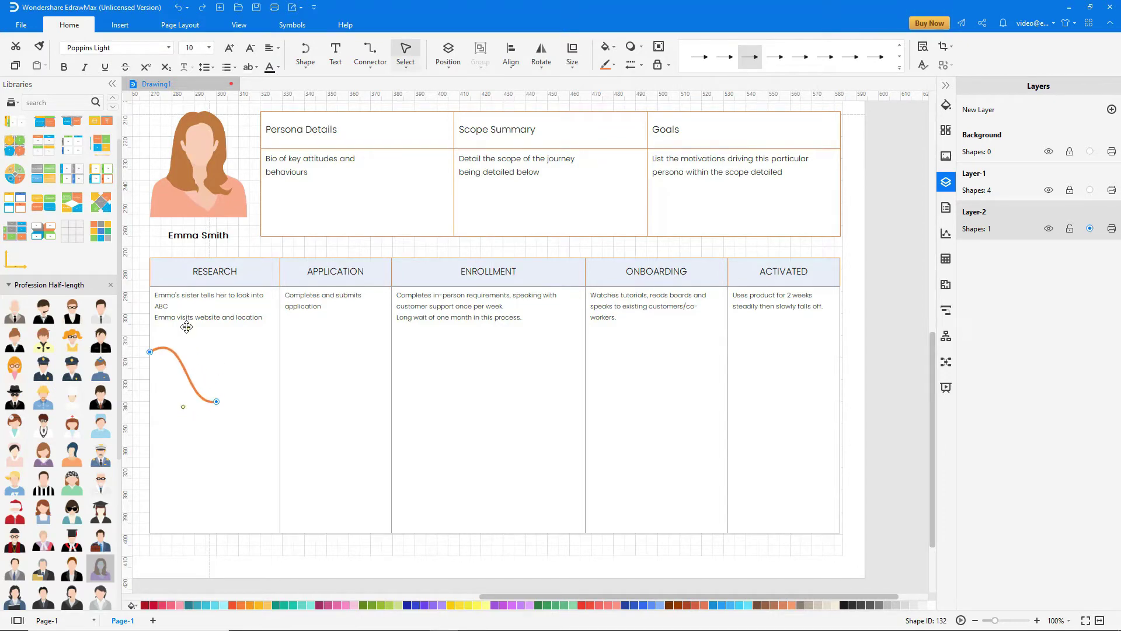
left_click_drag(186, 326, 180, 350)
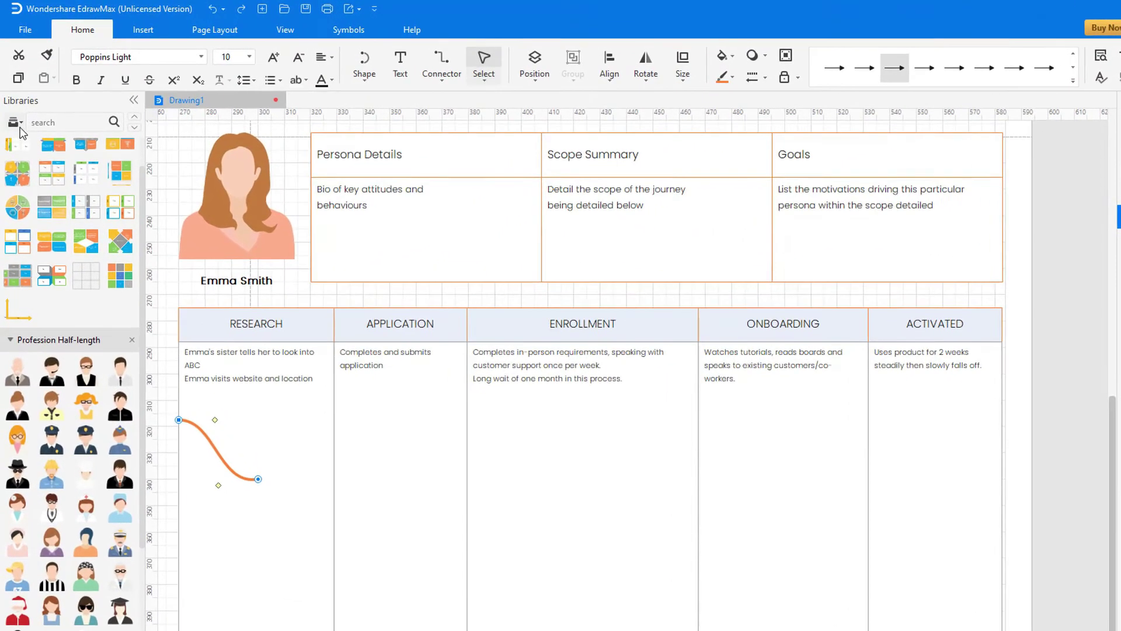
- Load the Basic Drawing Shapes library and place a rounded rectangle at the lower end of the curve in the RESEARCH column
left_click(16, 124)
mouse_move(58, 234)
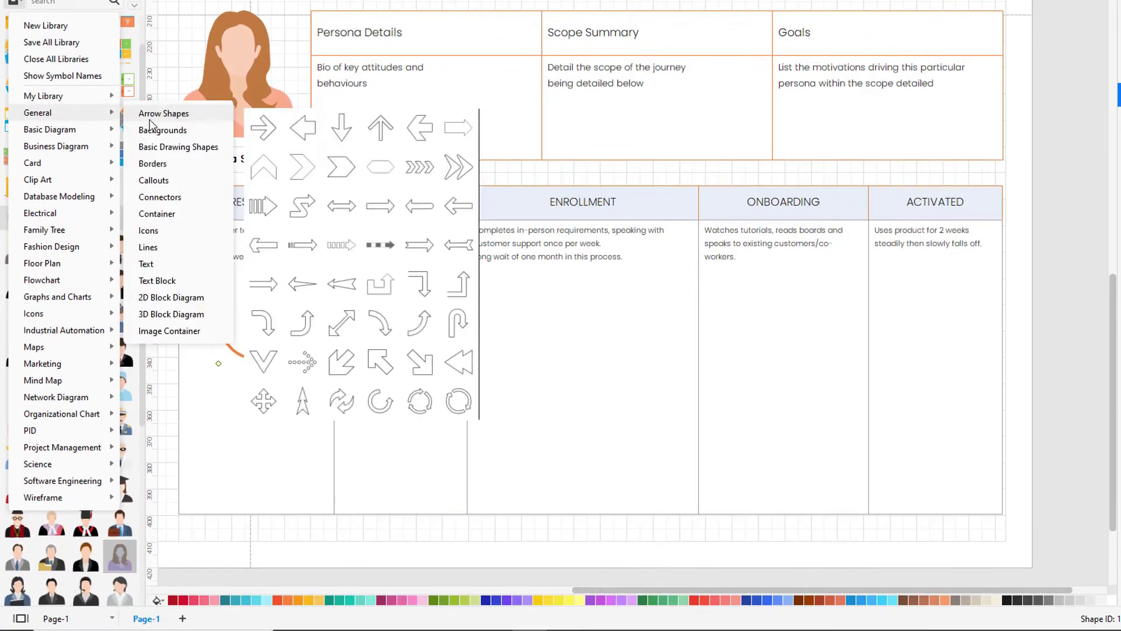
left_click(171, 148)
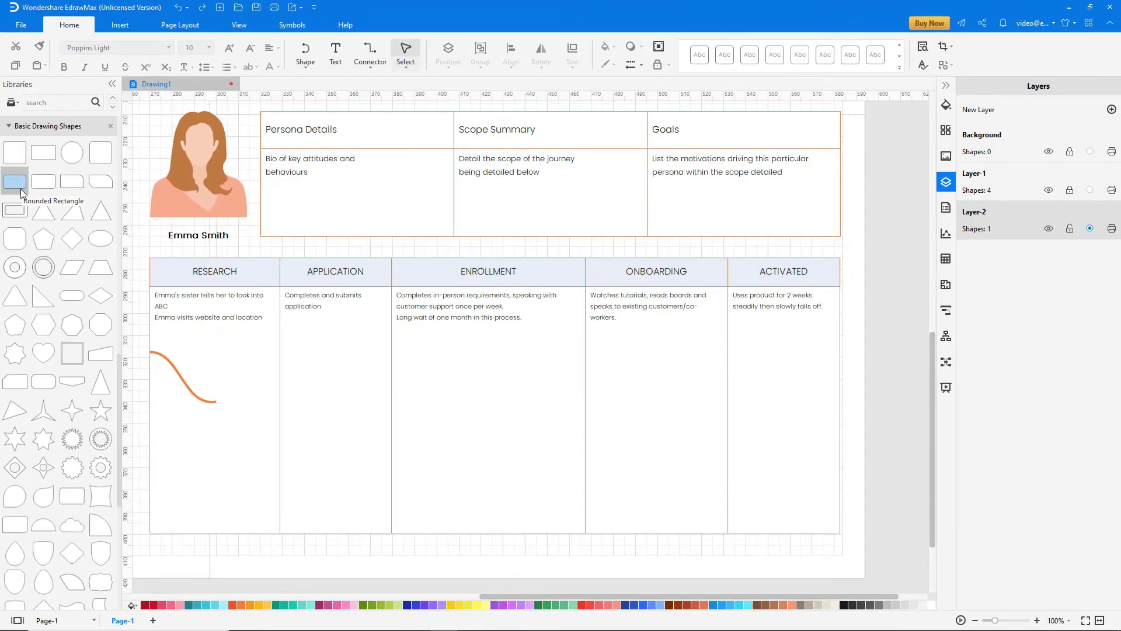
left_click_drag(20, 188, 213, 435)
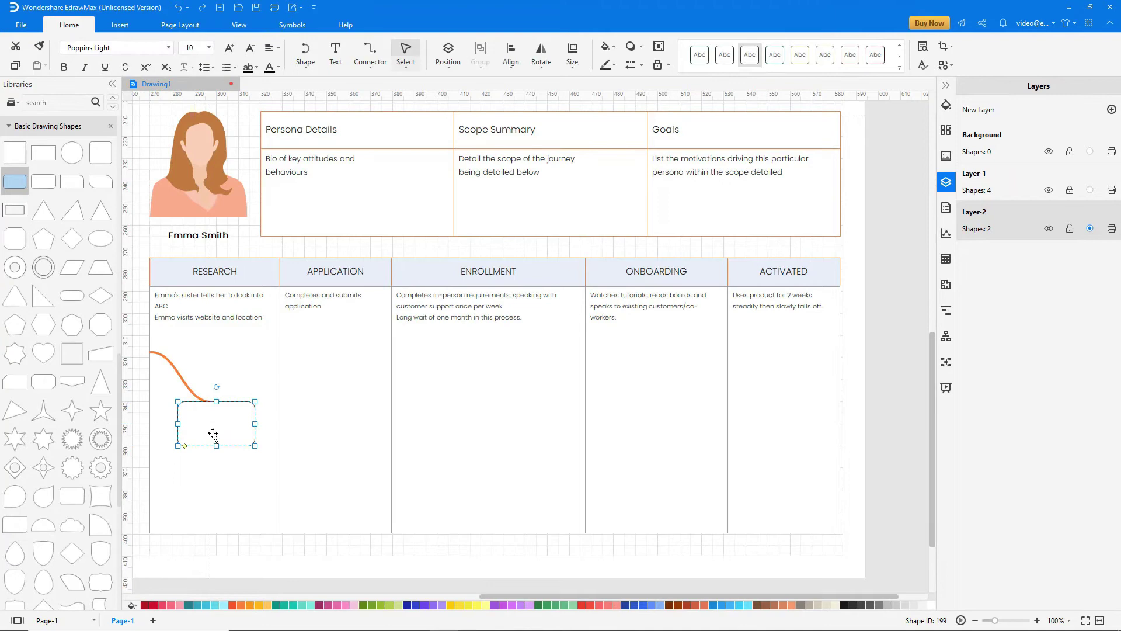
- Label the rounded rectangle "Visit ABC.com" and shrink the shape to fit closely around its text
double_click(213, 435)
type("Visit ABC")
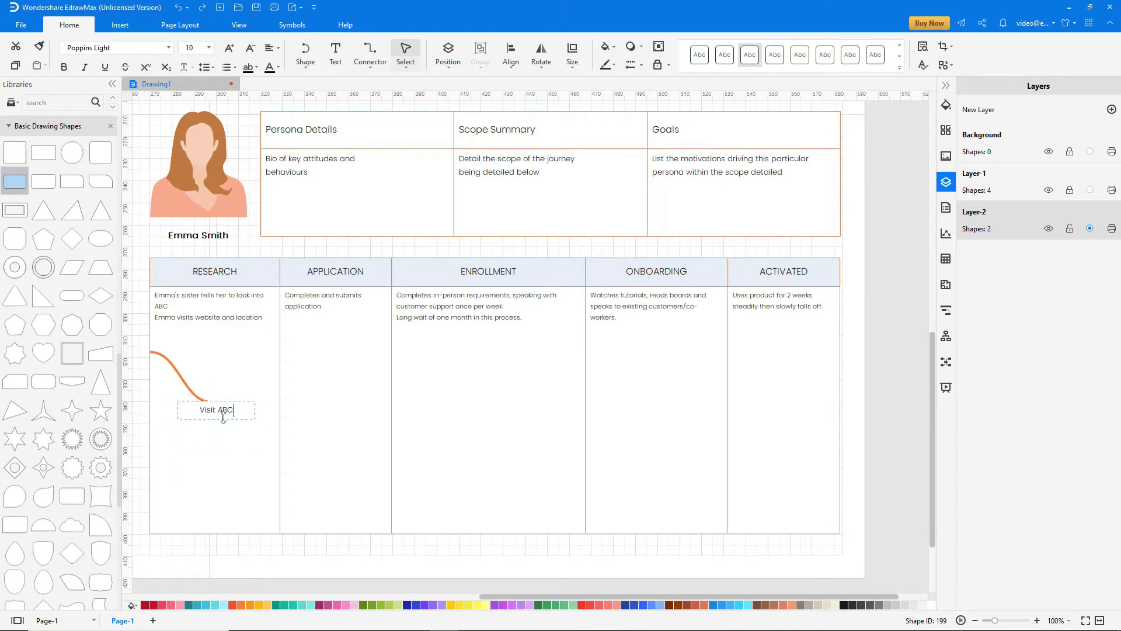
type(".com")
left_click(215, 433)
left_click(251, 410)
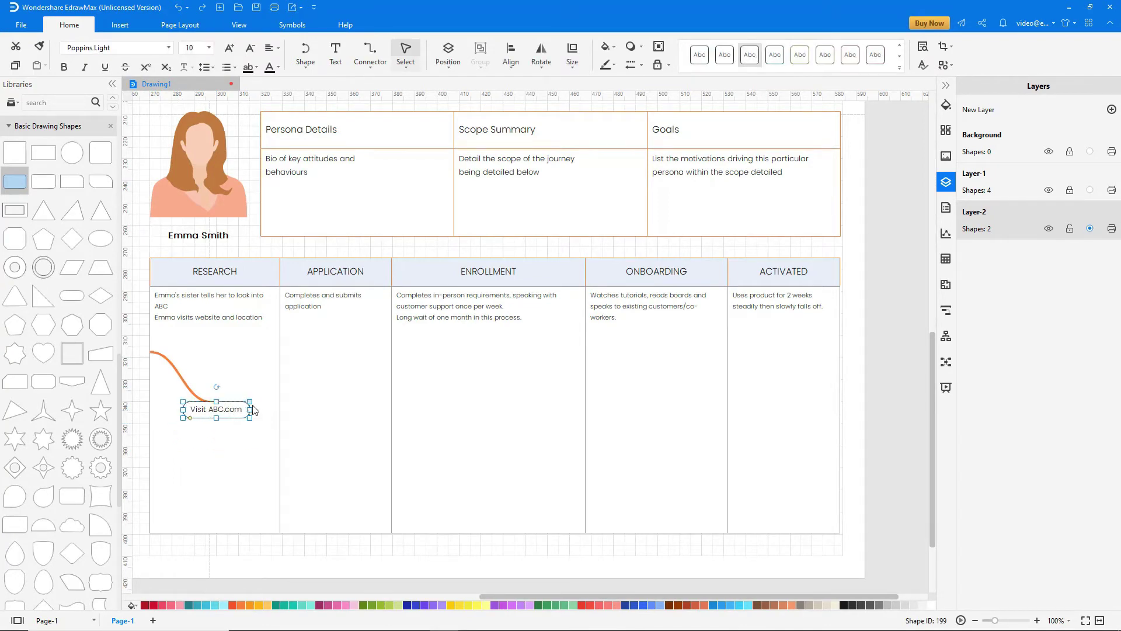
- Add a text box below the rounded rectangle reading "There are too many options. I don't know where to start", in quotation marks
left_click(342, 65)
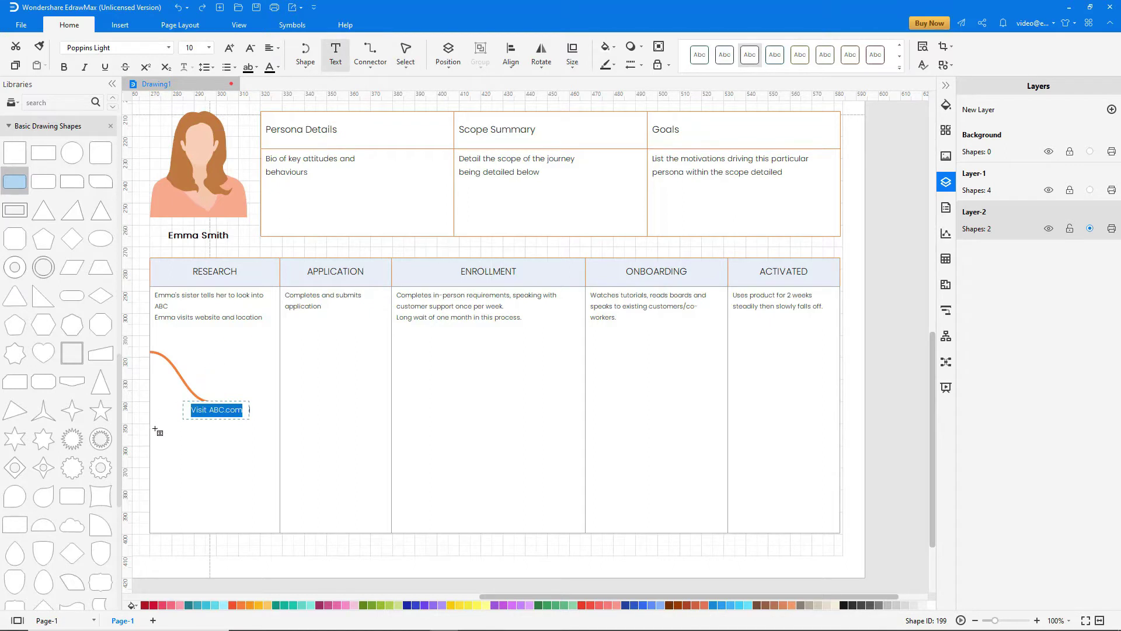
left_click_drag(160, 432, 268, 472)
type("\"Ther")
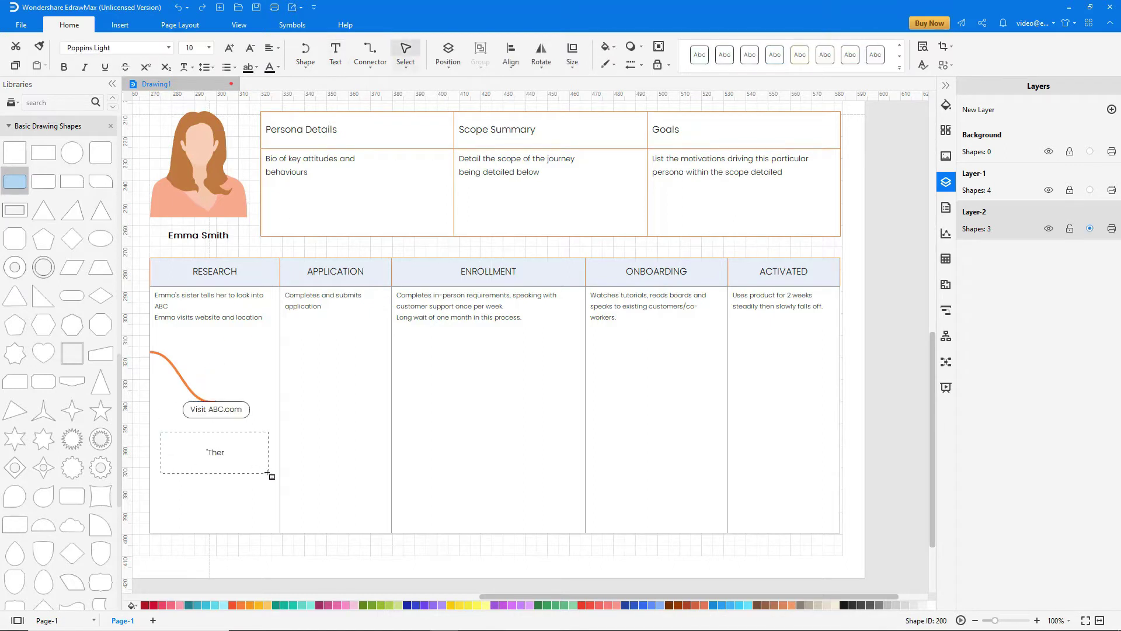
type("e are too many options. I don't know where to start\"")
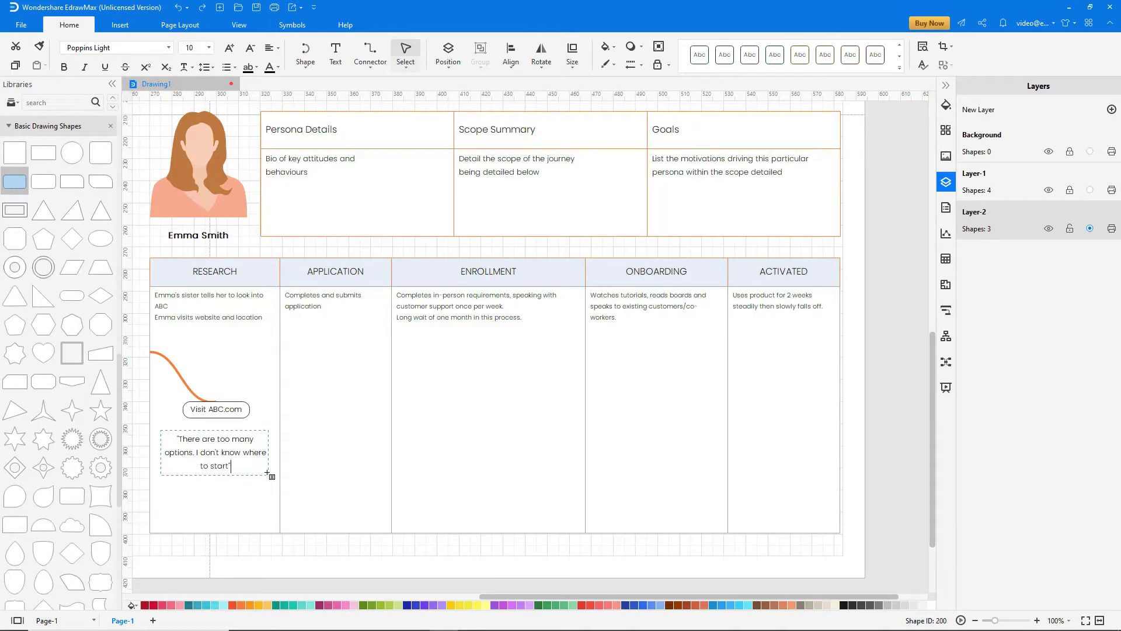
- Set the quote below the rounded rectangle to size 8 italic
left_click(209, 48)
left_click(198, 105)
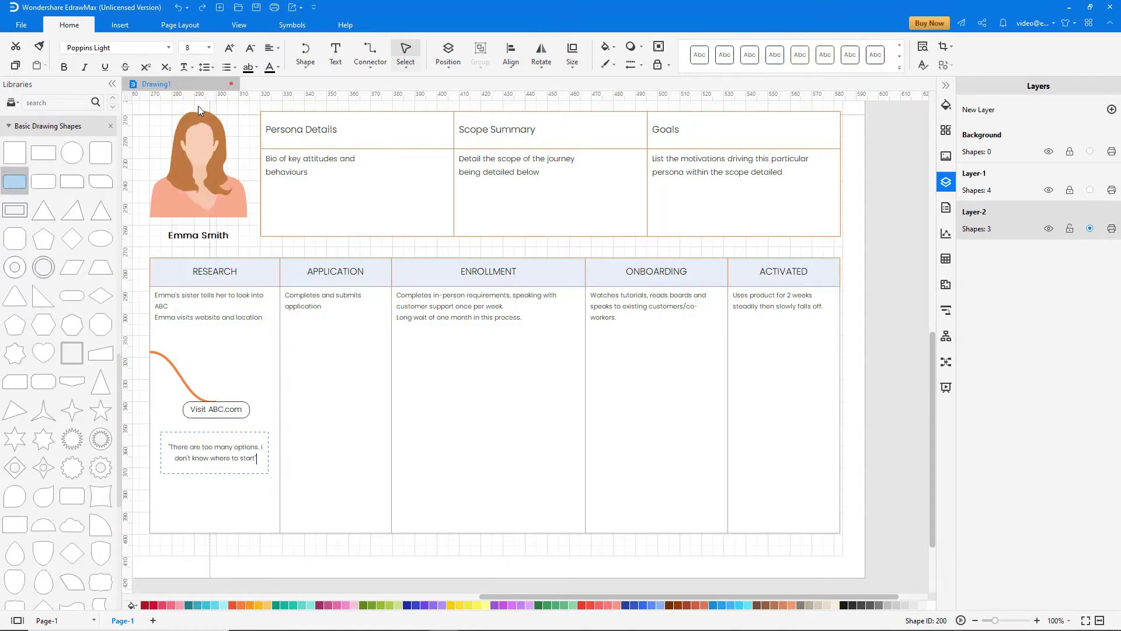
left_click(85, 67)
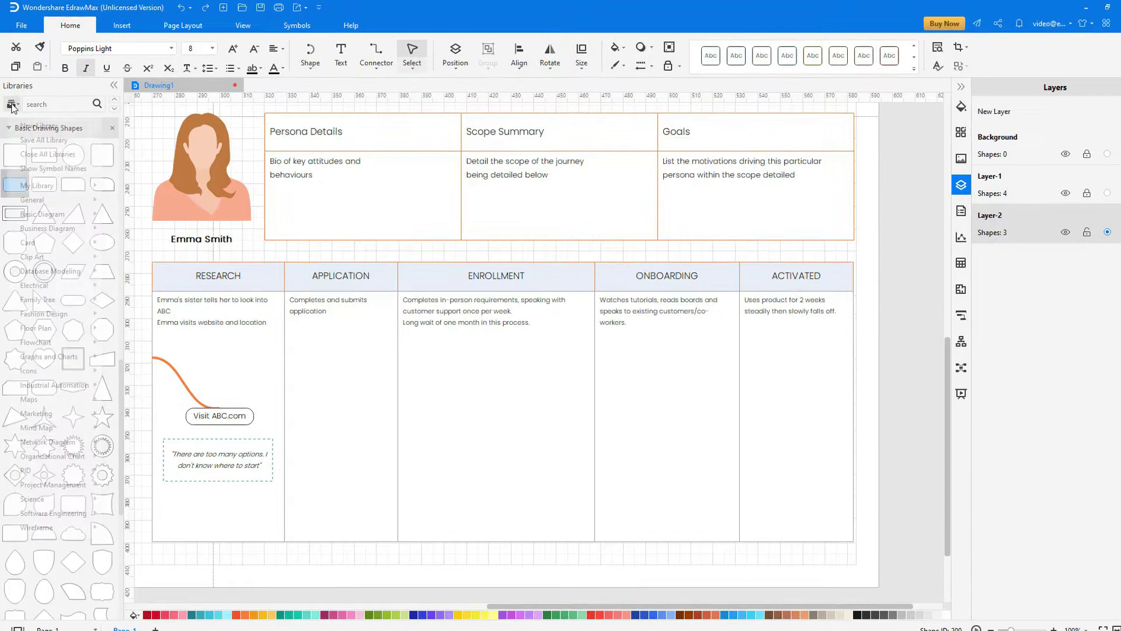
- Load the Office Icons library and place a smiley face icon at the RESEARCH column's left edge, just below the start of the curve
left_click(12, 102)
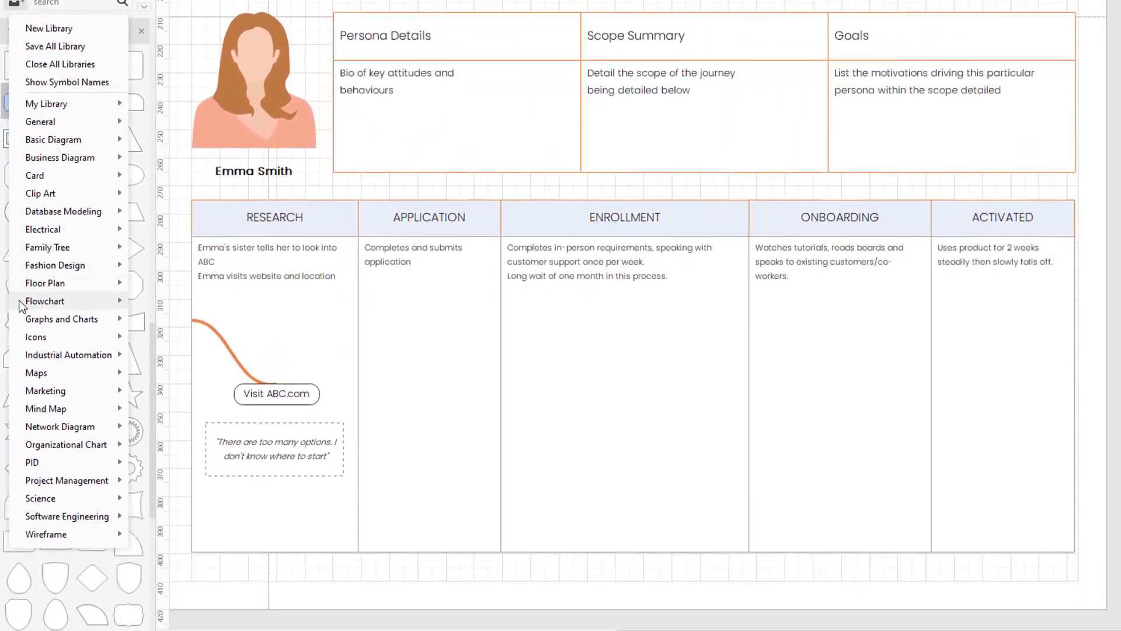
mouse_move(44, 461)
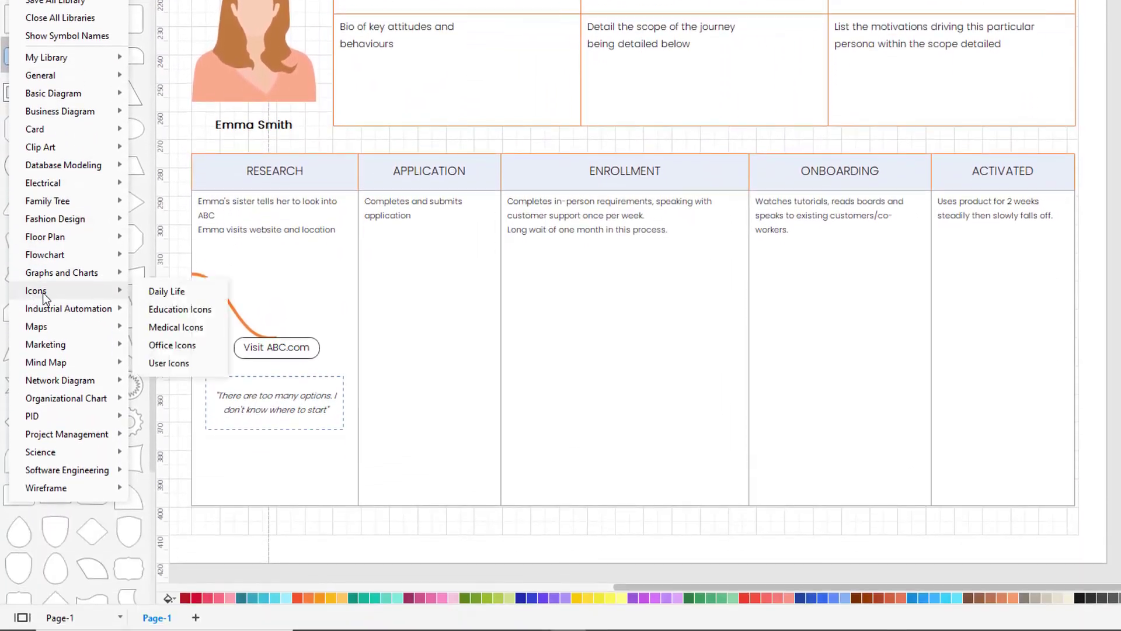
left_click(184, 350)
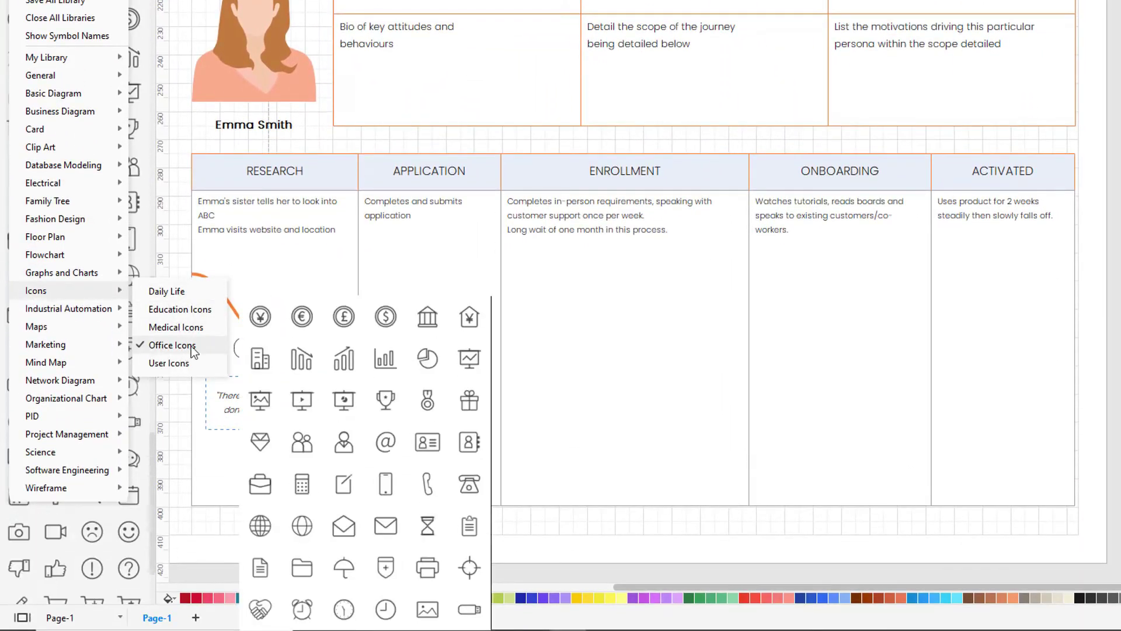
left_click(231, 350)
left_click_drag(129, 532, 198, 326)
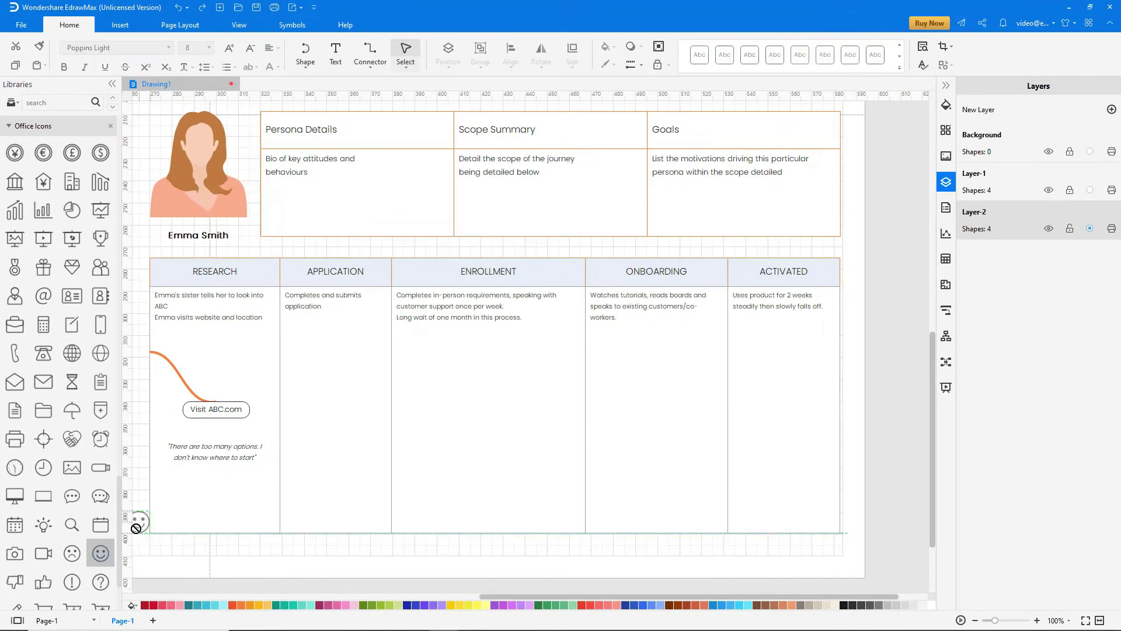
left_click_drag(155, 392, 151, 389)
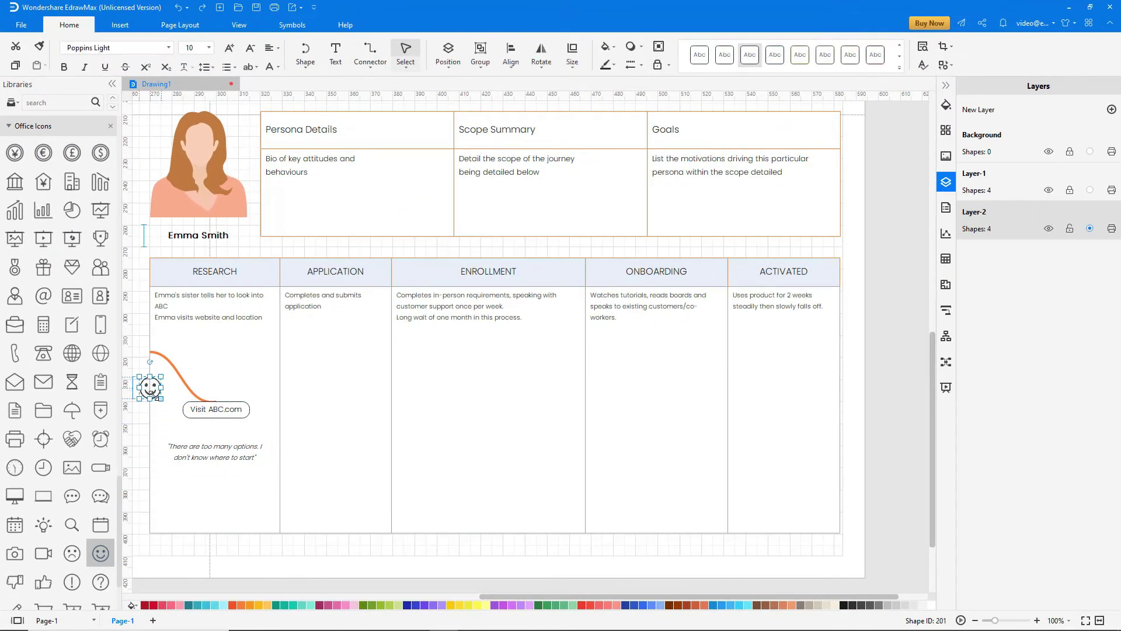
- Draw a Bezier curve rising from the top of "Visit ABC.com" to the RESEARCH/APPLICATION border and smooth its bends
left_click(305, 63)
left_click(313, 142)
left_click_drag(216, 401, 279, 362)
left_click_drag(210, 361, 249, 401)
left_click_drag(247, 339, 255, 363)
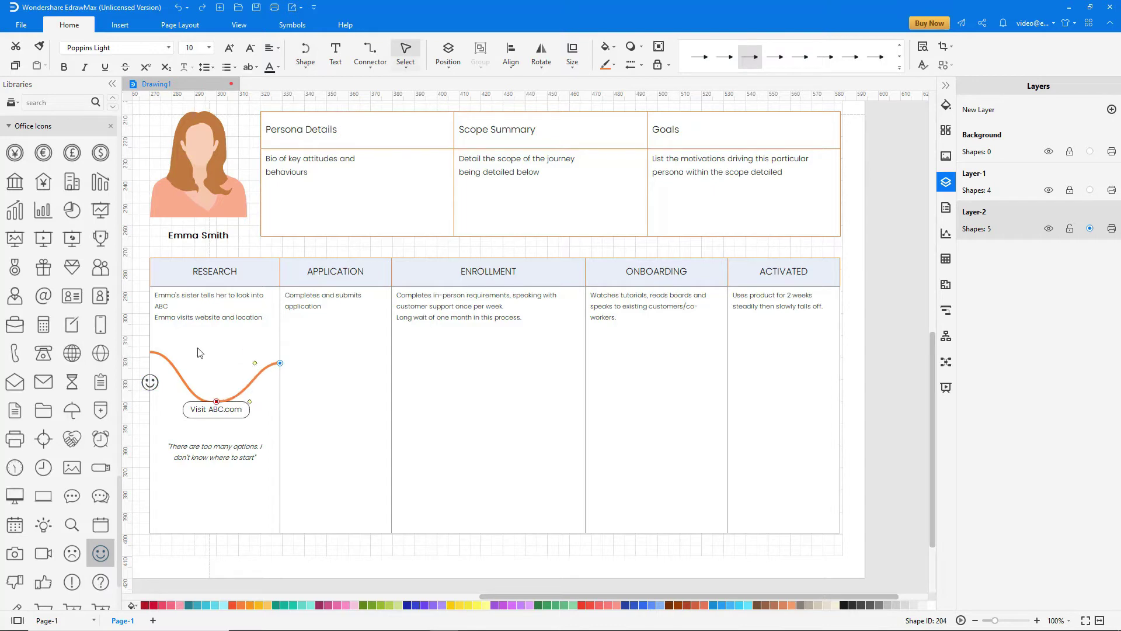
- Place a rounded rectangle labelled "App Started" on top of the curve's peak at the RESEARCH/APPLICATION border
scroll(85, 331, "up", 6)
left_click_drag(72, 347, 281, 351)
type("App Started")
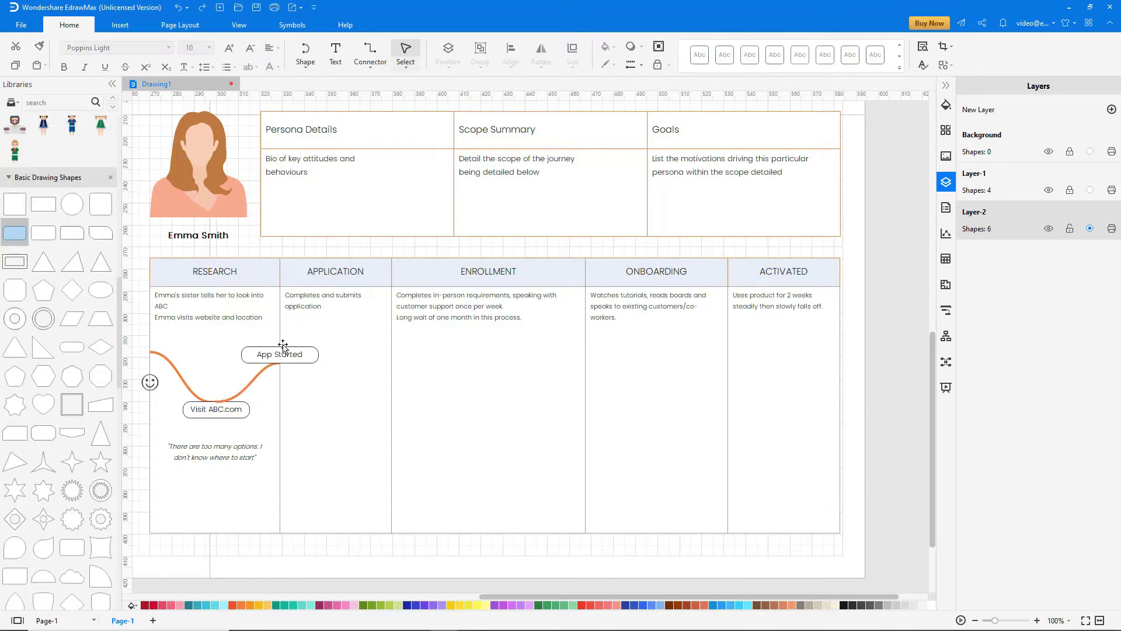
key("Escape")
- Add a text box above "App Started" reading "Excited to get started and be more productive!!", in quotation marks
left_click(335, 53)
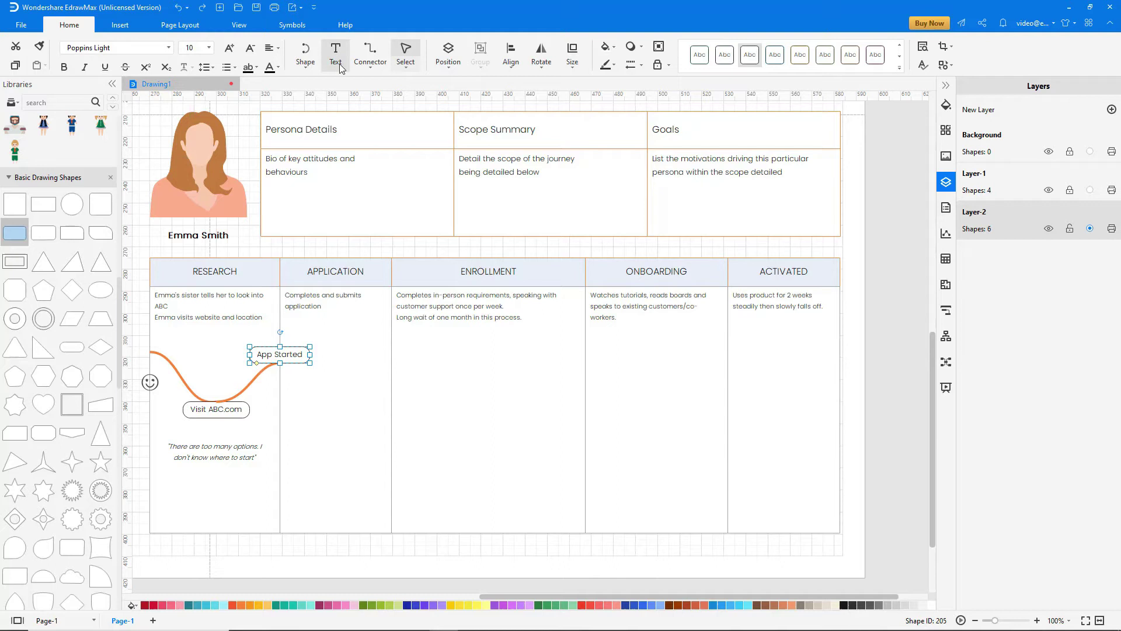
left_click_drag(239, 324, 337, 344)
type("\"Excited to get started")
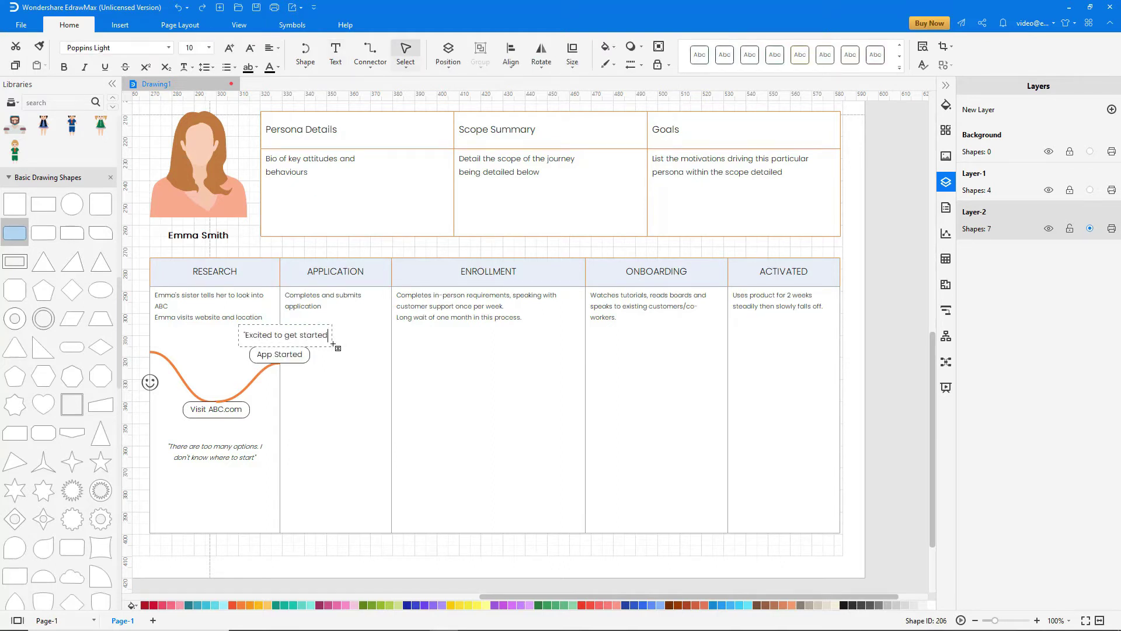
type(" and be more productive!!\"")
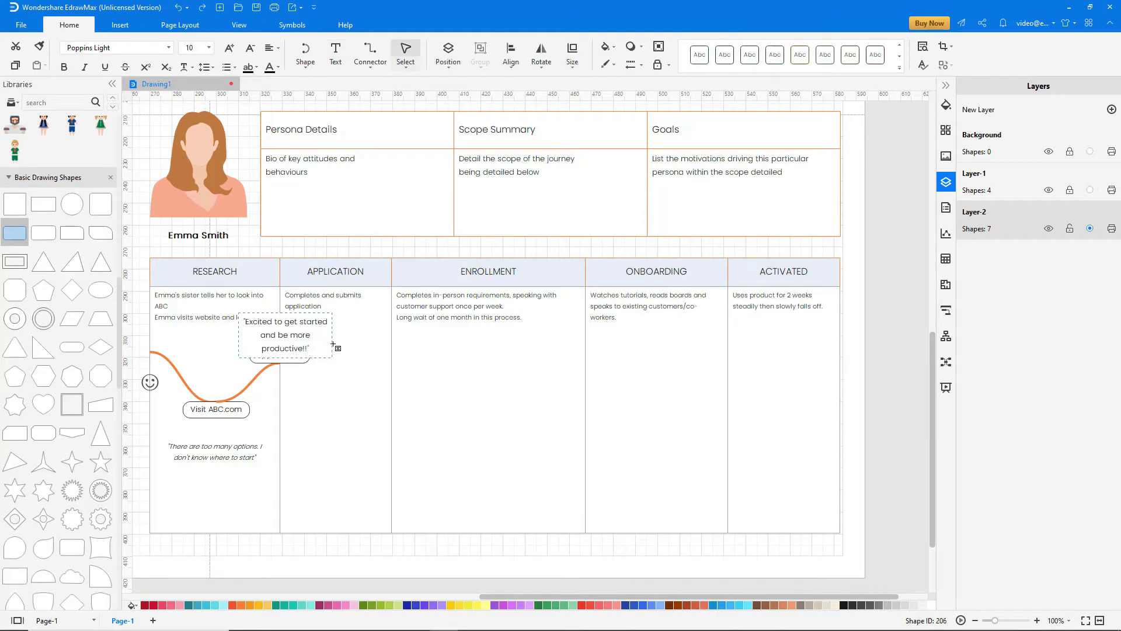
- Set the quote above "App Started" to size 8 italic and copy the smiley face to just below "App Started"
left_click(209, 49)
left_click(193, 98)
left_click(84, 67)
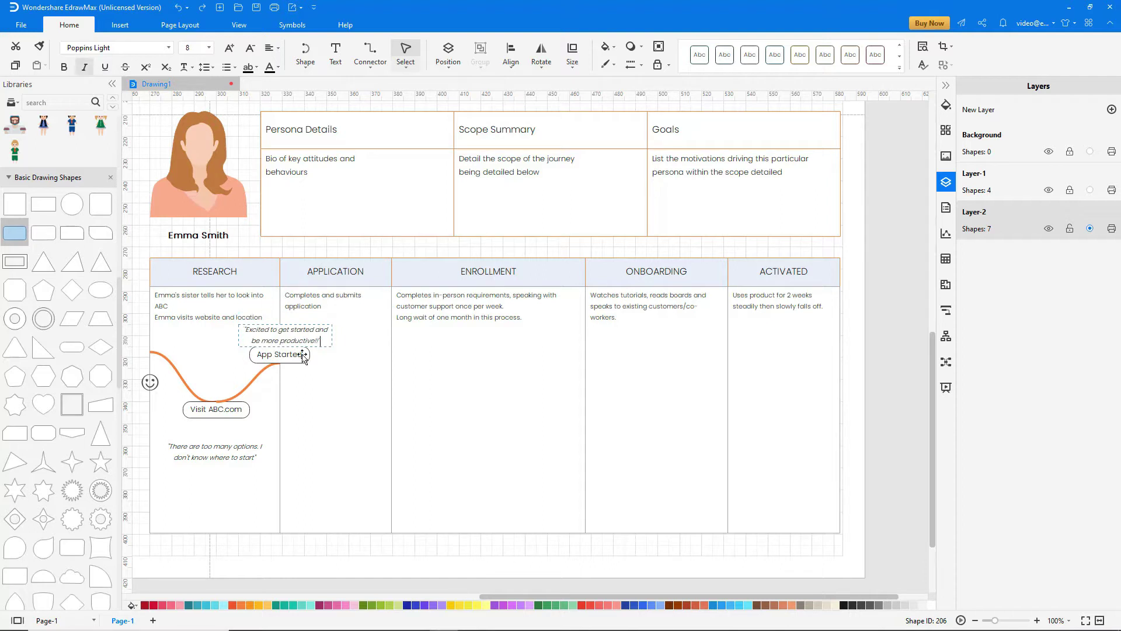
left_click(157, 383)
left_click_drag(156, 387, 286, 386, "ctrl")
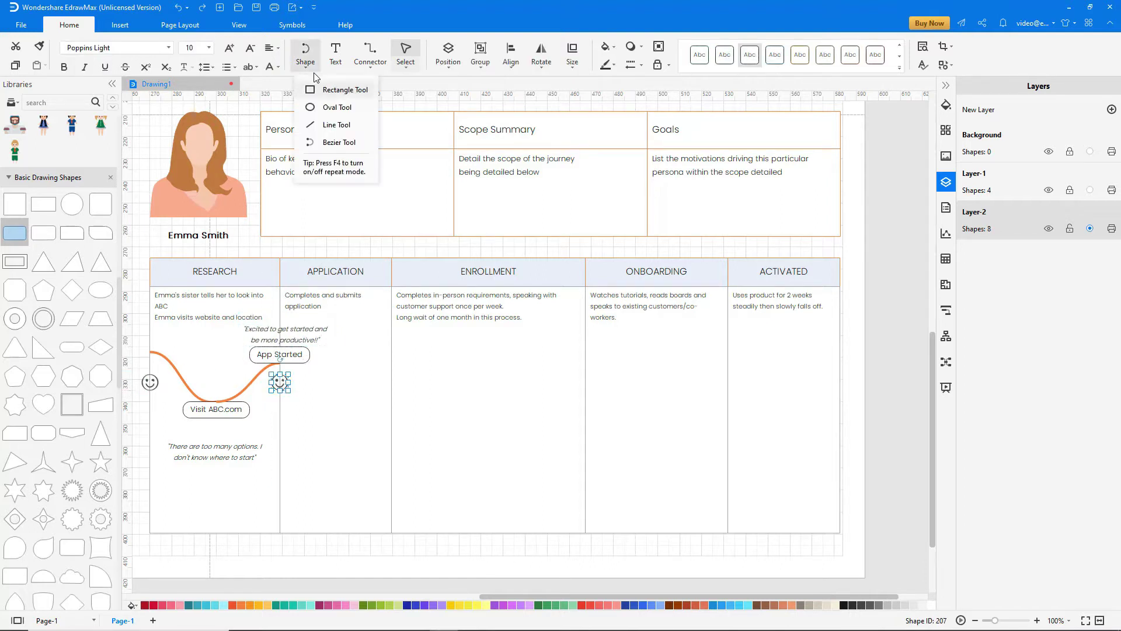
- Draw a Bezier curve falling from below "App Started" to the APPLICATION/ENROLLMENT border and smooth its start
left_click(338, 142)
left_click_drag(280, 362, 387, 470)
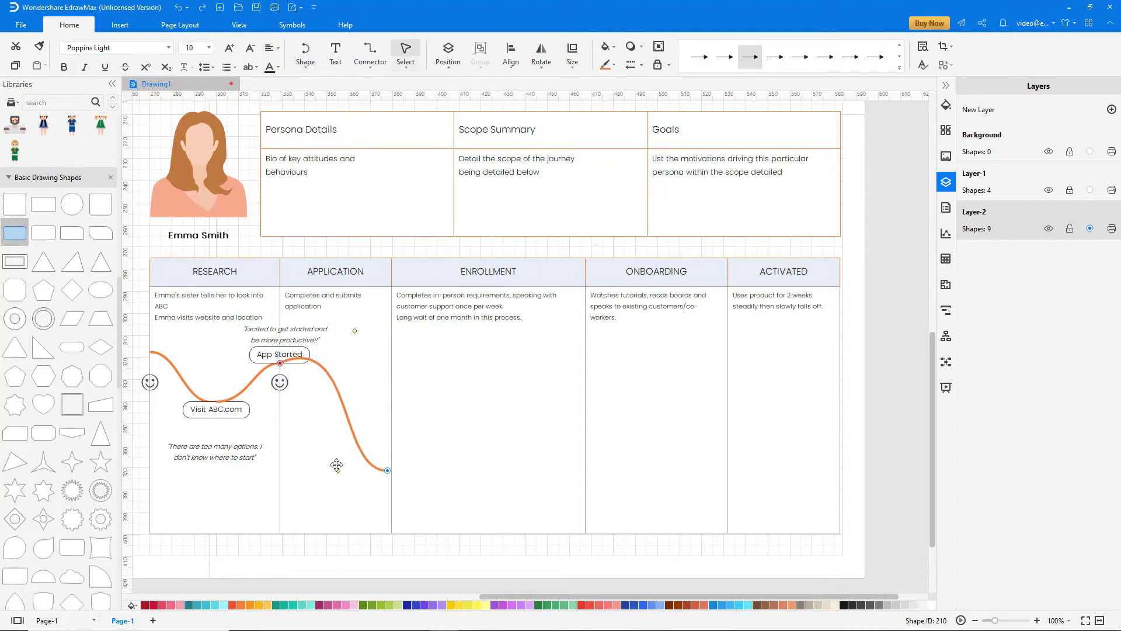
left_click_drag(351, 340, 346, 365)
- Place a rounded rectangle labelled "App Submitted" just above the low end of the curve at the APPLICATION/ENROLLMENT border
left_click_drag(14, 232, 393, 440)
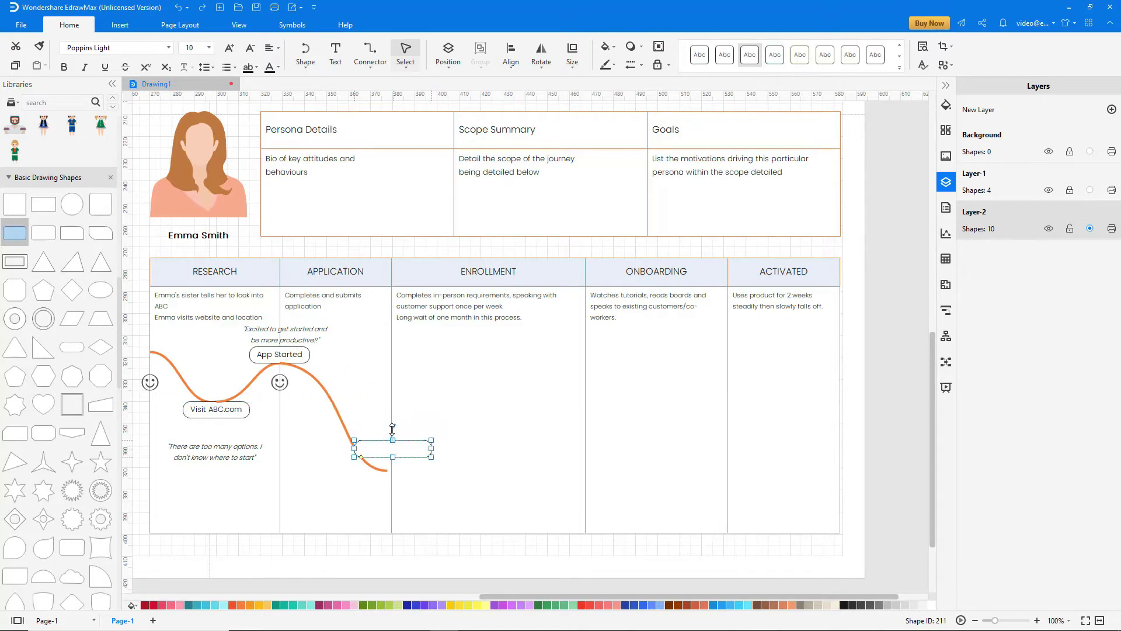
type("App Submitted")
key("Escape")
- Add a size 8 italic quote below "App Submitted": "The application is so long. I didn't think I'd ever complete it. Relieved that's done!"
left_click(336, 65)
left_click_drag(339, 479, 458, 525)
type("\"The applic")
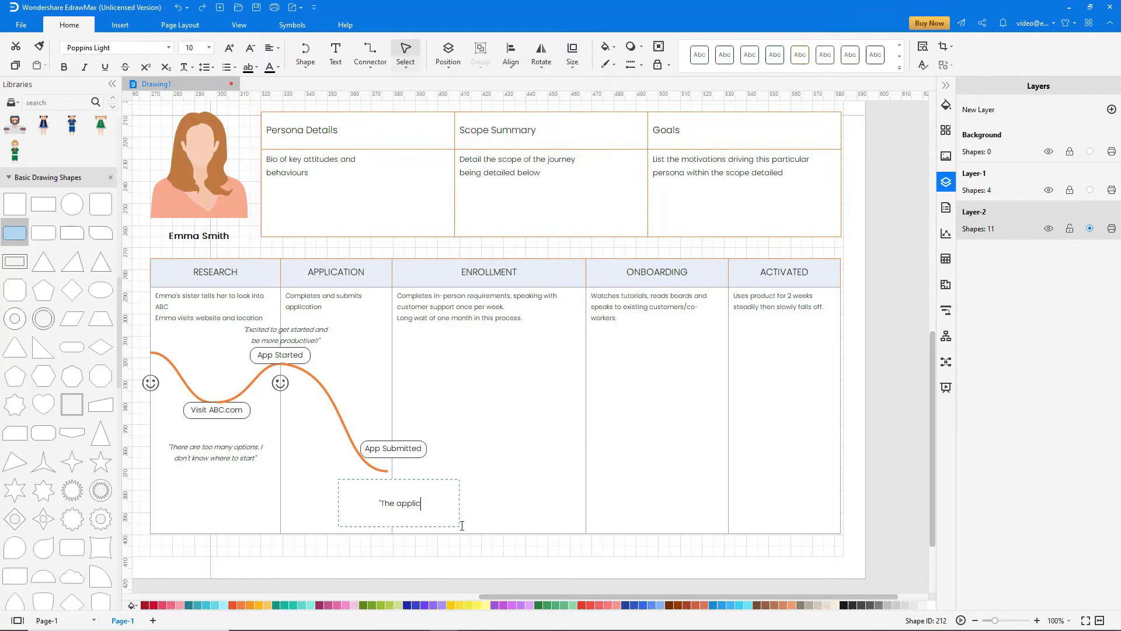
type("ation is so long. I didn't think I")
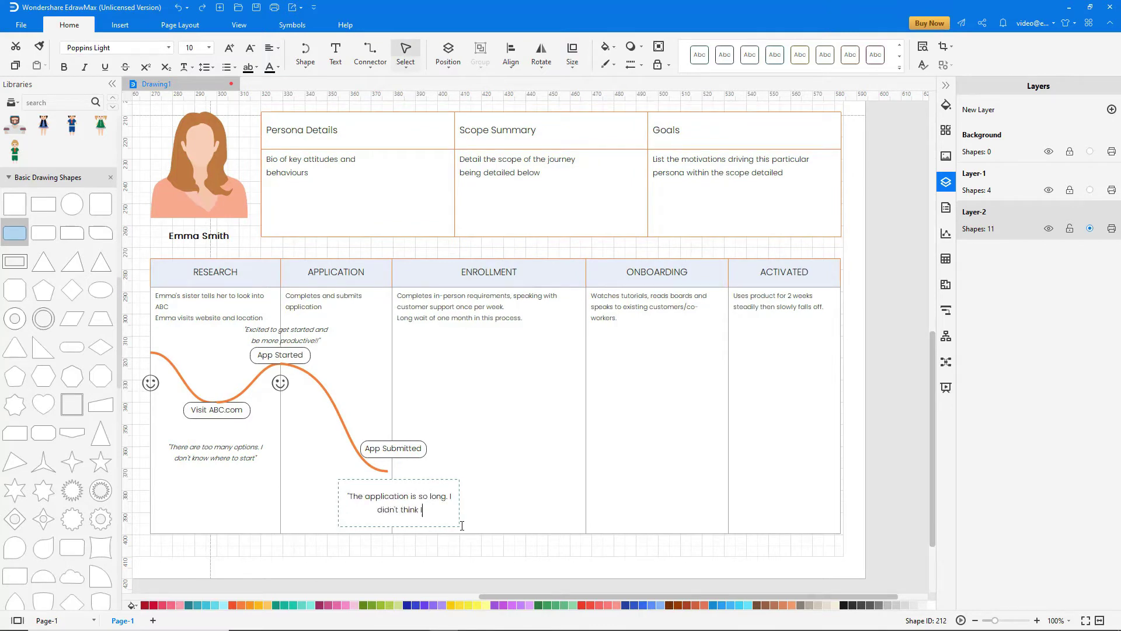
type("'d ever complete it. Relieved th")
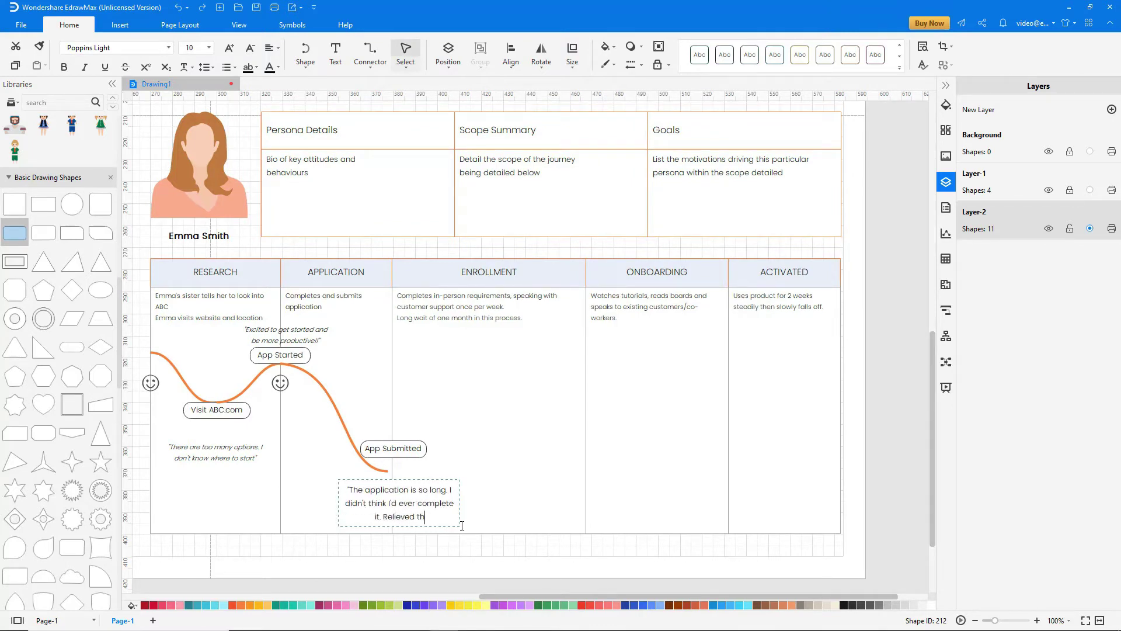
type("at's done!\"")
left_click(208, 47)
left_click(209, 110)
left_click(84, 67)
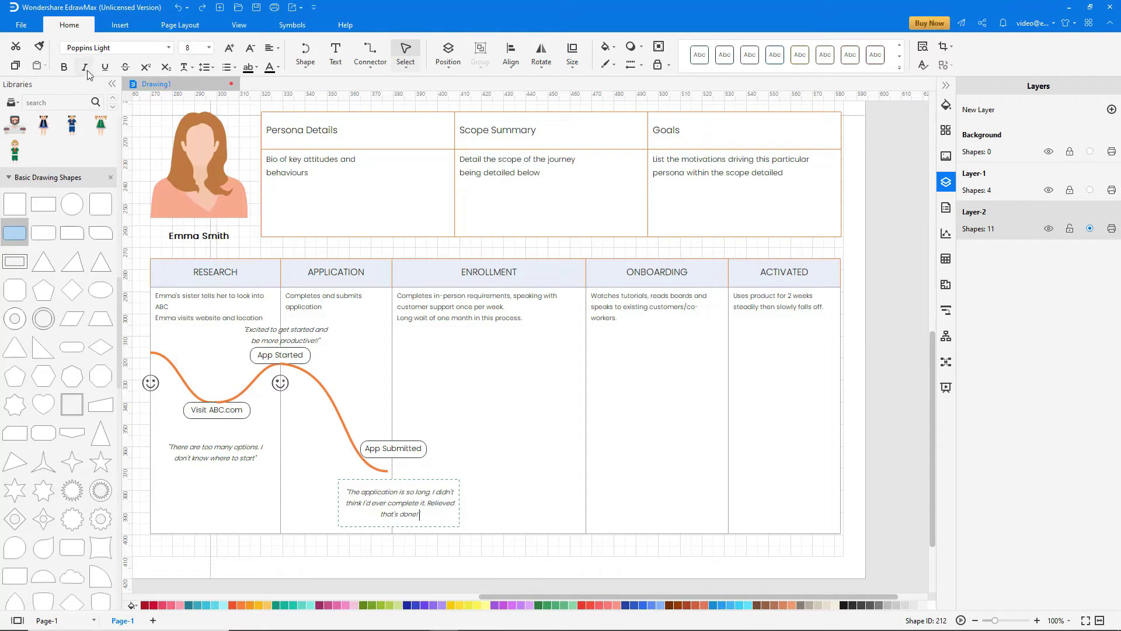
- Place a sad face icon above "App Submitted" and draw a Bezier curve rising from the low point into the ENROLLMENT column
scroll(66, 298, "down", 10)
scroll(66, 298, "down", 3)
mouse_move(72, 518)
left_mouse_down()
mouse_move(391, 418)
mouse_move(395, 431)
mouse_move(460, 424)
left_mouse_up()
left_click(305, 63)
left_click(320, 141)
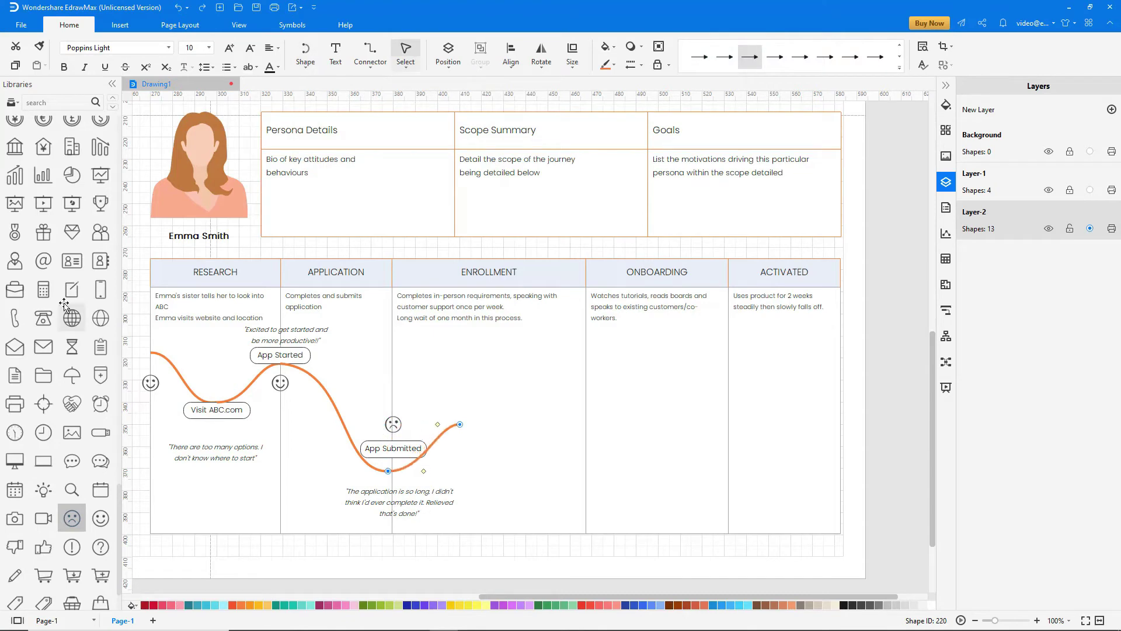
- Place a rounded rectangle labelled "Automated Response" on the end of the rising curve and widen it so the text fits one line
left_click_drag(48, 276, 463, 406)
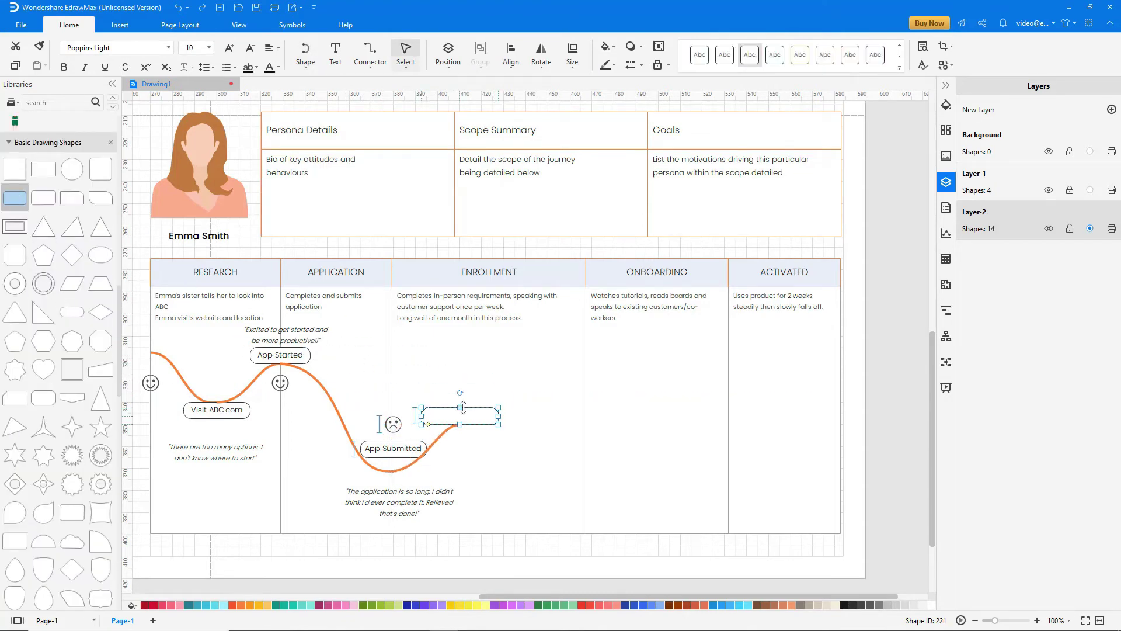
type("Automated Response")
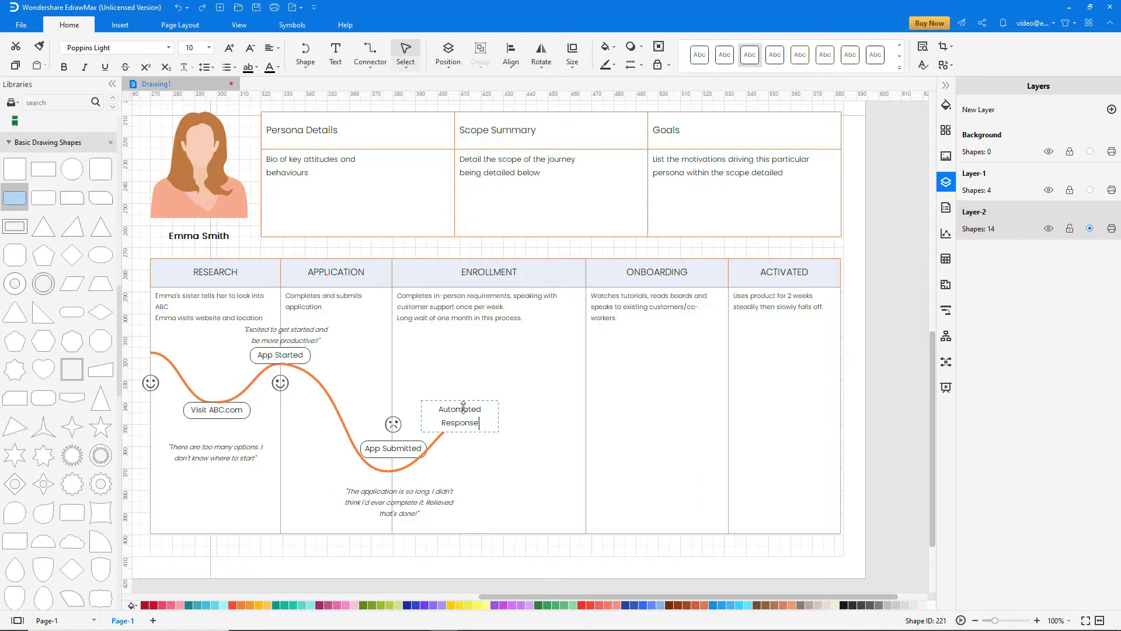
key("Escape")
left_click_drag(498, 415, 509, 416)
- Add a size 8 italic quote below "Automated Response" reading "They finally contacted me", in quotation marks
left_click(338, 68)
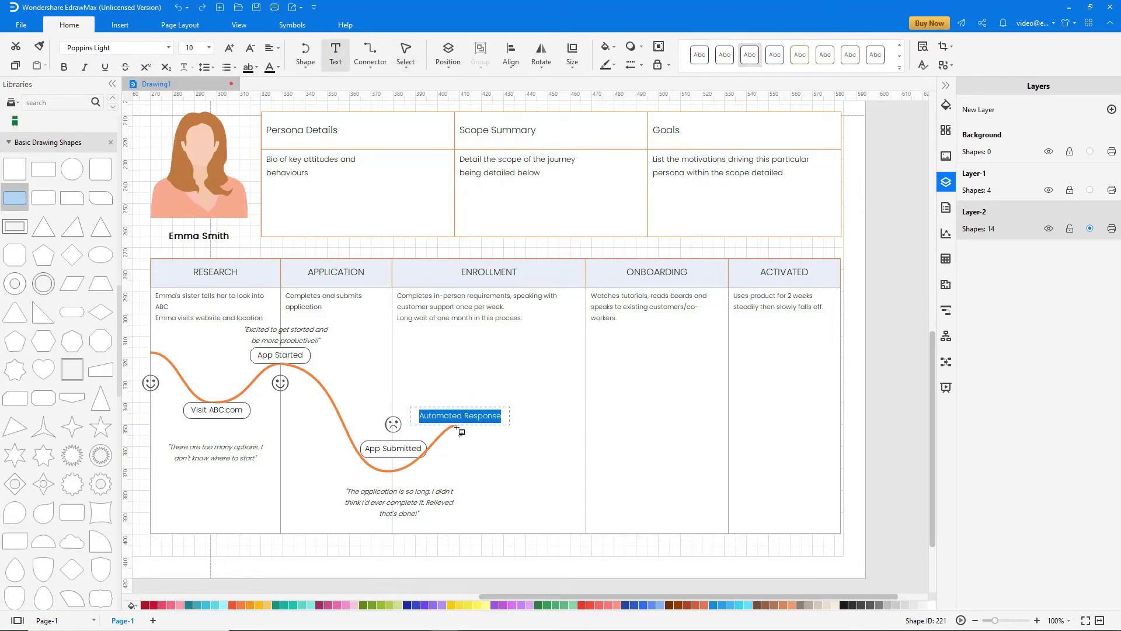
left_click_drag(449, 438, 505, 462)
type("\"They finally contacted me\"")
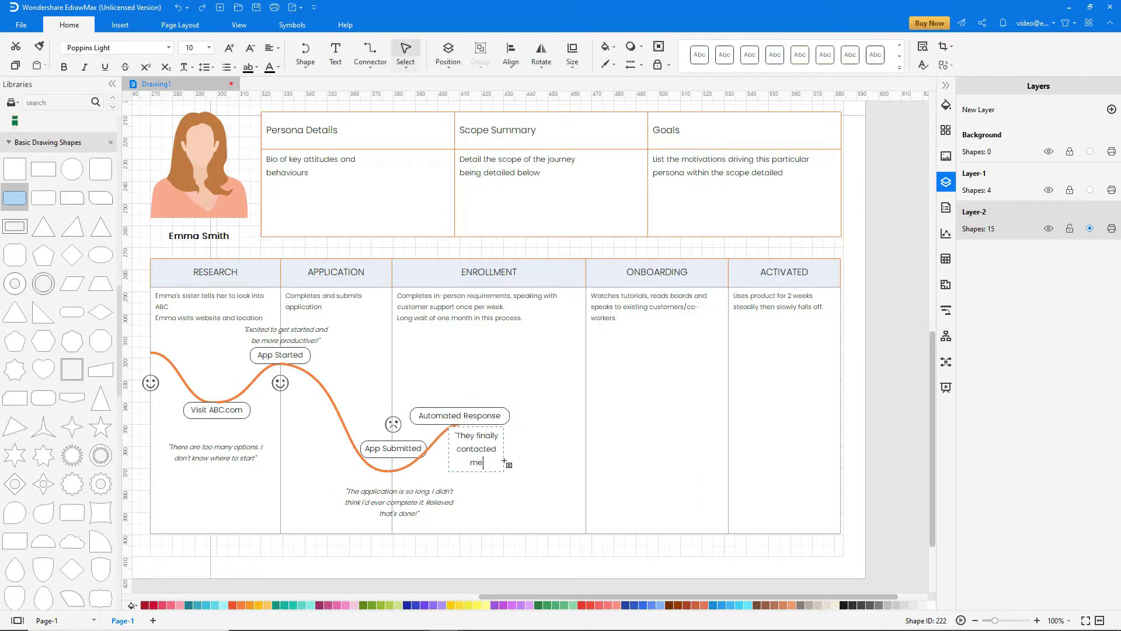
key("Escape")
left_click(208, 48)
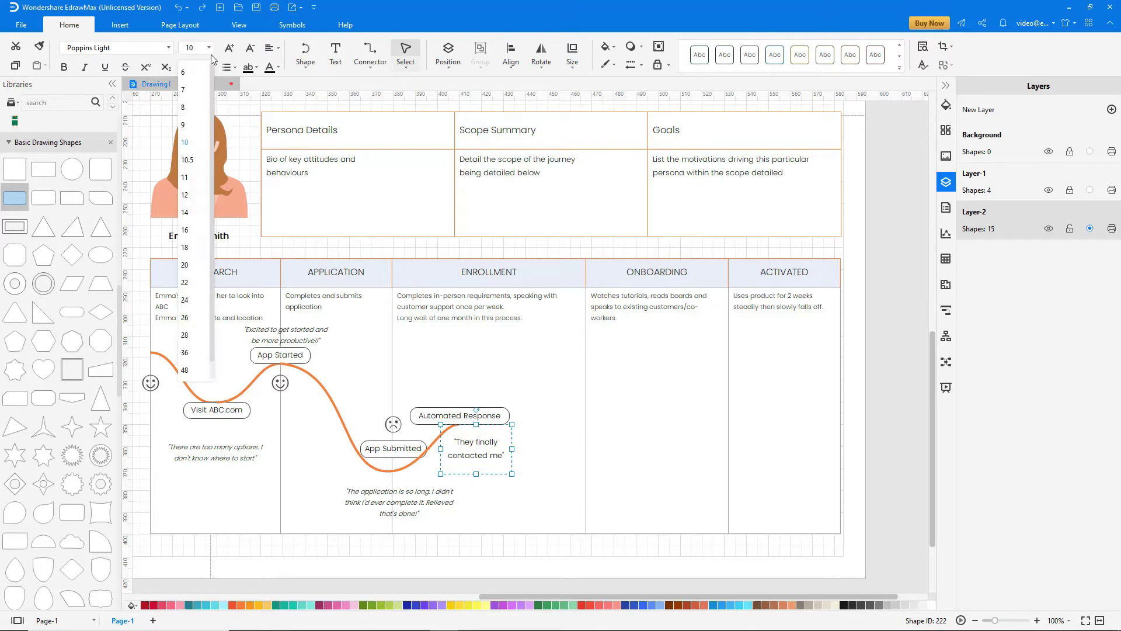
left_click(193, 87)
left_click(85, 66)
- Draw a Bezier curve falling steeply from below "Automated Response" towards the lower part of the ENROLLMENT column
left_click(305, 62)
left_click(327, 166)
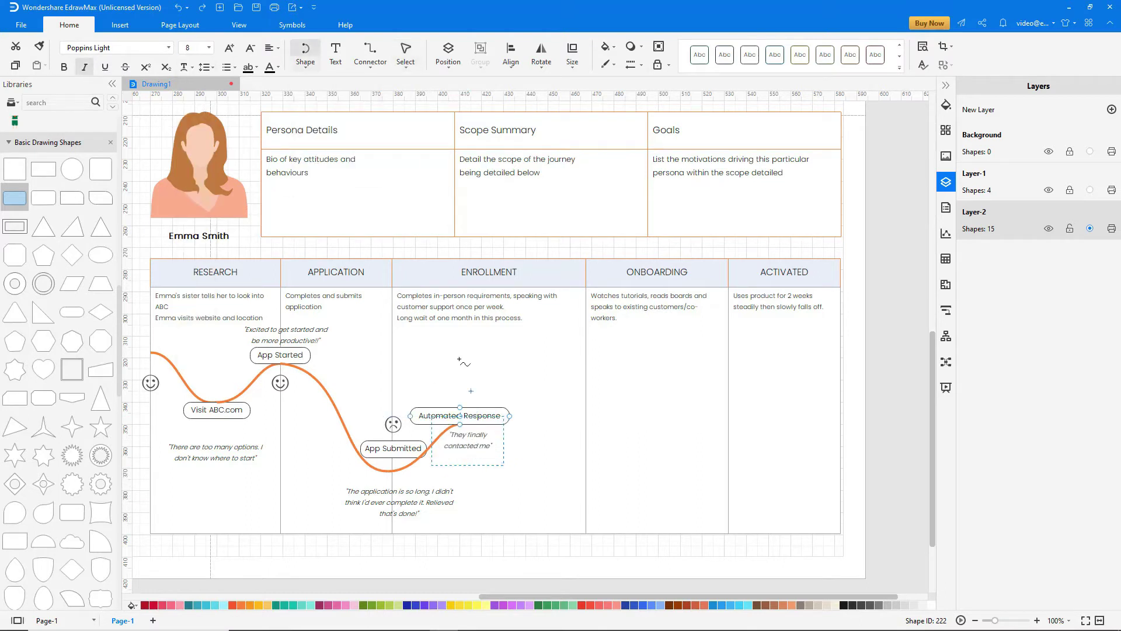
mouse_move(459, 424)
left_mouse_down()
mouse_move(508, 475)
mouse_move(504, 485)
left_mouse_up()
left_click_drag(499, 412, 492, 483)
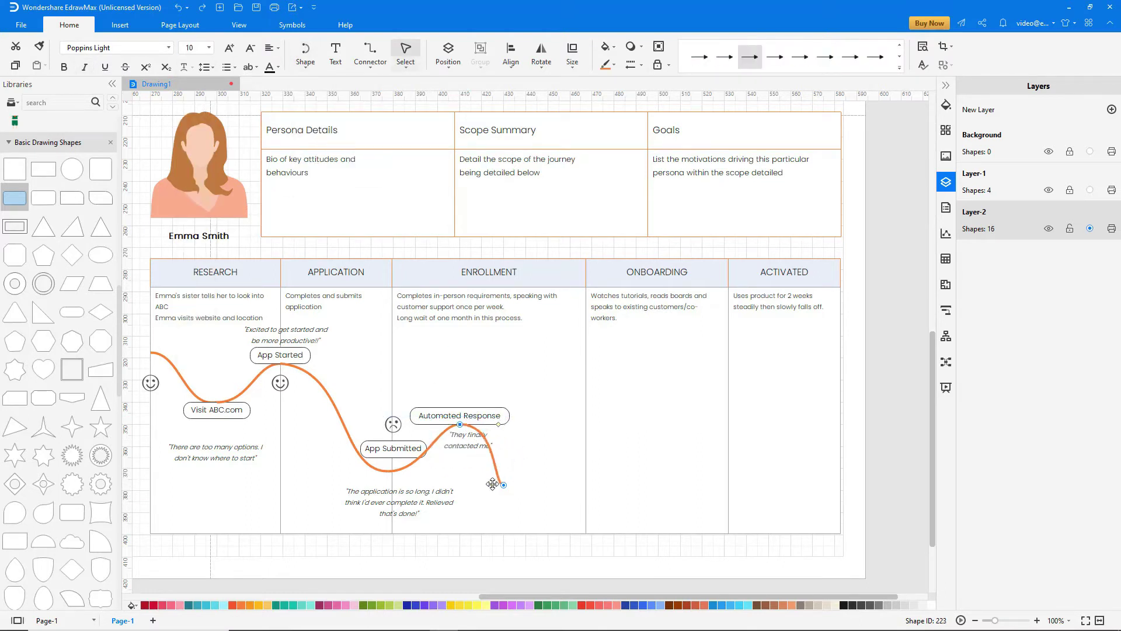
- Nudge the "They finally contacted me" quote left so it sits under the curve's arch
left_click(472, 446)
key("Left")
key("Left")
key("Left")
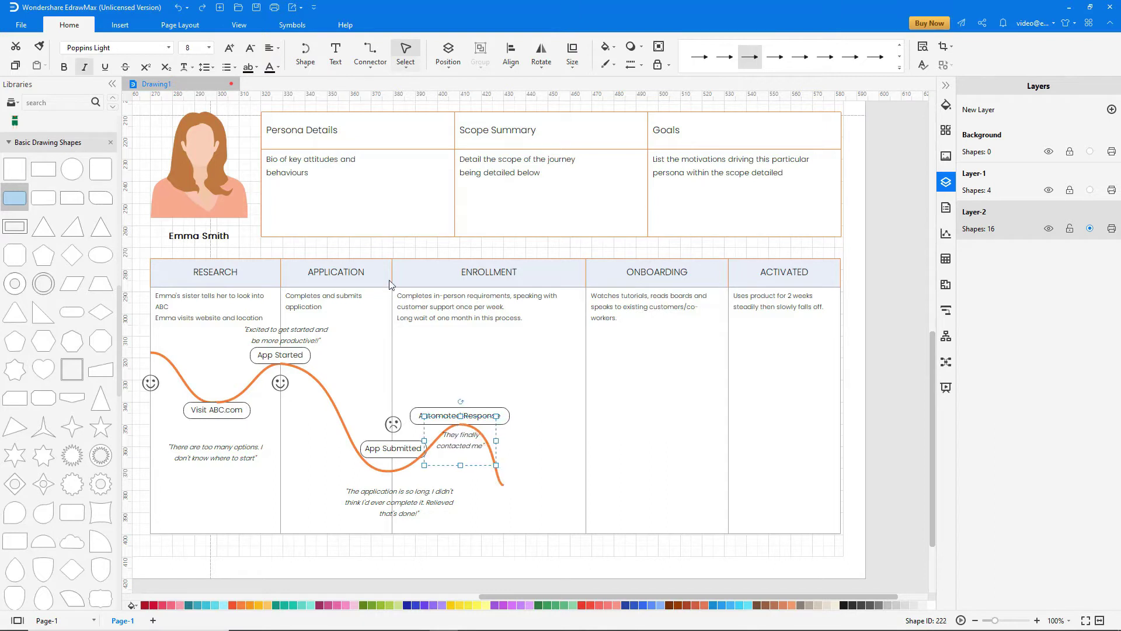
- Draw a short Bezier curve from the falling curve's end across the ENROLLMENT column and bend it into a shallow dip
left_click(305, 62)
left_click(327, 166)
left_click_drag(503, 485, 564, 485)
left_click_drag(515, 455, 531, 496)
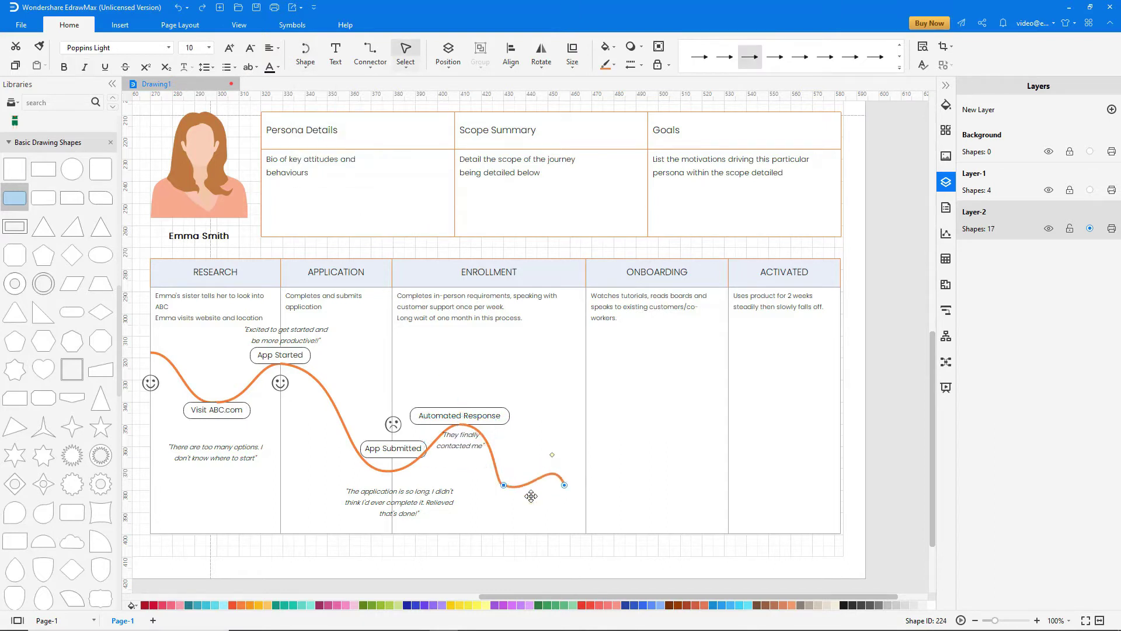
left_click_drag(551, 455, 554, 495)
- Change the shallow dip curve's line to dash type 09
left_click(946, 105)
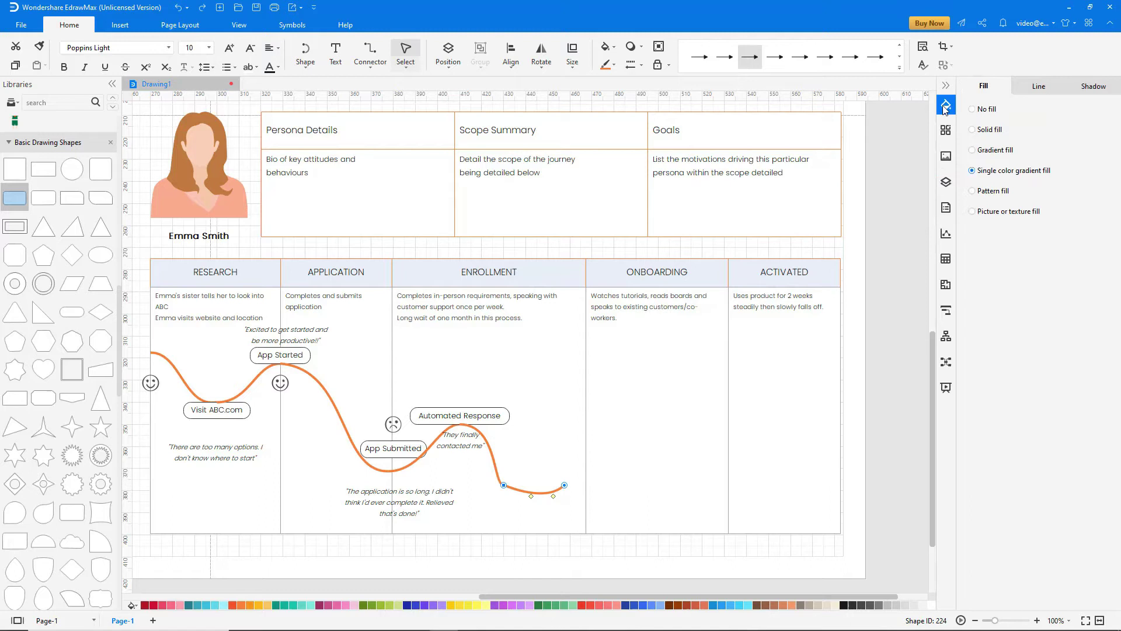
left_click(1037, 88)
left_click(1098, 311)
left_click(1099, 495)
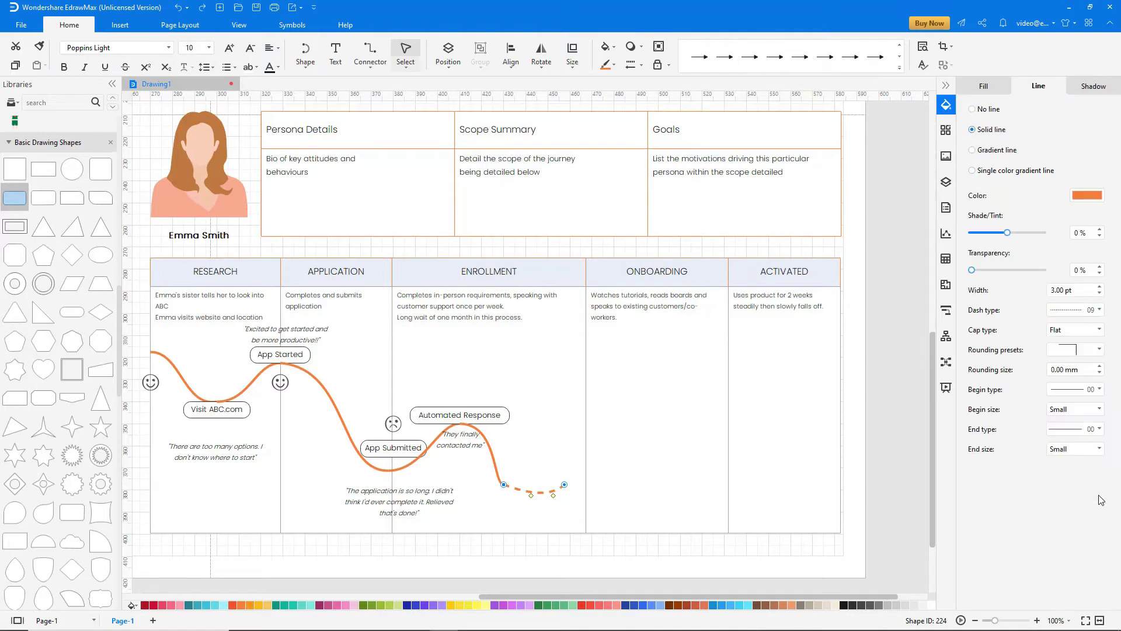
- Place a rounded rectangle labelled "WAIT FOR APPROVAL 1 month" above the dashed curve and copy the sad face above it
left_click_drag(43, 197, 538, 467)
type("WAIT FOR APPROVAL 1 month")
left_click(394, 425)
left_click_drag(395, 429, 537, 441, "ctrl")
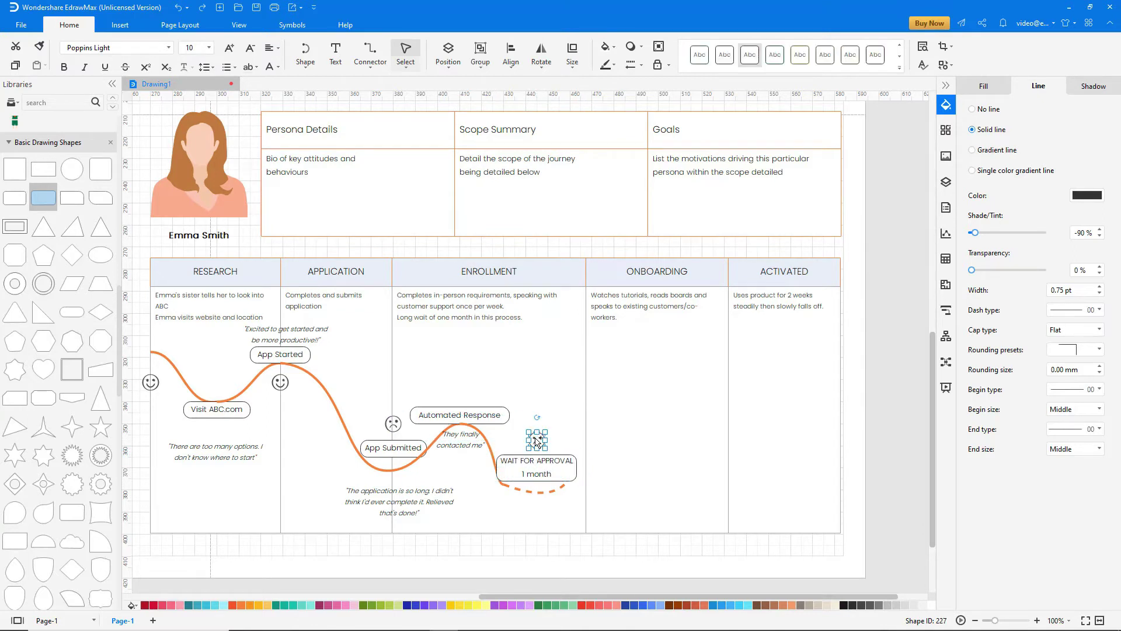
- Draw a Bezier curve rising steeply from the dashed curve's end to the ENROLLMENT/ONBOARDING border and adjust its bends
left_click(313, 68)
left_click(331, 141)
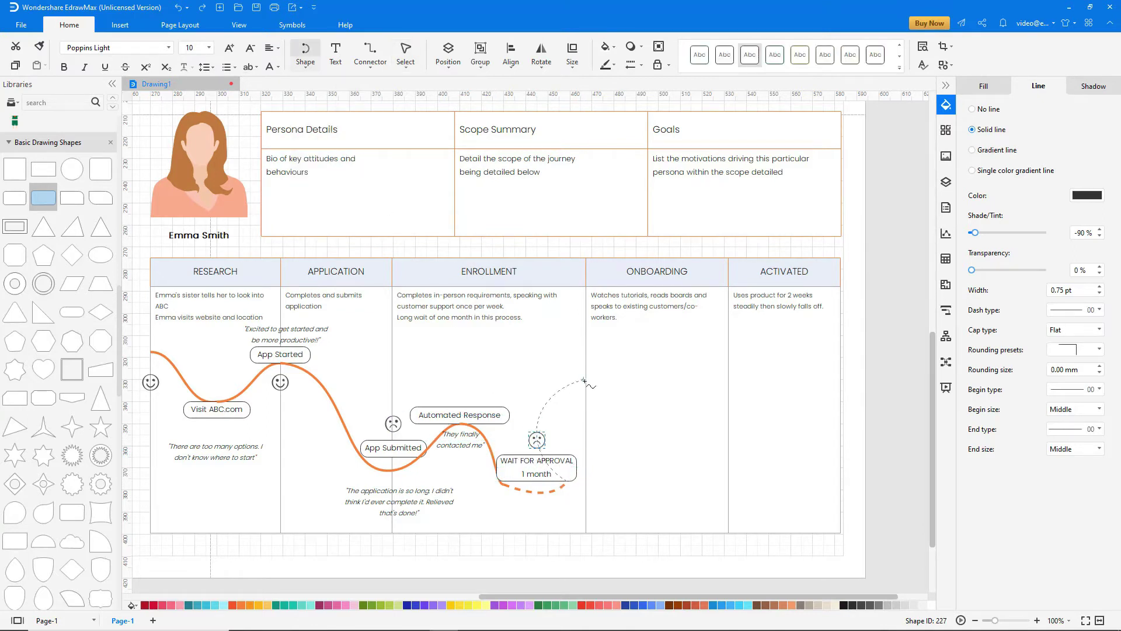
left_click_drag(584, 380, 586, 379)
left_click_drag(518, 450, 580, 441)
left_click_drag(537, 398, 558, 401)
- Place a rounded rectangle labelled "Approval Received" on the curve's peak at the ENROLLMENT/ONBOARDING border and shrink it around the text
left_click_drag(43, 197, 589, 352)
mouse_move(590, 334)
left_mouse_down()
mouse_move(591, 355)
mouse_move(632, 367)
mouse_move(591, 372)
mouse_move(620, 401)
mouse_move(608, 387)
mouse_move(606, 402)
left_mouse_up()
type("Approval Received")
left_click(595, 349)
left_click(595, 367)
- Draw a short Bezier curve falling from "Approval Received" into ONBOARDING and add a rounded rectangle labelled "Troubleshooting Call" at its end
left_click(308, 63)
left_click(331, 144)
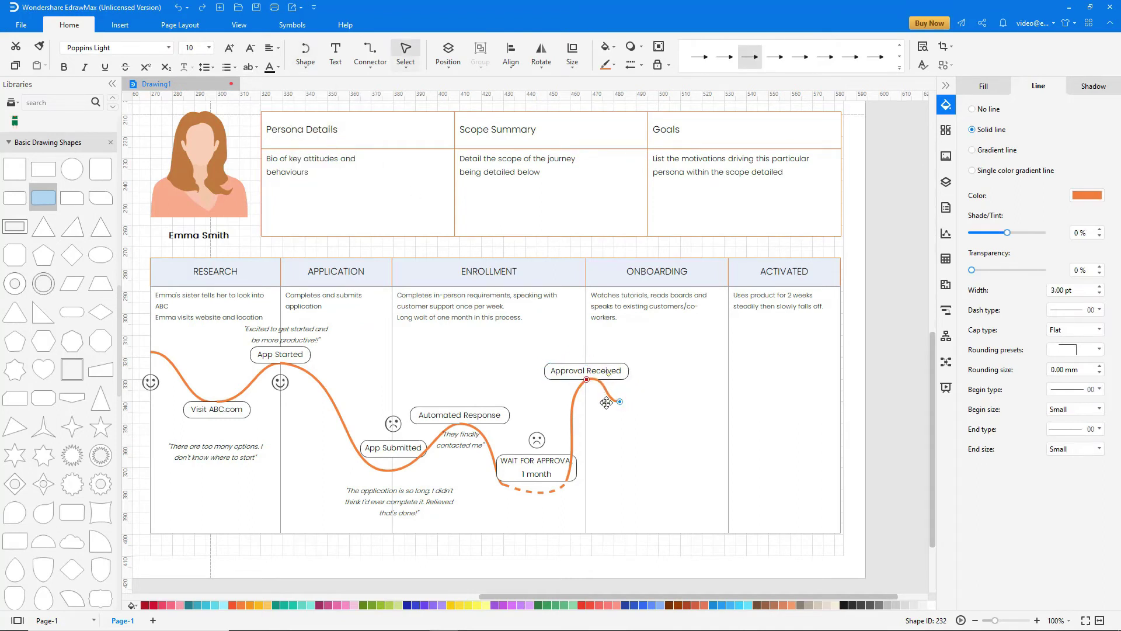
double_click(620, 410)
type("Troubleshootin")
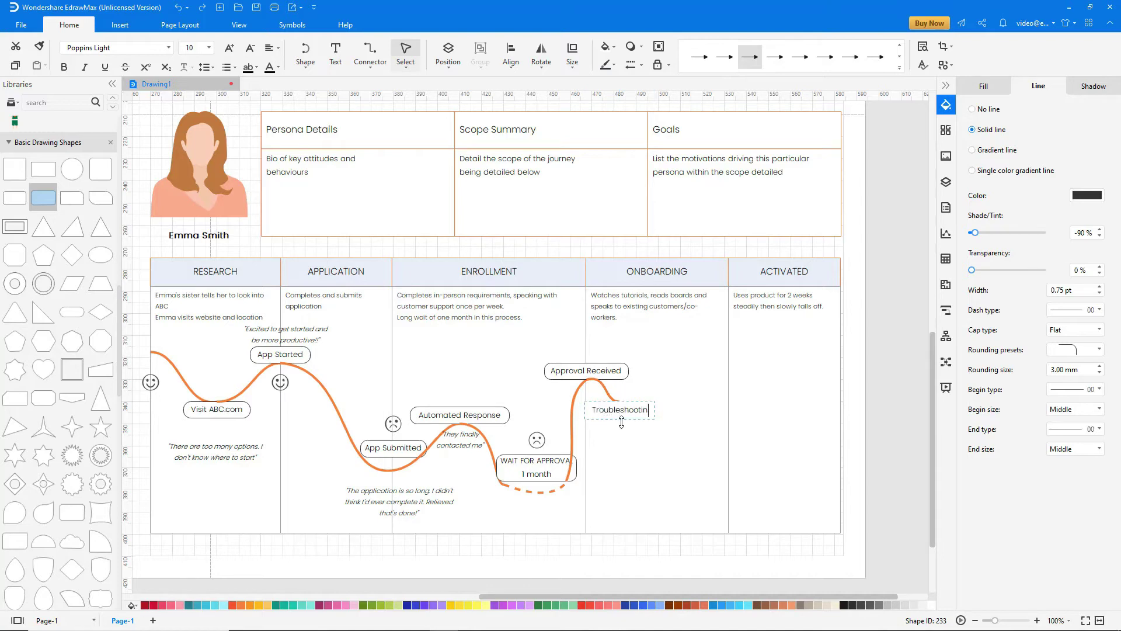
type("g Call")
left_click(622, 431)
left_click(624, 419)
- Add a size 8 italic quote below "Troubleshooting Call" reading "The tech support team was very helpful", in quotation marks
mouse_move(658, 408)
left_mouse_down()
mouse_move(672, 408)
mouse_move(627, 416)
mouse_move(679, 462)
left_mouse_up()
left_click(334, 63)
type("\"The")
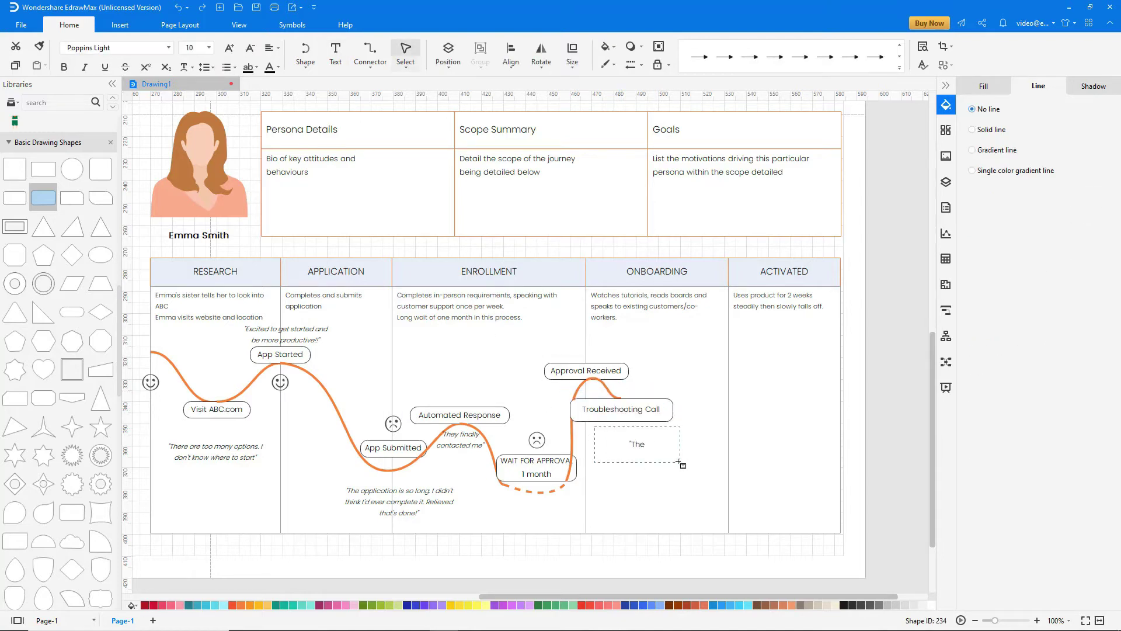
type(" tech support team was very helpful\"")
left_click(208, 47)
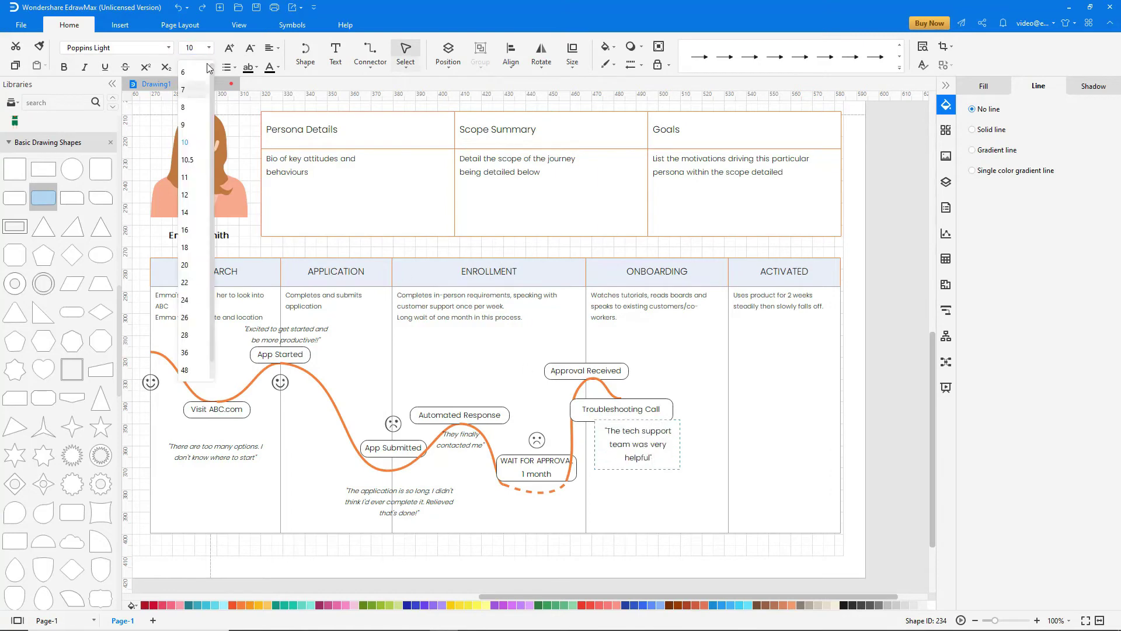
left_click(198, 107)
left_click(86, 66)
- Draw a Bezier curve rising from the top of "Troubleshooting Call" towards the ONBOARDING column's right edge
left_click(306, 62)
left_click(307, 140)
mouse_move(621, 399)
left_mouse_down()
mouse_move(699, 368)
mouse_move(697, 347)
left_mouse_up()
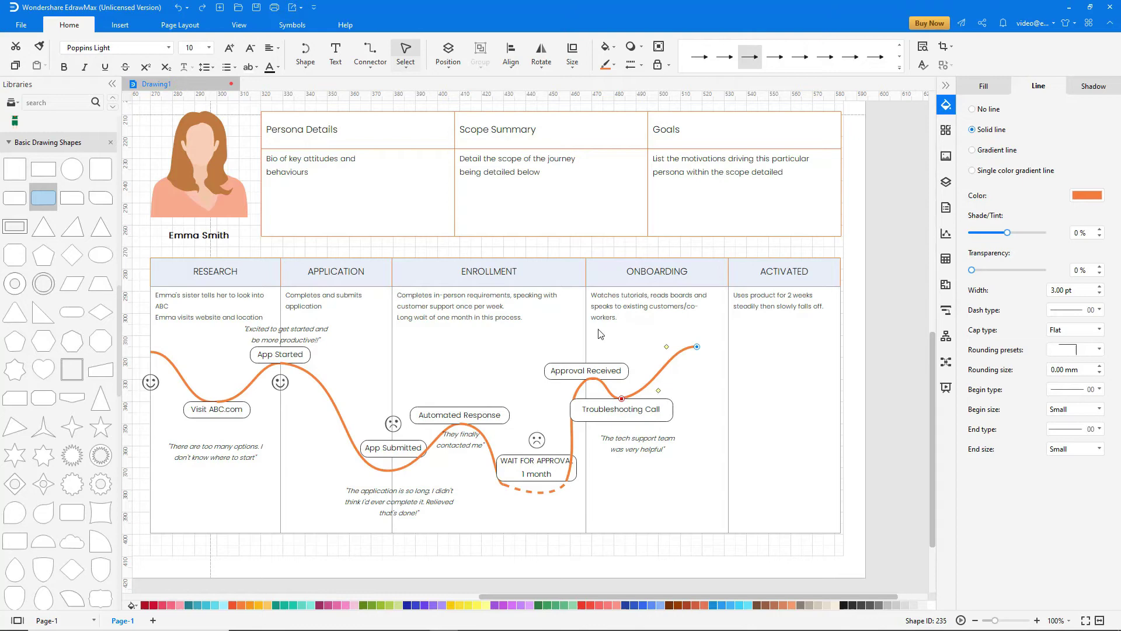
- Place a rounded rectangle labelled "First Success" on the end of the rising curve and add a smiley face below it
double_click(701, 335)
type("First S")
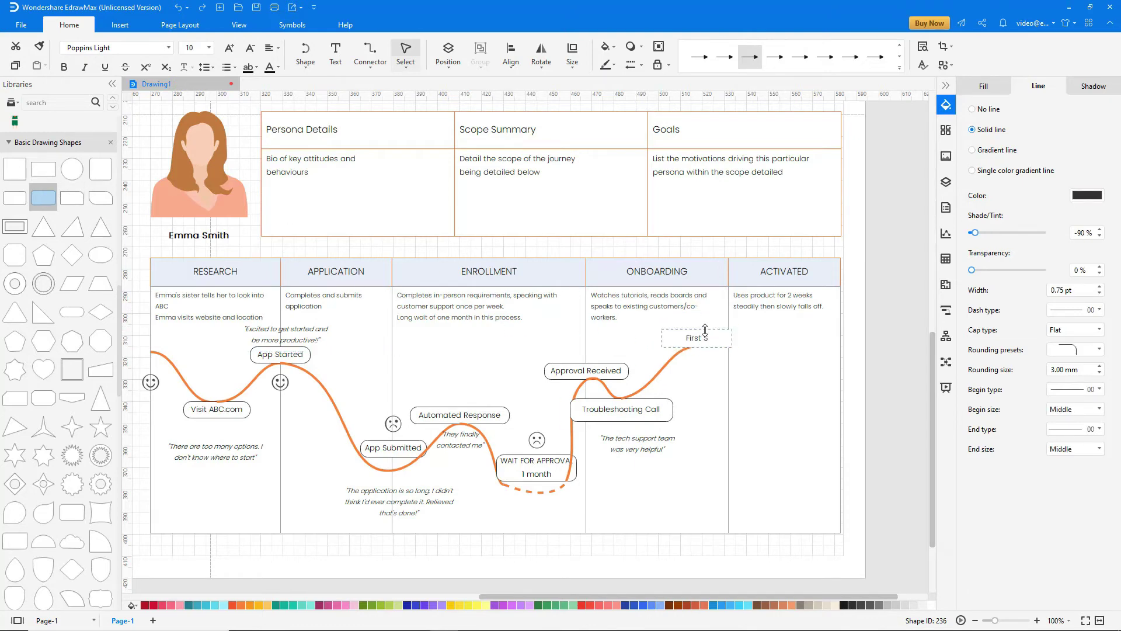
type("uccess")
double_click(696, 373)
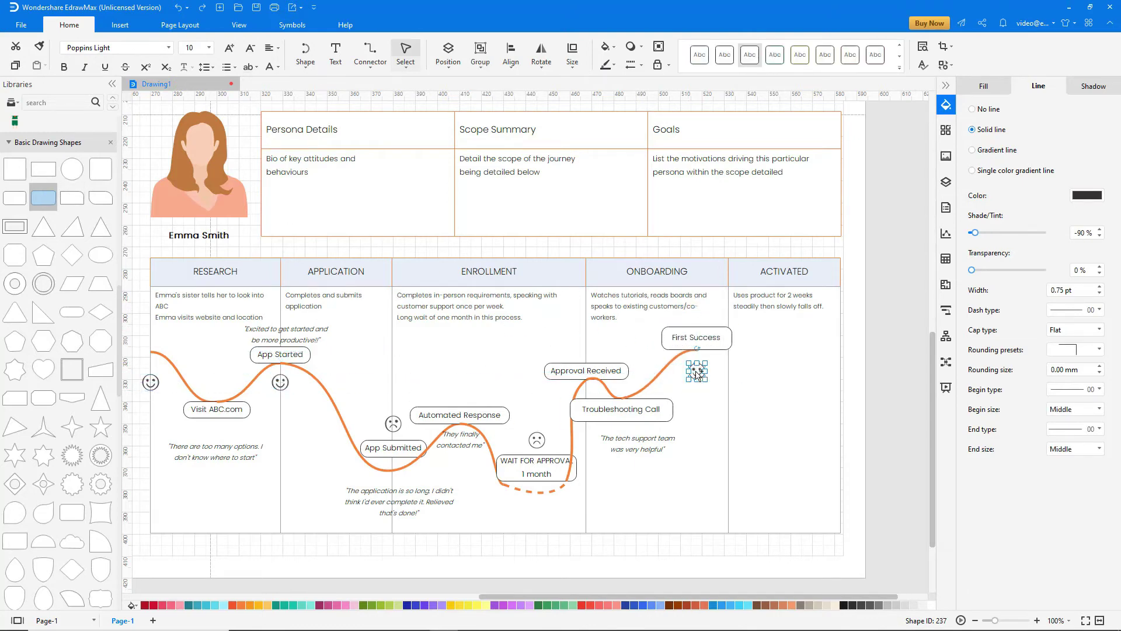
- Draw a curve falling from "First Success" to the ACTIVATED column's right edge and place a rounded rectangle labelled "Evaluates Competitive tools" near its end
left_click_drag(696, 349, 840, 406)
left_click_drag(770, 363, 770, 354)
double_click(801, 383)
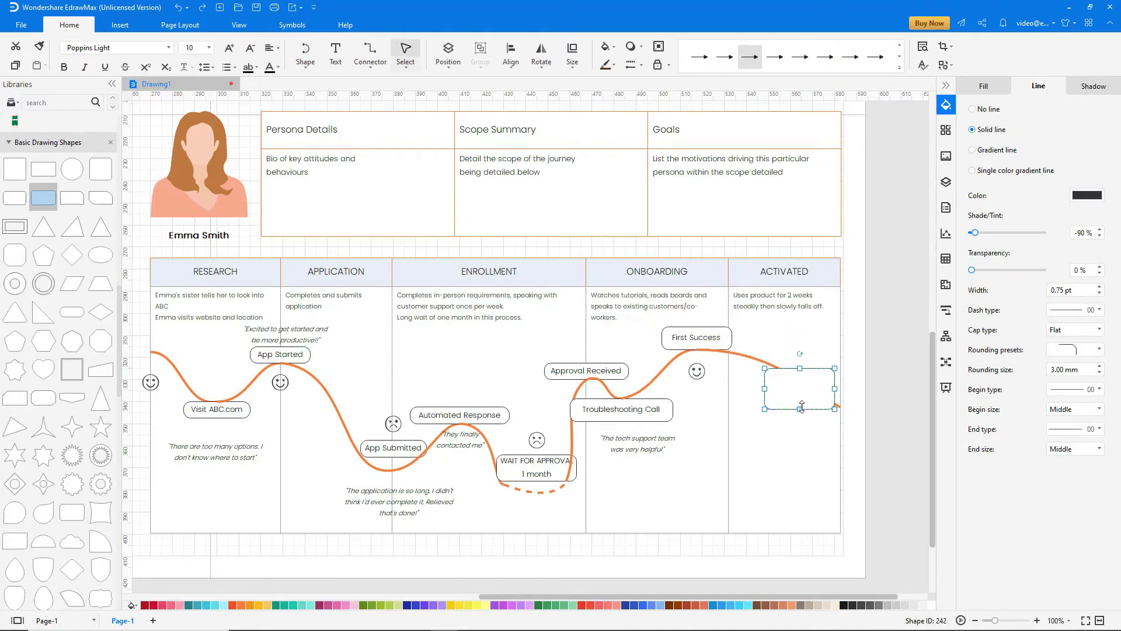
type("Evaluates Competitive tools")
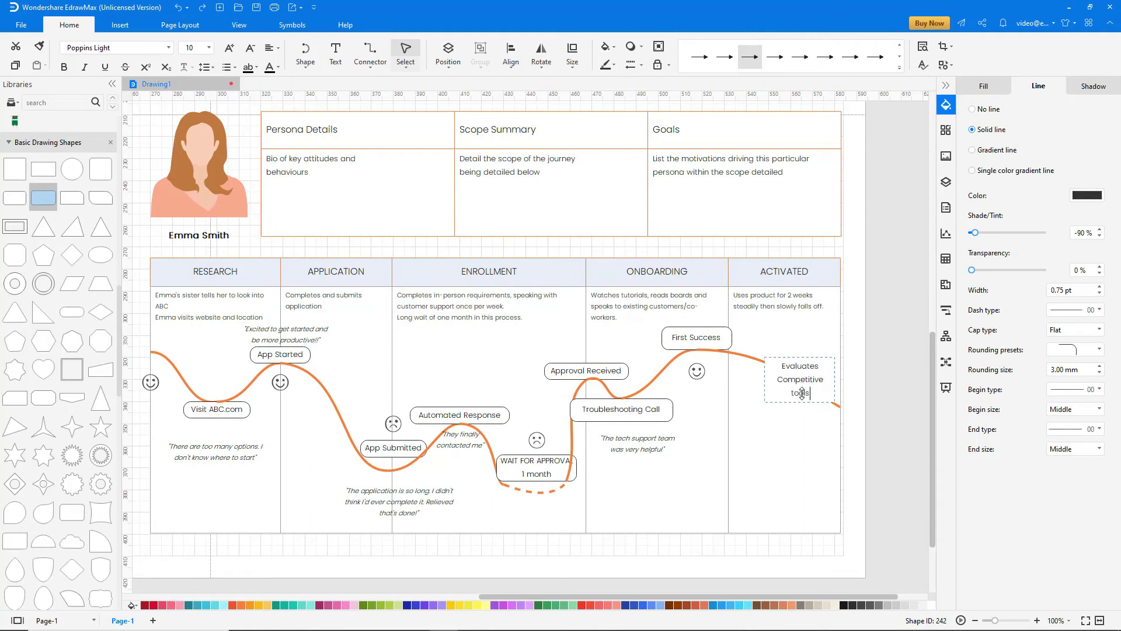
key("Escape")
left_click(801, 380)
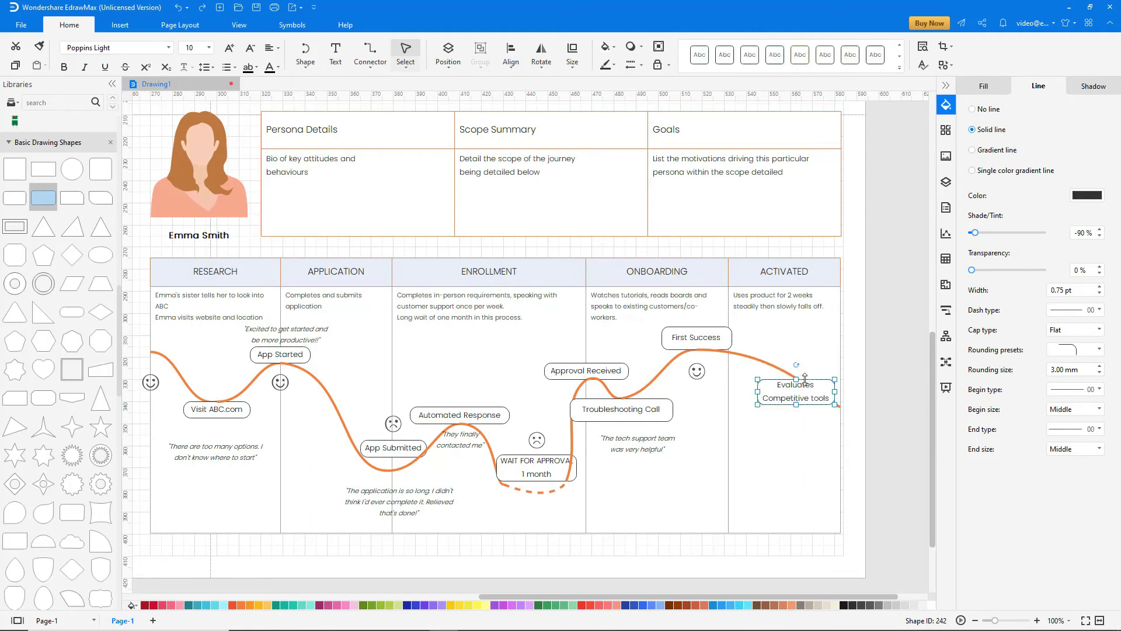
- Bring the touchpoint labels from "Visit ABC.com" through "First Success" to the front of the journey curve
left_click(702, 337)
left_click(648, 409, "ctrl")
left_click(604, 371, "ctrl")
left_click(564, 458, "ctrl")
left_click(466, 413, "ctrl")
left_click(397, 449, "ctrl")
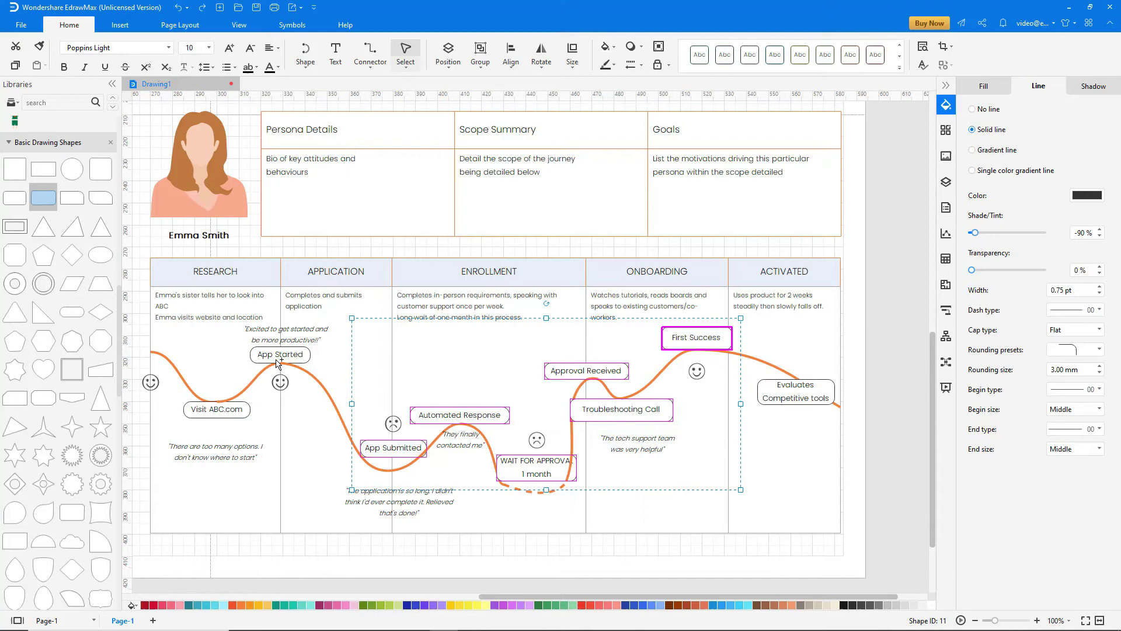
left_click(278, 362, "ctrl")
left_click(226, 410, "ctrl")
right_click(226, 410)
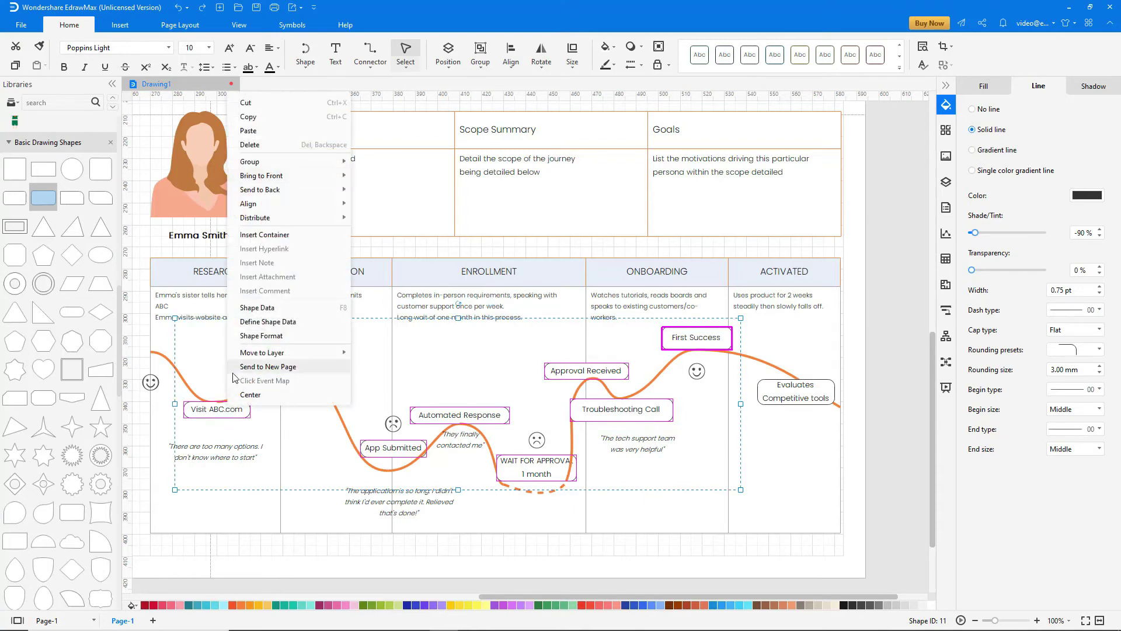
mouse_move(274, 175)
left_click(398, 184)
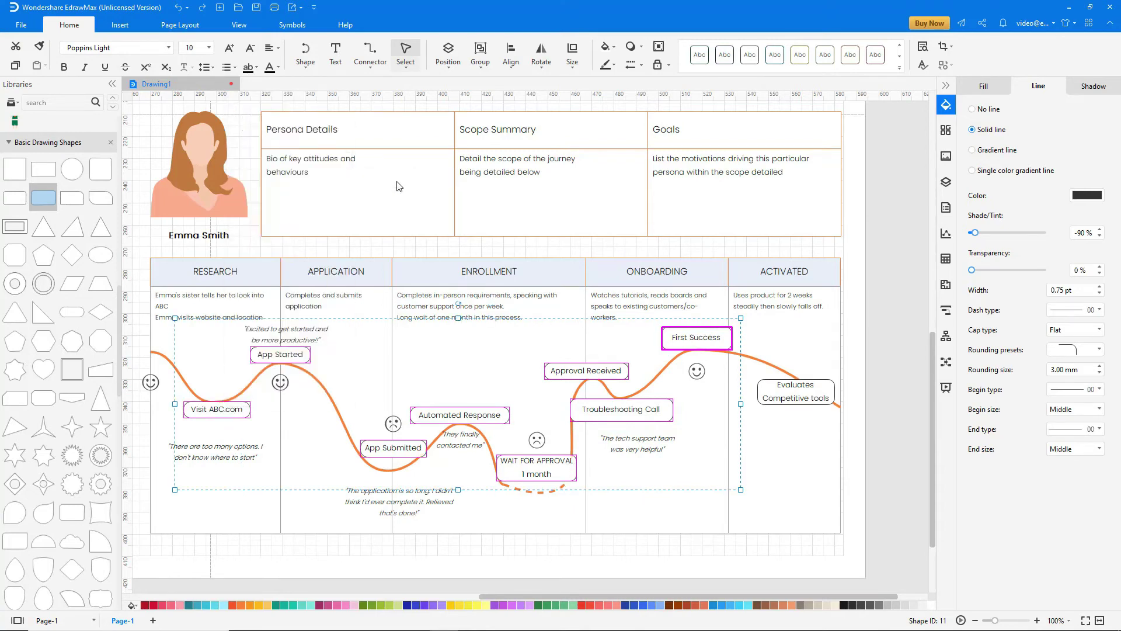
left_click(397, 182)
- Insert a table with two rows and five columns directly below the journey stages table, stretch it to the same width and adjust its height
left_click(121, 26)
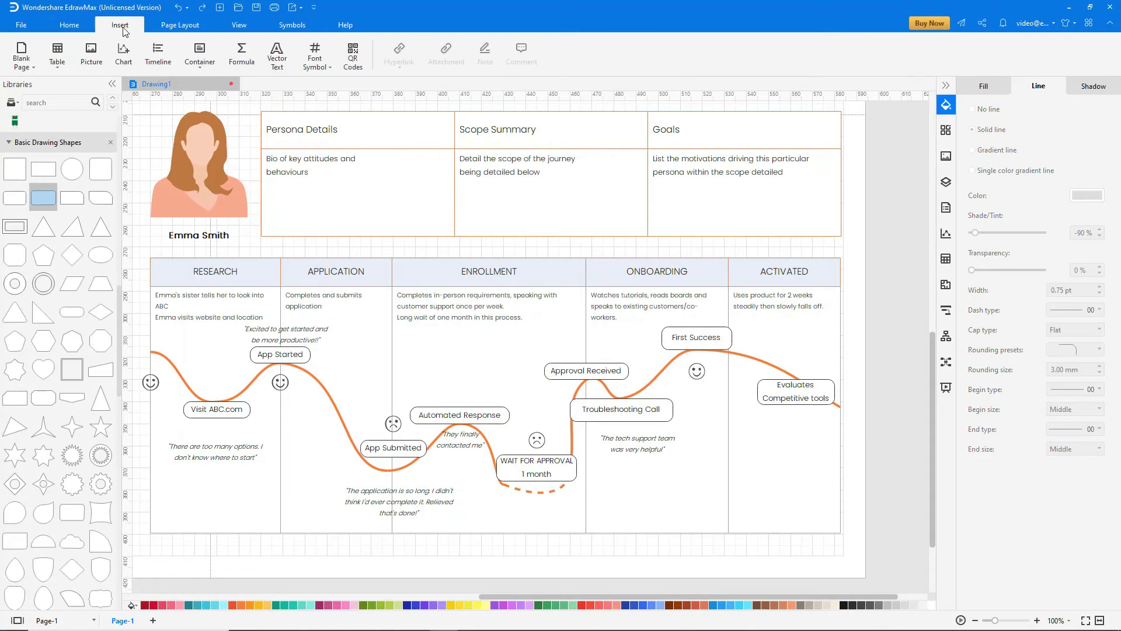
left_click(57, 59)
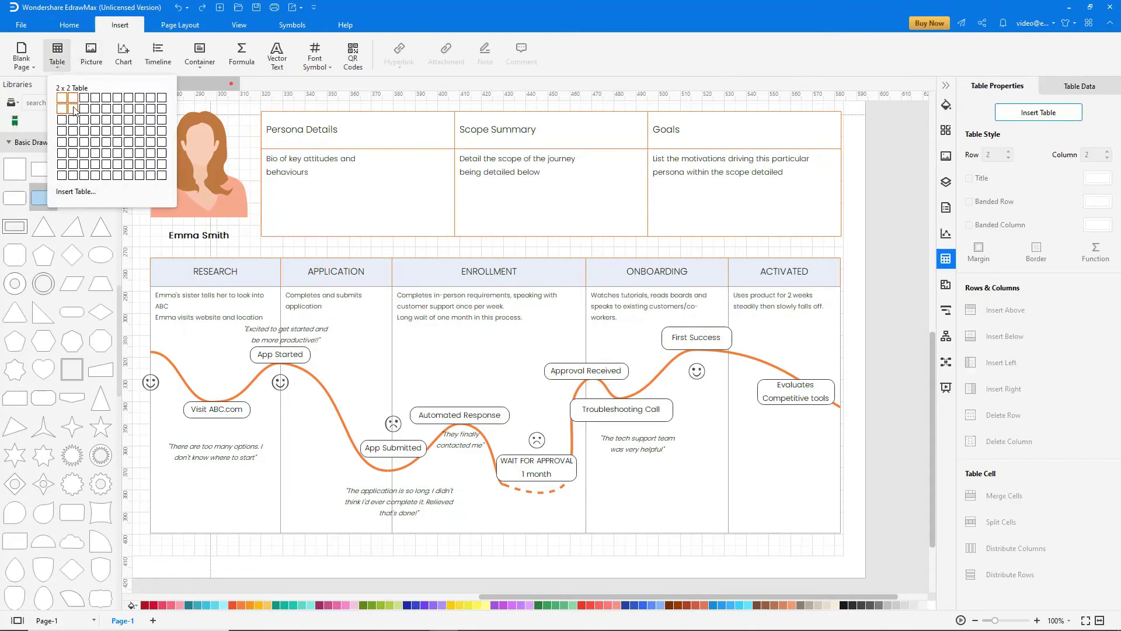
left_click(106, 108)
left_click_drag(457, 334, 344, 542)
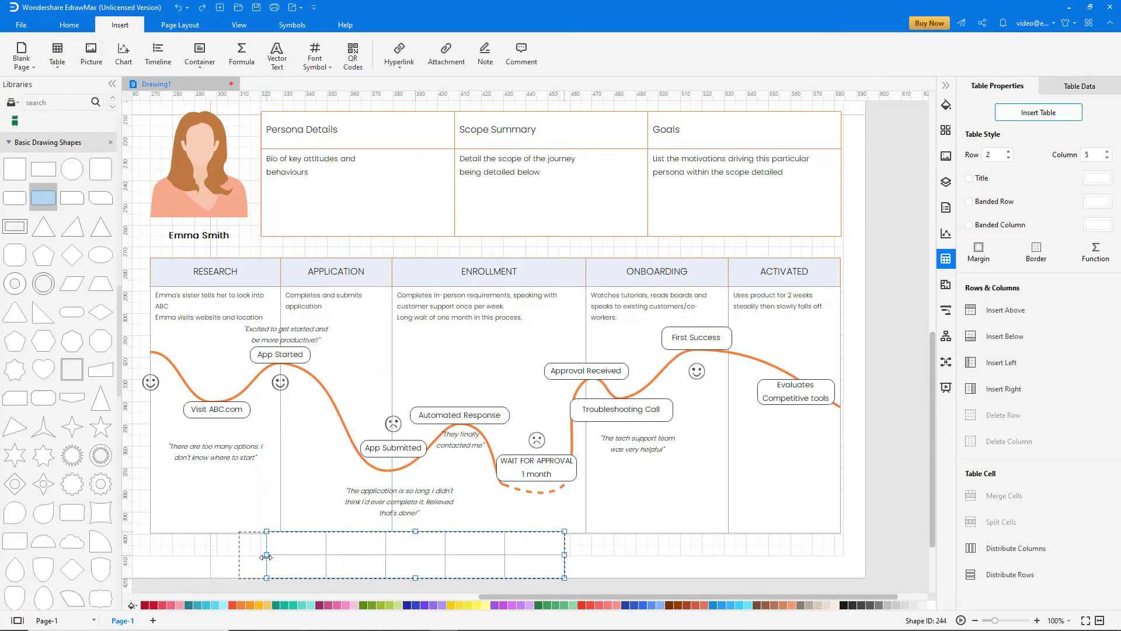
left_click_drag(266, 554, 150, 558)
left_click_drag(564, 554, 839, 547)
mouse_move(496, 578)
left_mouse_down()
mouse_move(492, 589)
mouse_move(493, 558)
left_mouse_up()
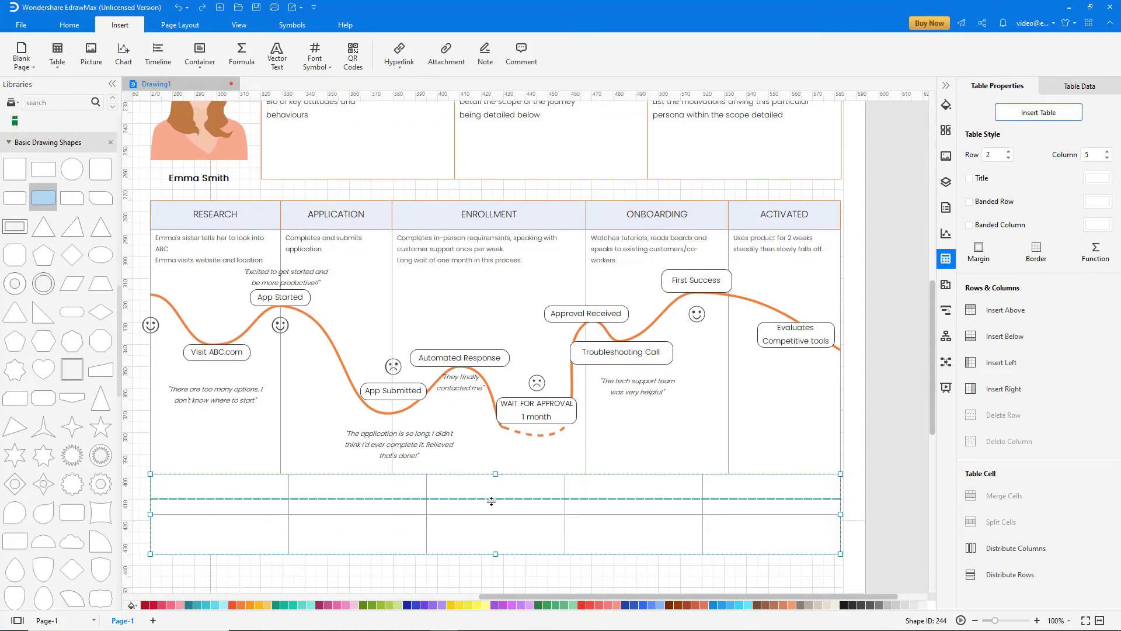
- Align the new table's four column dividers with the stage columns above
left_click_drag(289, 490, 280, 489)
left_click_drag(426, 491, 391, 491)
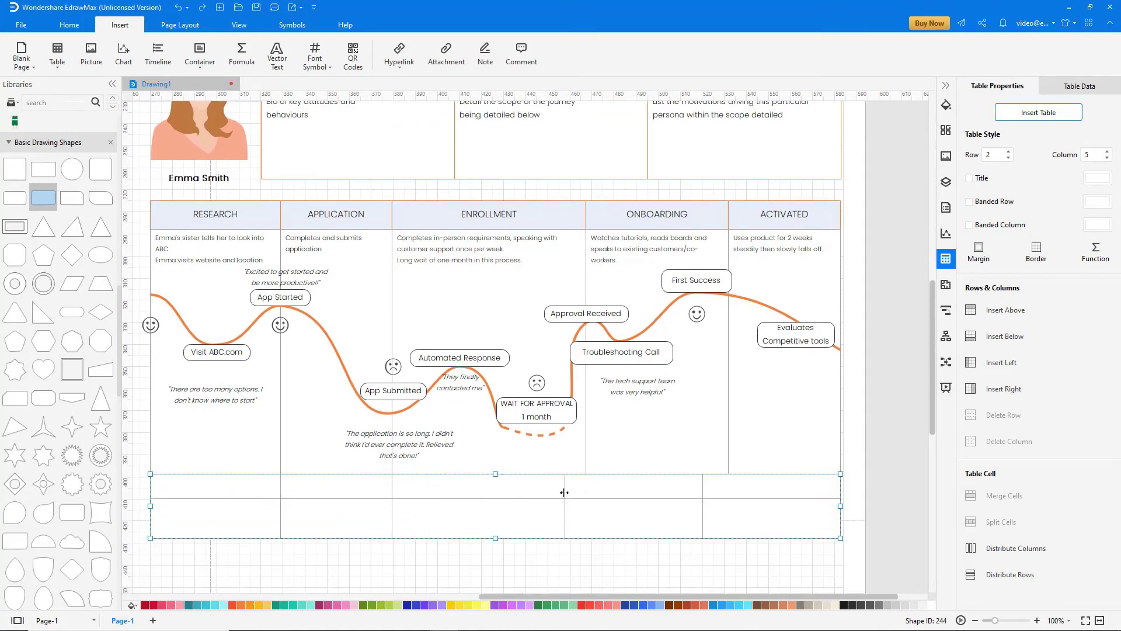
left_click_drag(565, 492, 585, 492)
left_click_drag(702, 488, 728, 488)
- Set the new table's line color to the recently used orange
left_click(946, 105)
left_click(1084, 197)
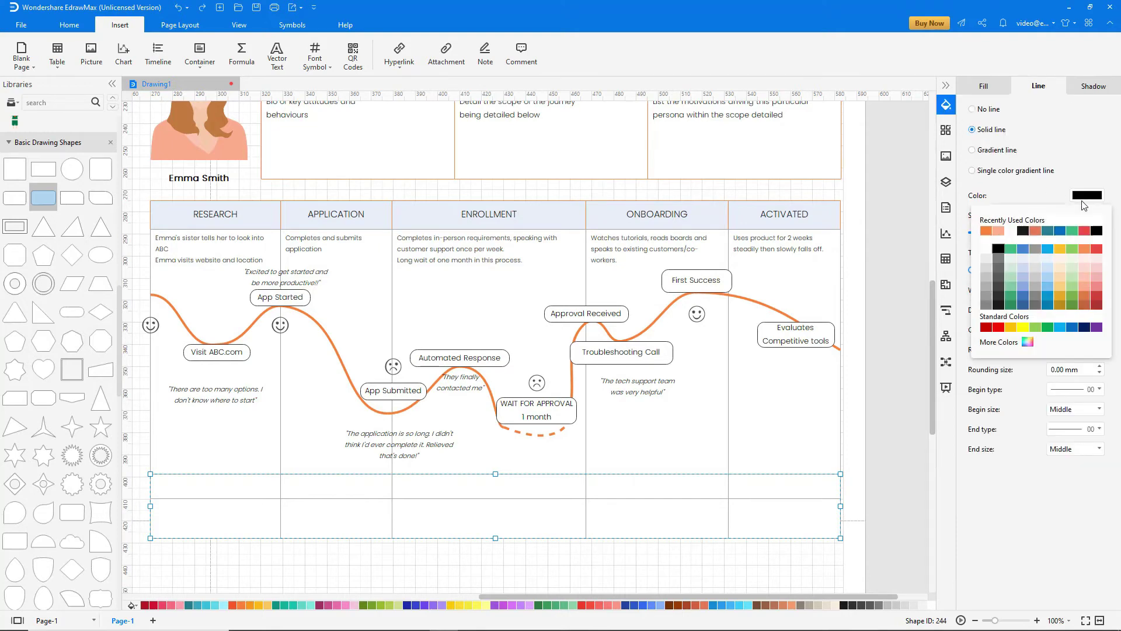
left_click(989, 233)
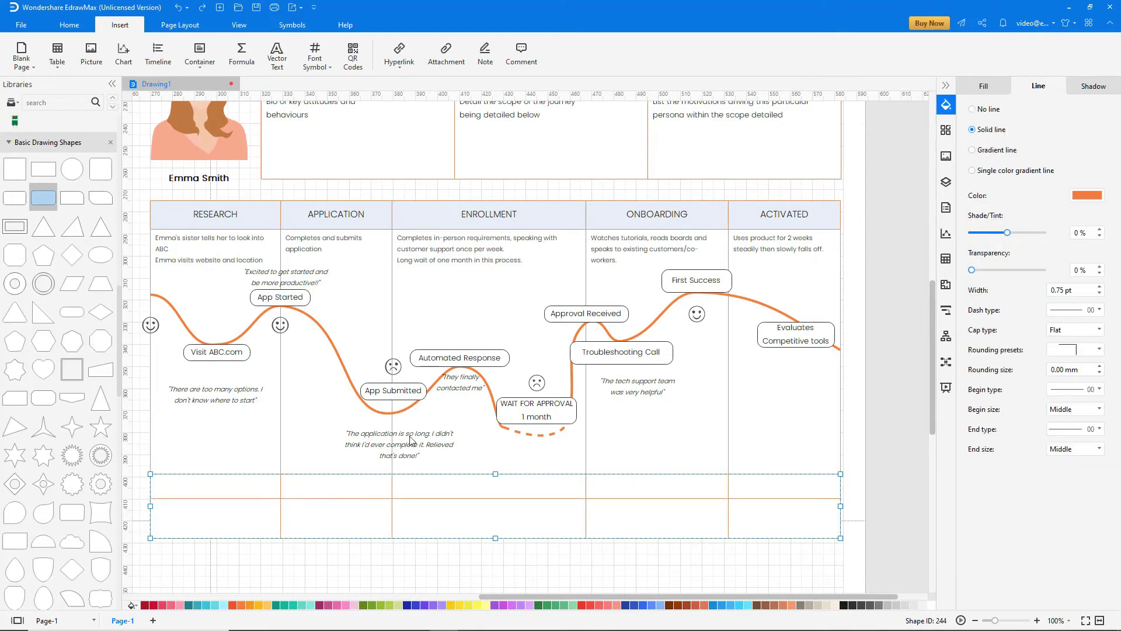
- Merge the new table's first row into one cell and enter the heading "Opportunites" at font size 12
left_click(148, 486)
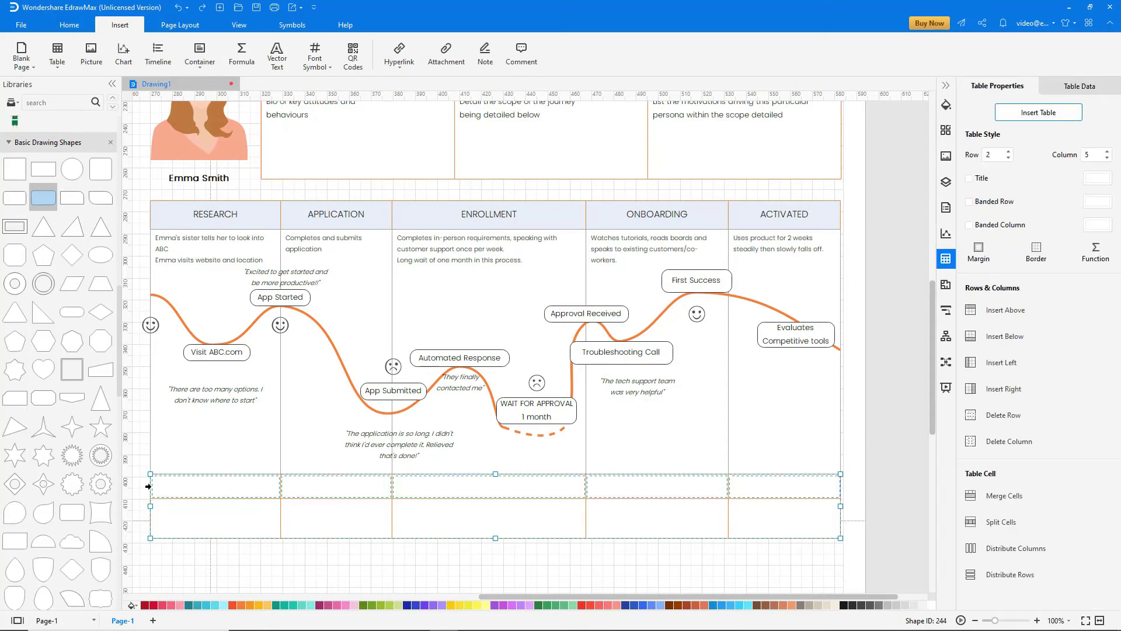
left_click(1004, 495)
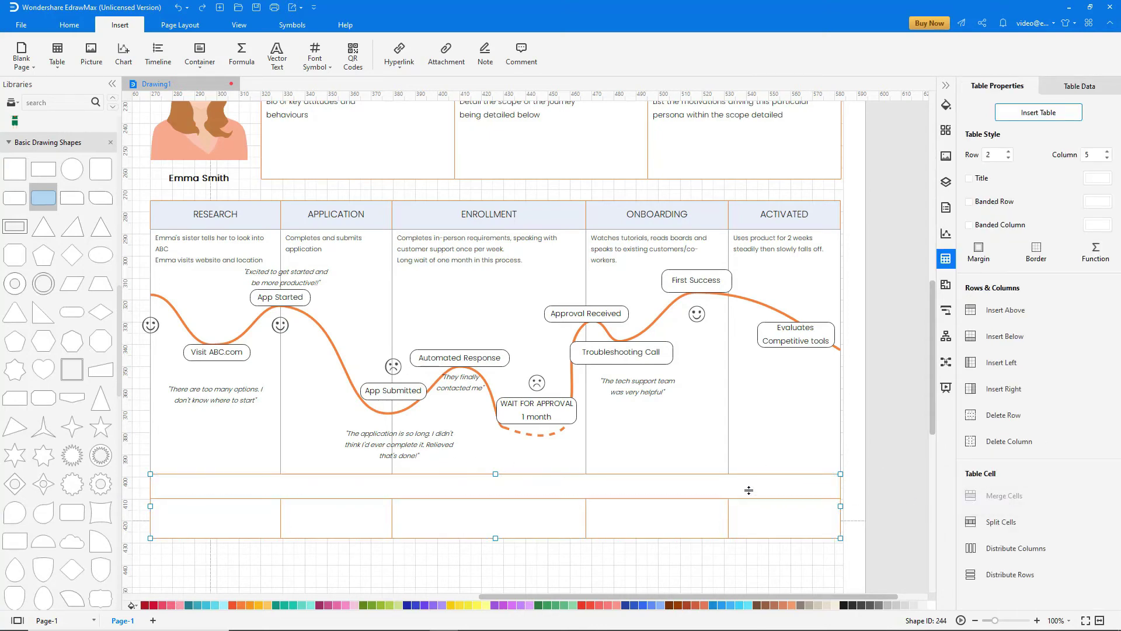
type("Opportunites")
left_click(209, 48)
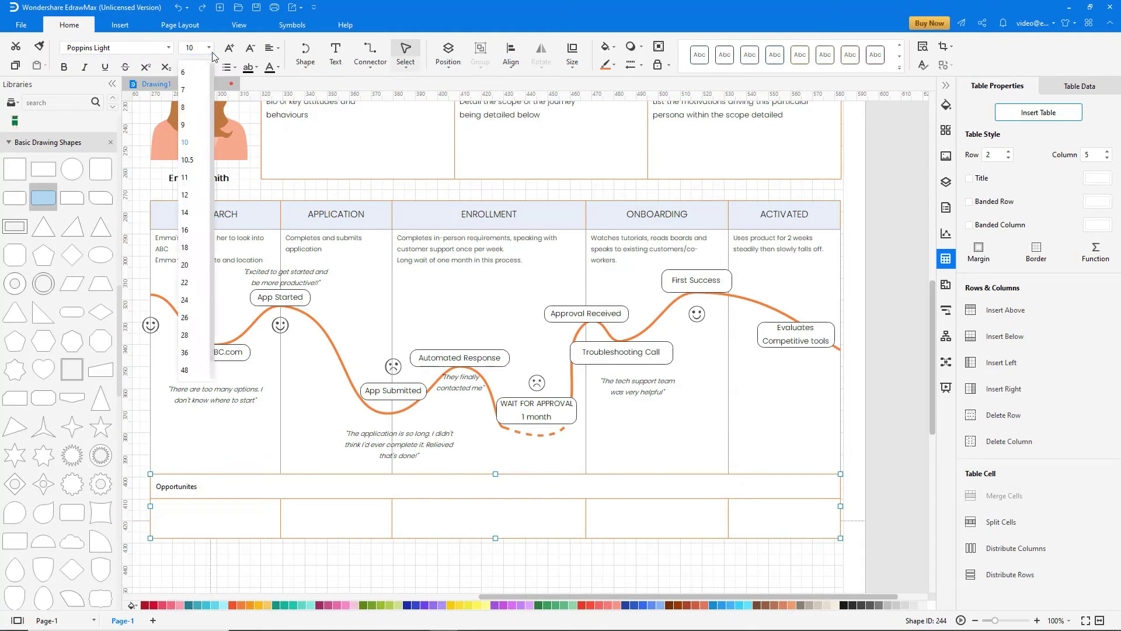
left_click(184, 195)
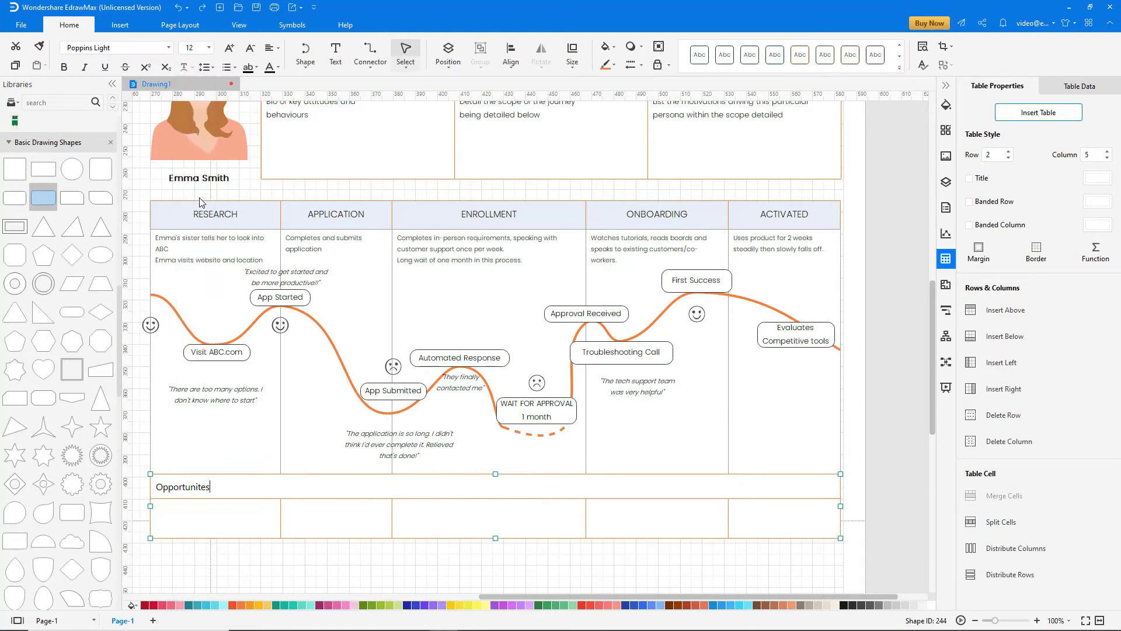
- Enter "Improve information on website and customer serice." in the second-row cell under RESEARCH
left_click(239, 514)
double_click(238, 514)
type("Improve informatio")
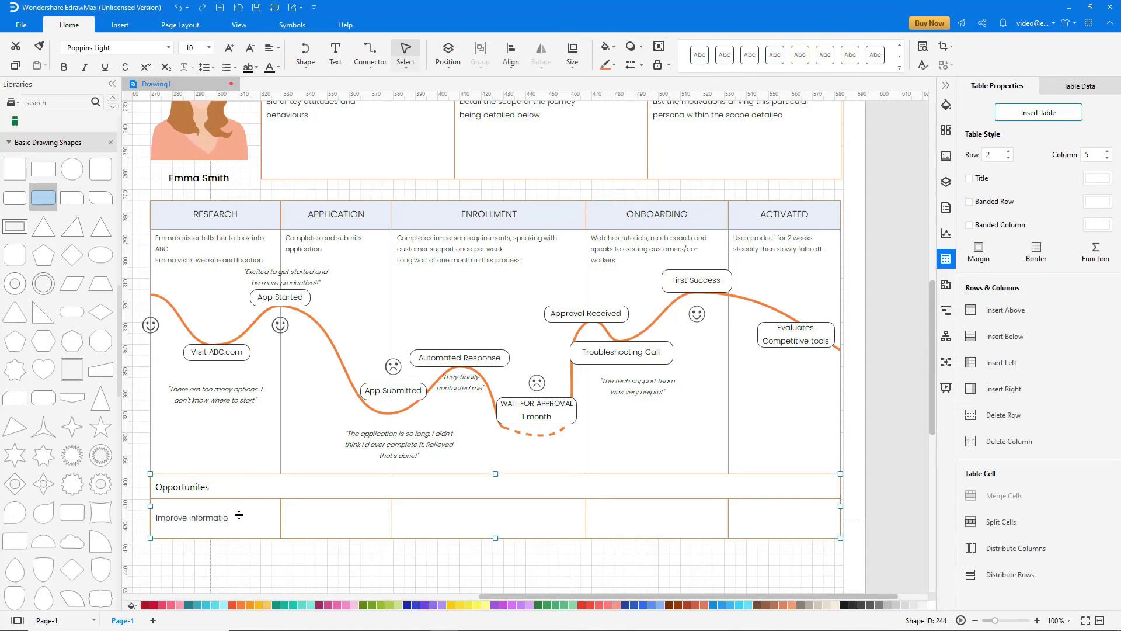
type("n on website and customer serice")
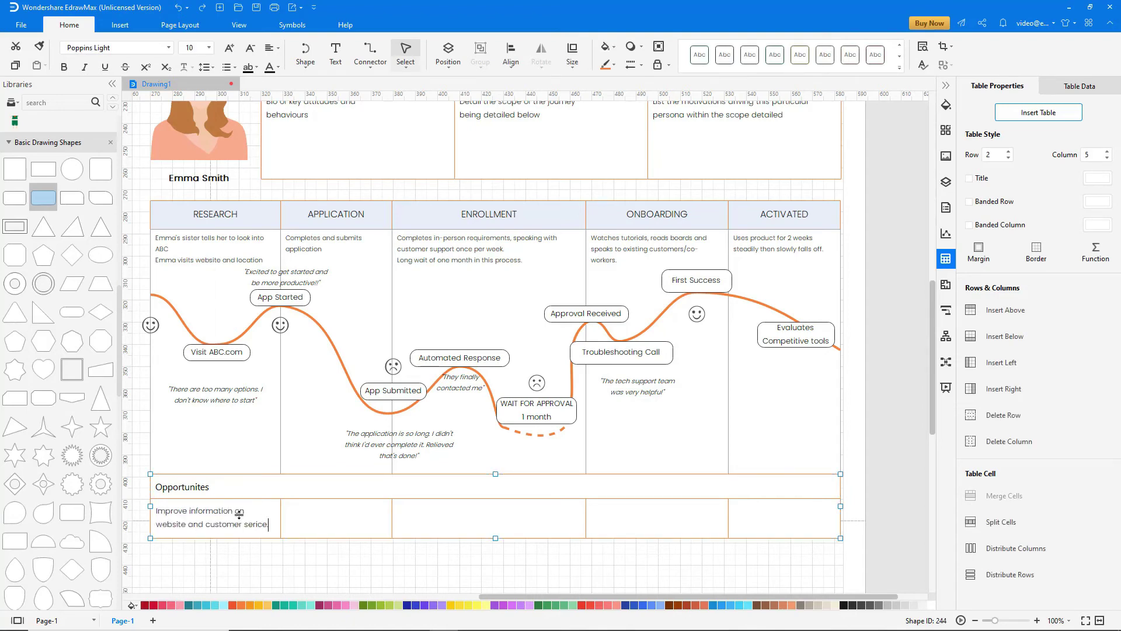
- Enter "Streamline process. Reduce steps and take online." under APPLICATION and "Reduce wait time by optimizing internal processes." / "Improve wait communications." on two lines under ENROLLMENT
key("Tab")
type("Streamline process. Reduce steps an")
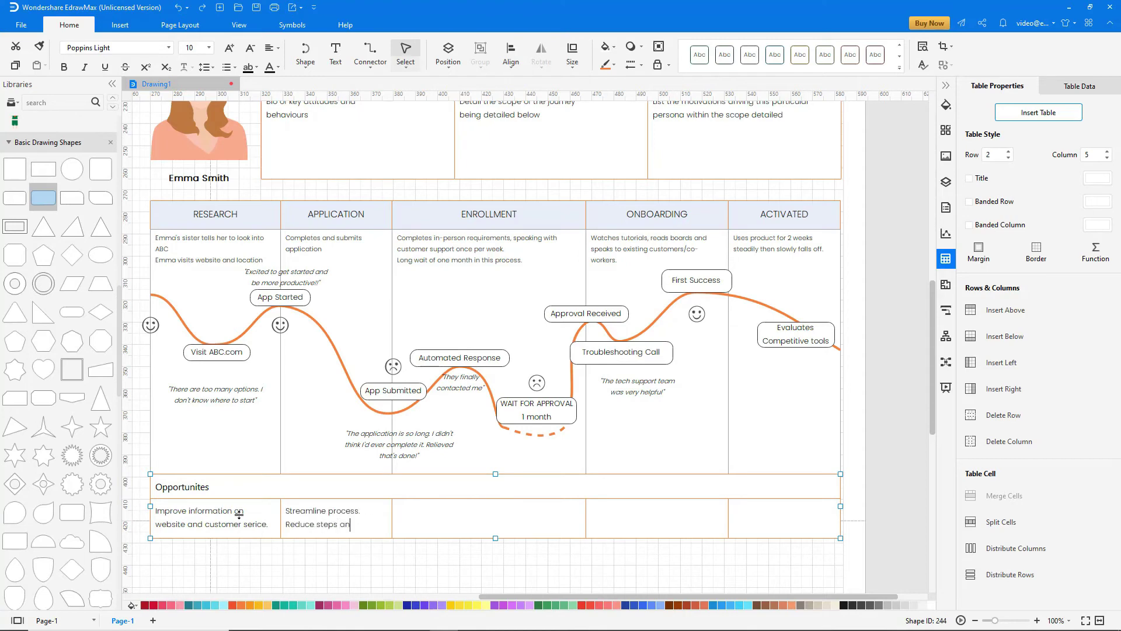
type("d take online.Reduce wait time by opti")
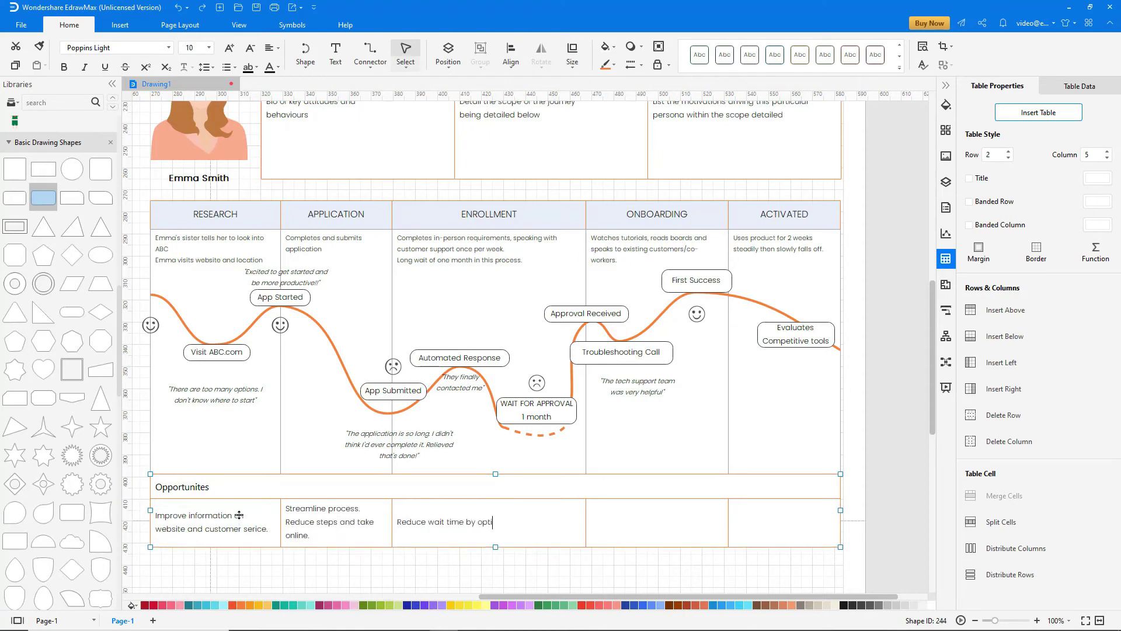
type("mizing internal processes.")
key("Return")
type("Improve wait communications.")
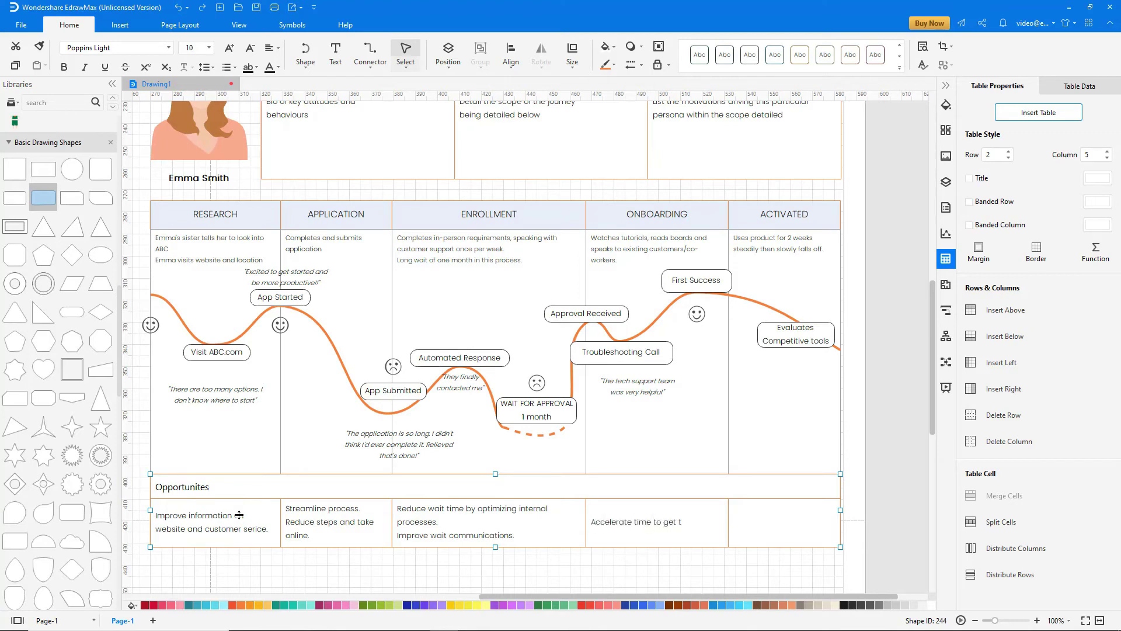
- Enter "Accelerate time to get to first successful goal." under ONBOARDING and "Improve the contextual help and cues foe taking next steps." under ACTIVATED
type("essful")
type("Improve the con")
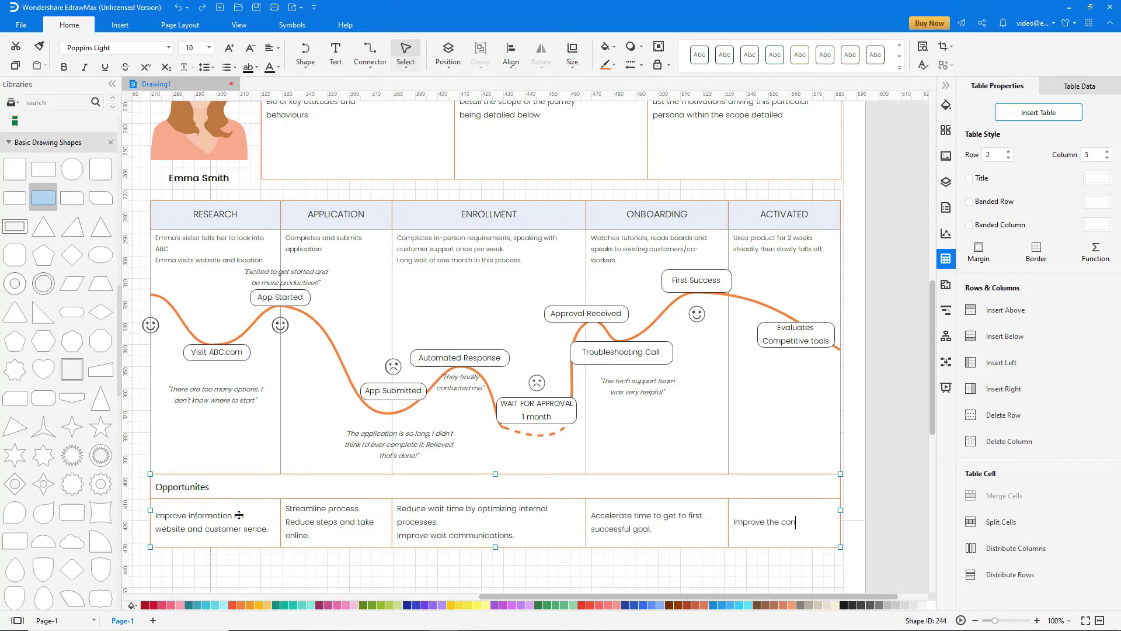
type("textual help and cues foe taking next steps.")
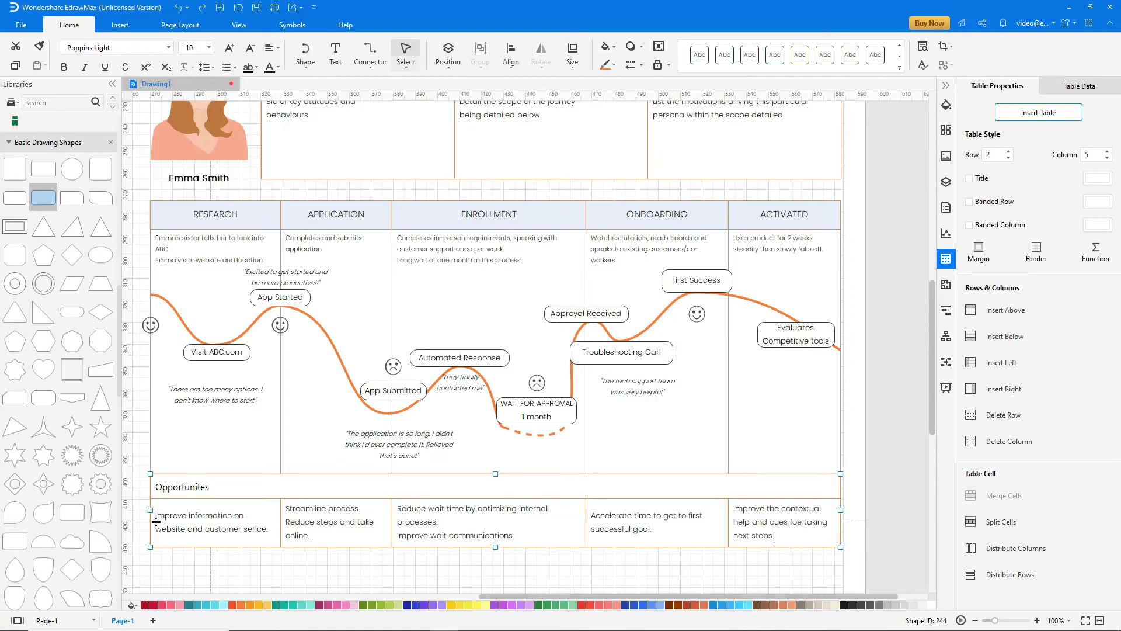
- Align the text of all second-row cells in the opportunities table to the top left of each cell
left_click(148, 520)
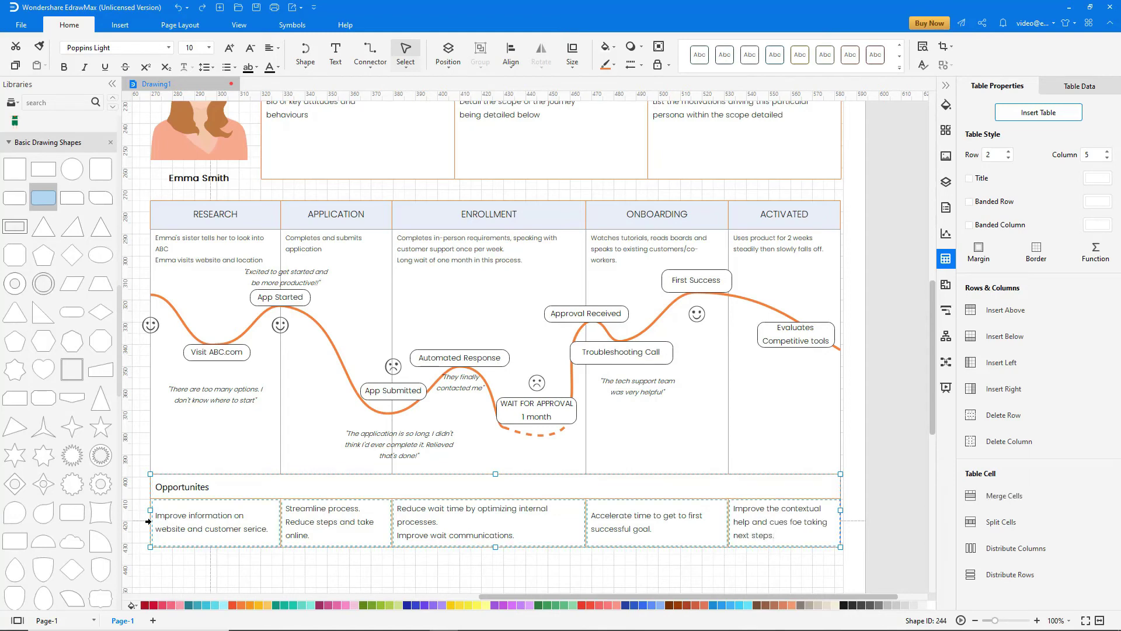
left_click(271, 48)
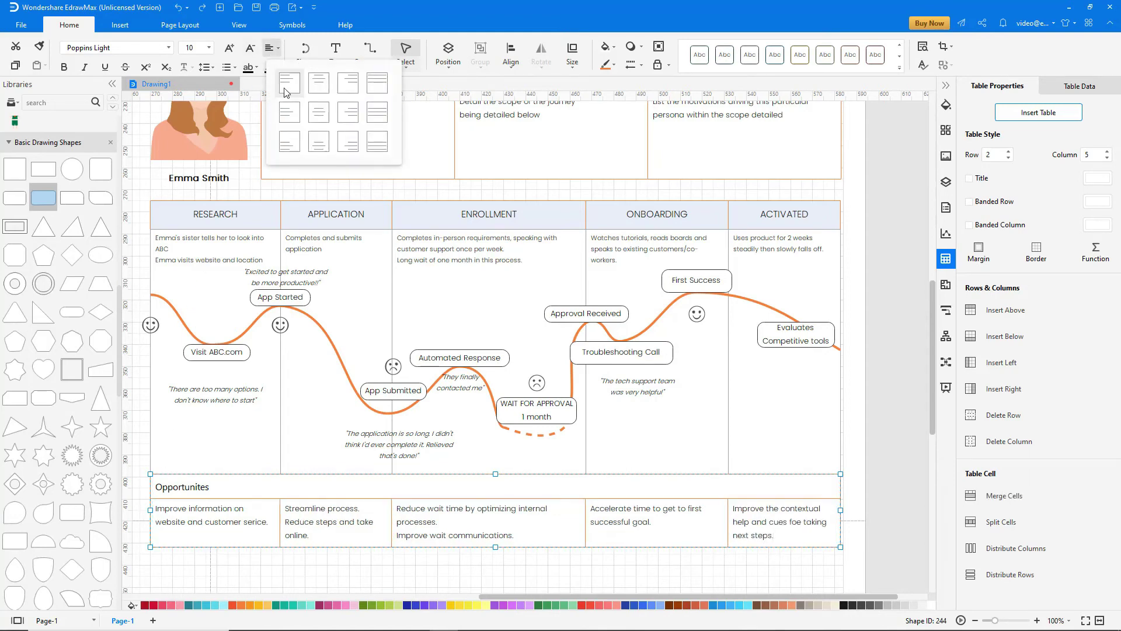
left_click(284, 93)
left_click(256, 116)
- Draw a horizontal line above the avatar and persona table, spanning the full width of the diagram
scroll(256, 117, "up", 2)
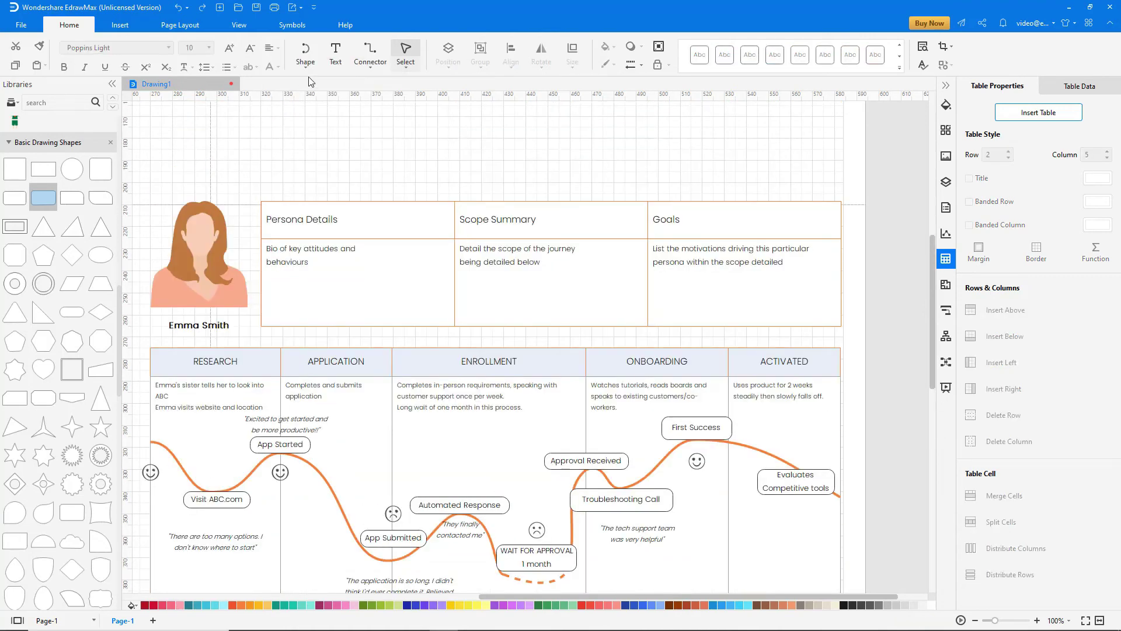
left_click(305, 65)
left_click(318, 124)
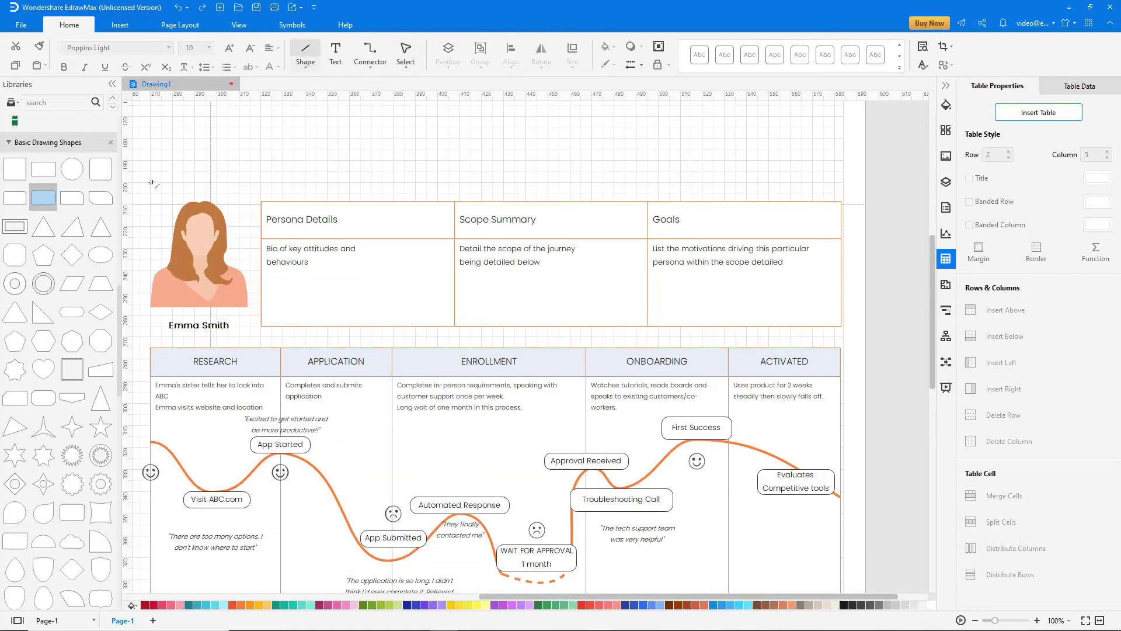
left_click_drag(152, 184, 844, 183)
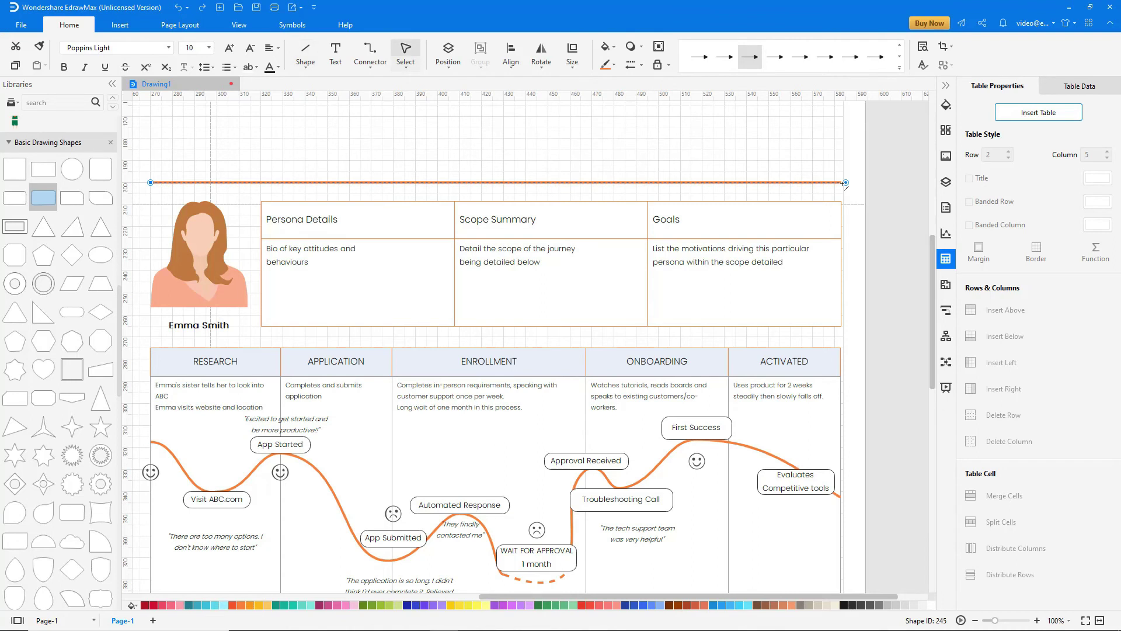
- Add a text box above the horizontal line with the title "Customer Journey Map" at font size 18
left_click(336, 54)
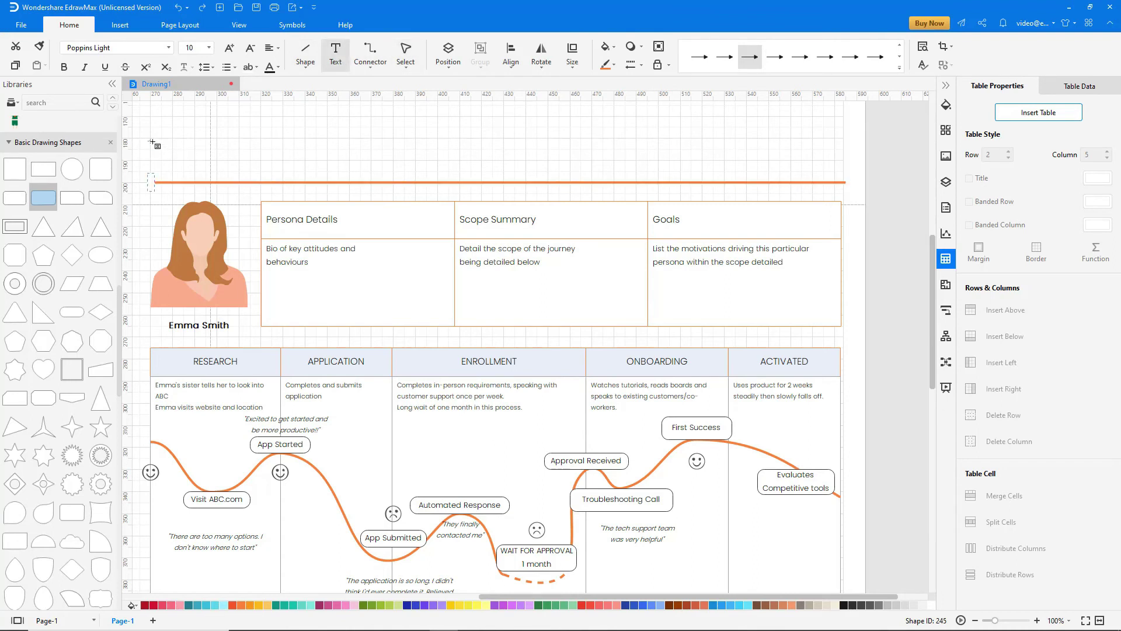
left_click_drag(151, 141, 491, 176)
type("Customer Journey Map")
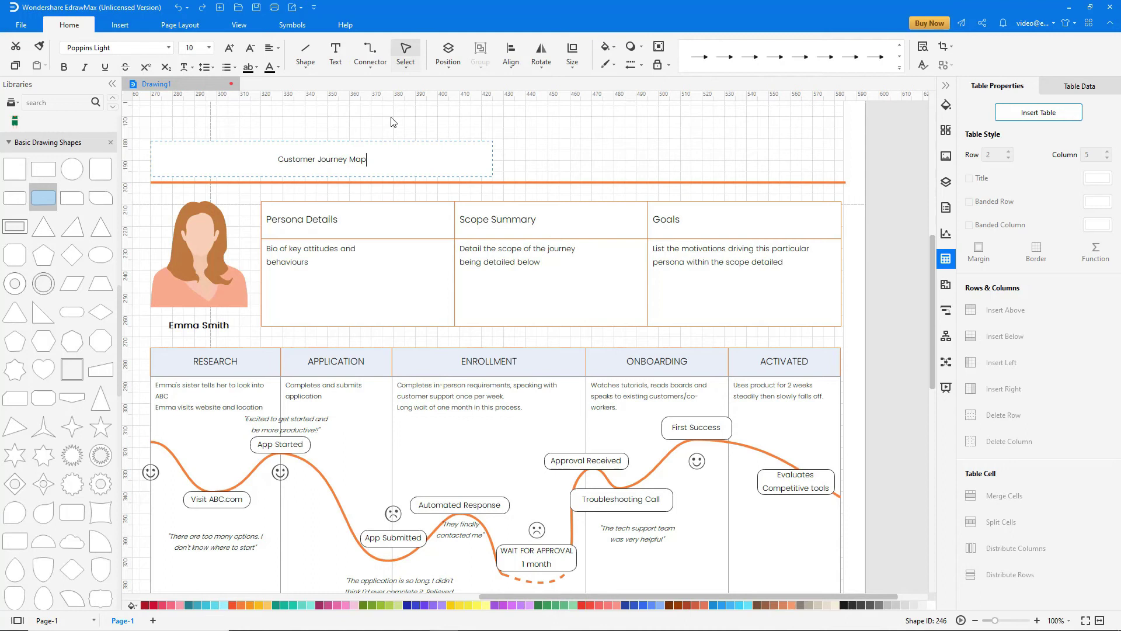
left_click(209, 48)
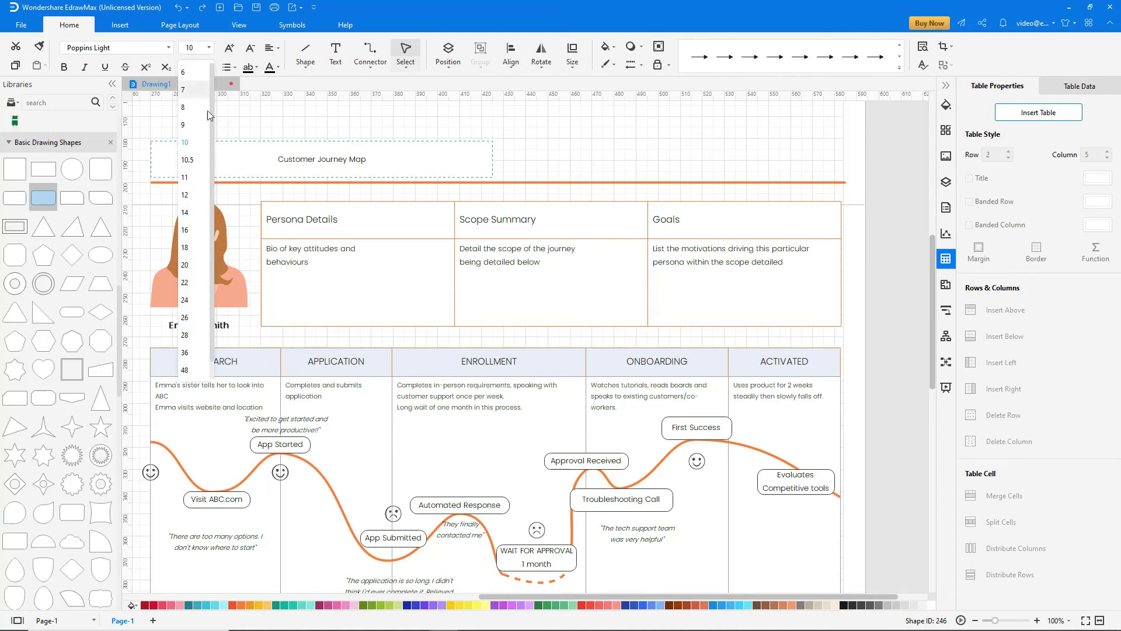
left_click(199, 250)
- Align the title text middle left and move its text box down onto the horizontal line
left_click(272, 48)
left_click(290, 110)
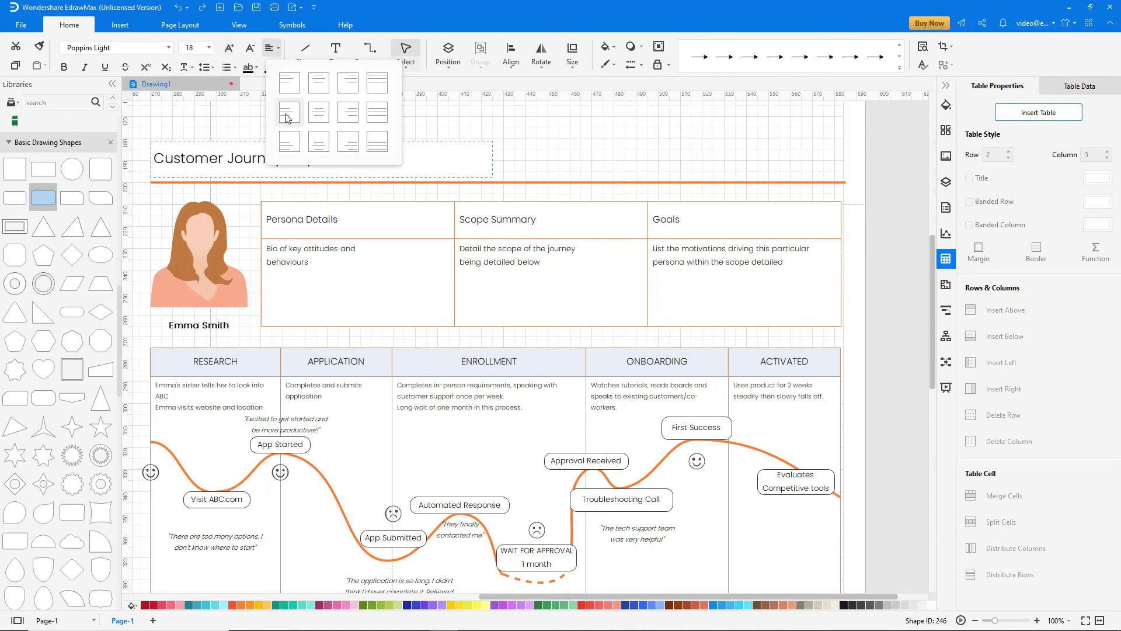
left_click(250, 117)
left_click(248, 160)
left_click_drag(248, 160, 248, 164)
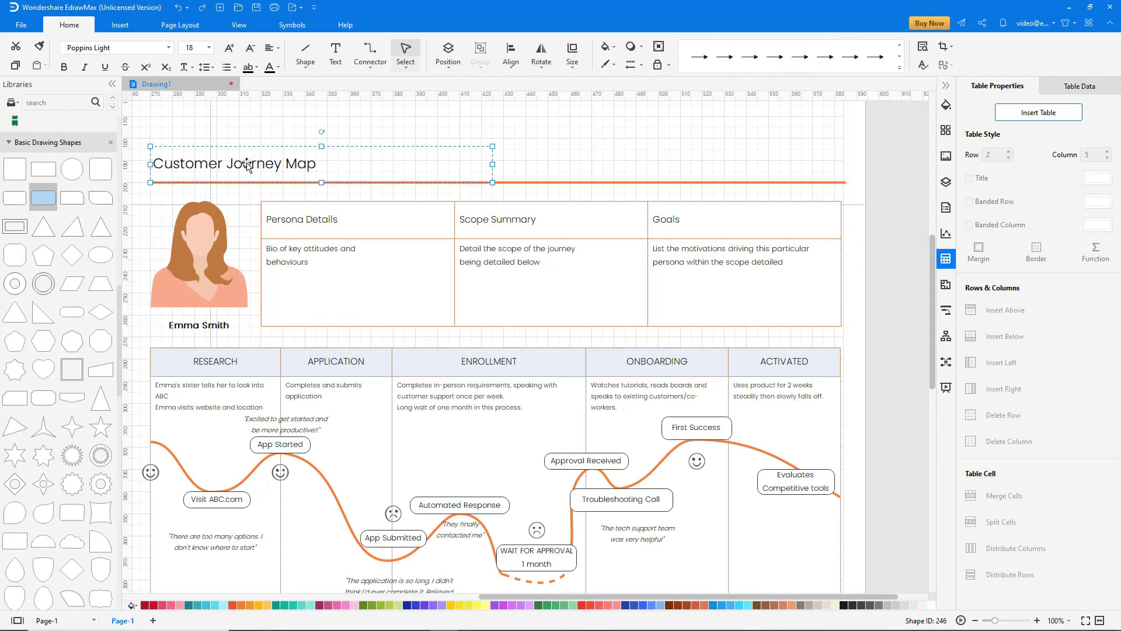
- Fit the page size to the drawing
left_click(175, 26)
left_click(297, 56)
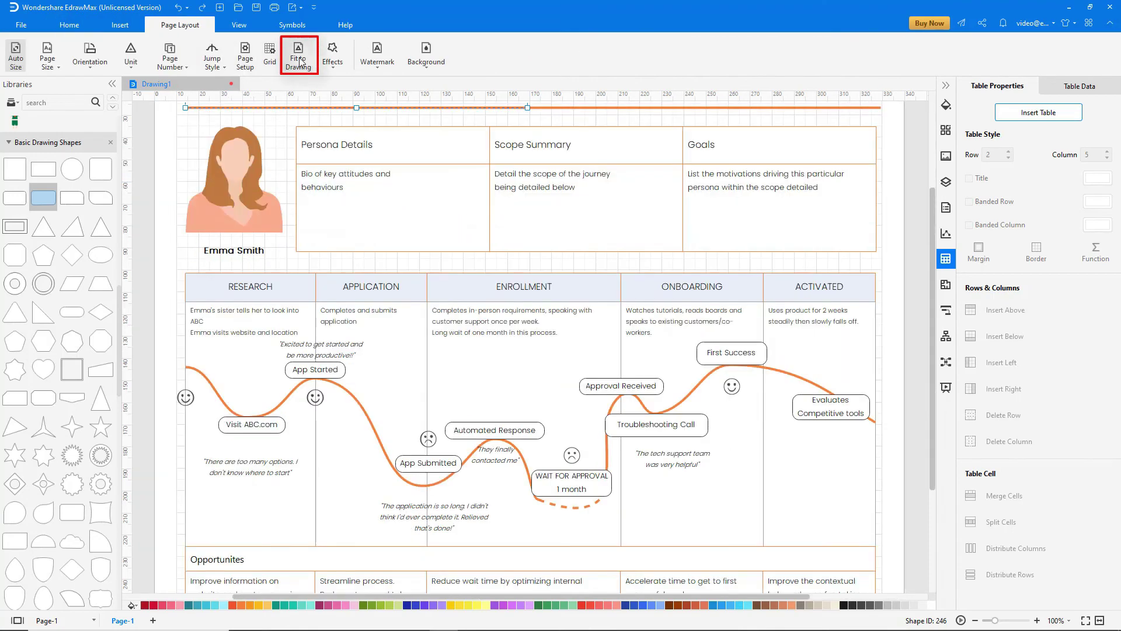
- Hide the gridlines and present the finished map full screen from the beginning
left_click(238, 25)
left_click(208, 66)
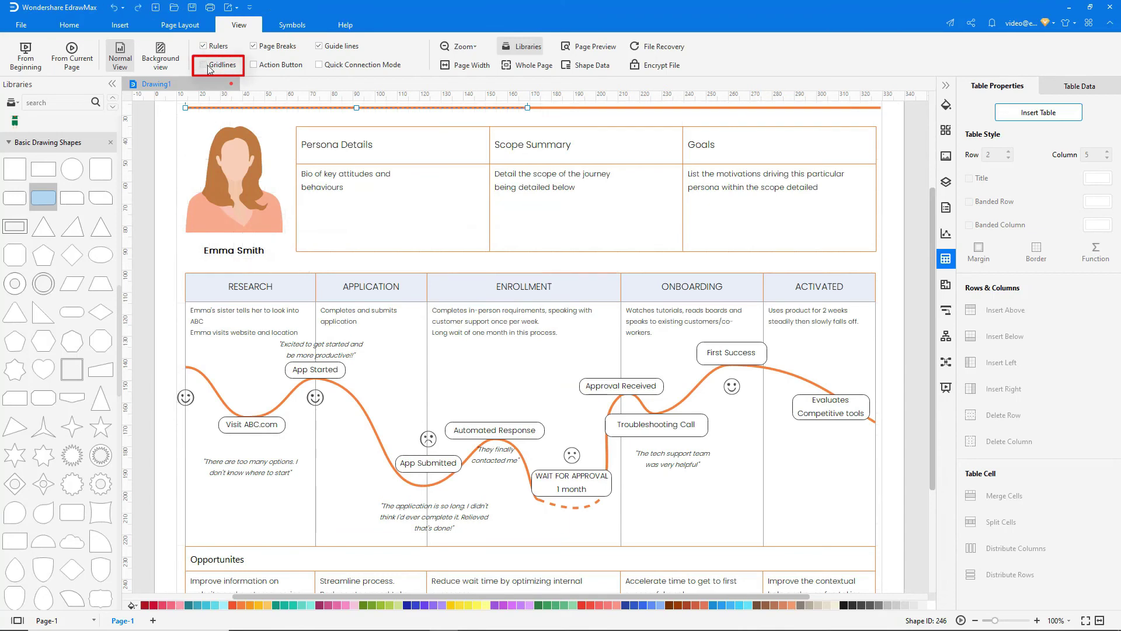
left_click(27, 64)
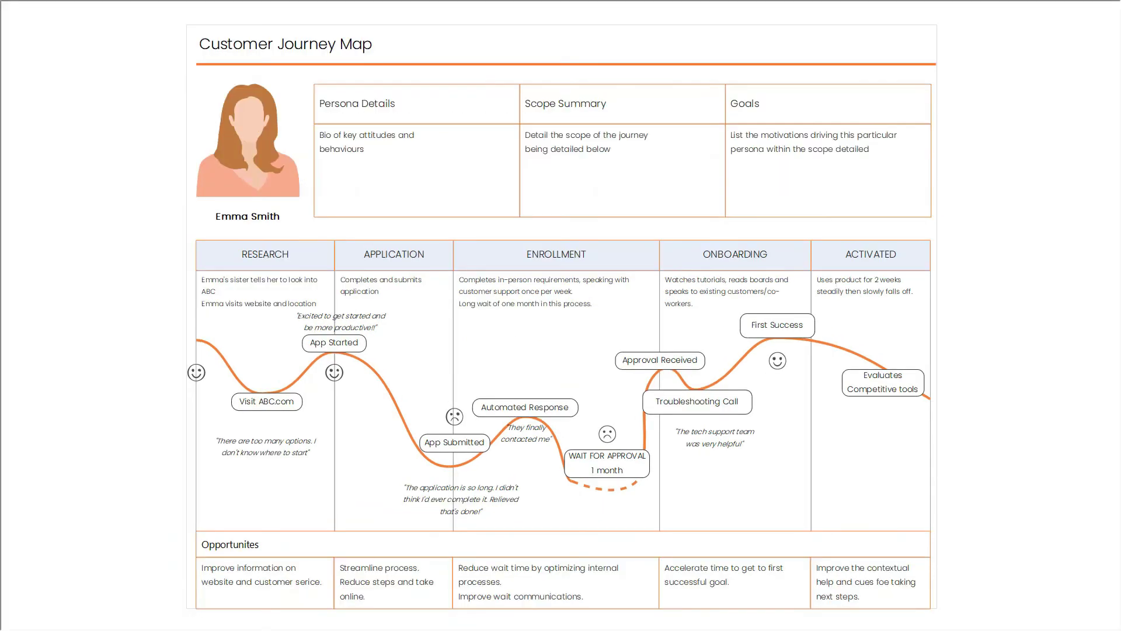